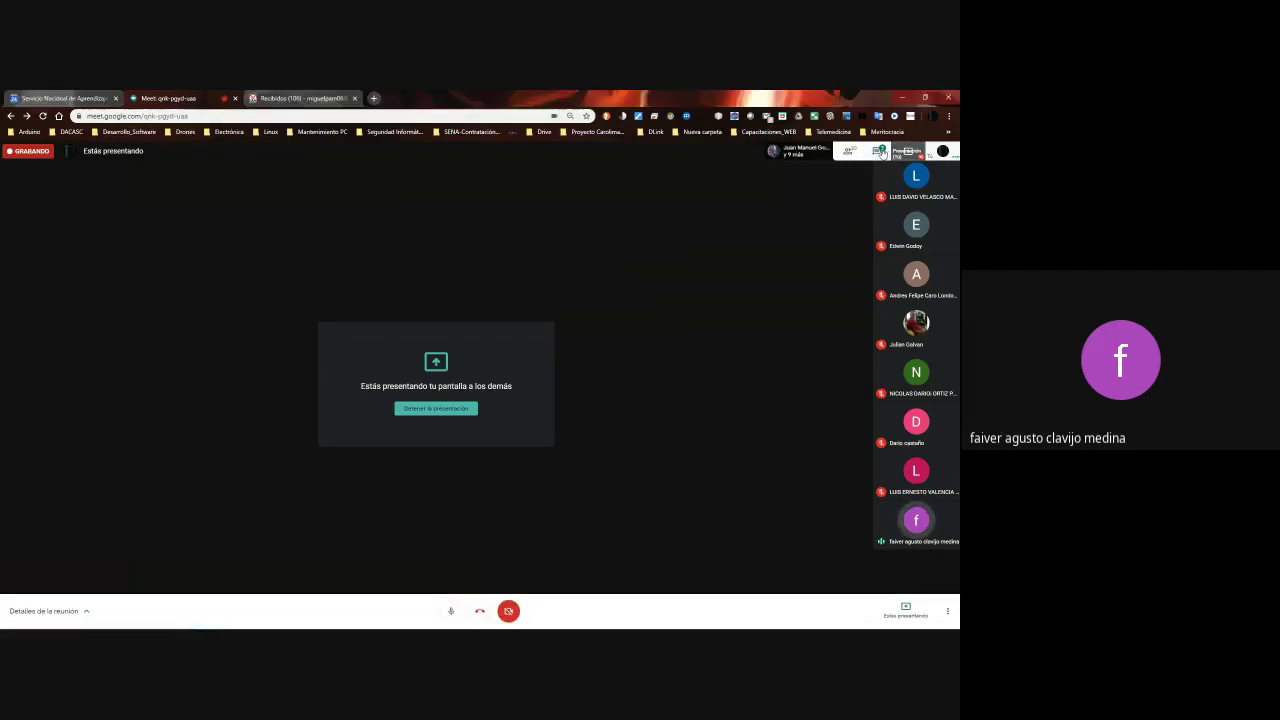
Review the meeting's chat messages and its participant list.
click(884, 152)
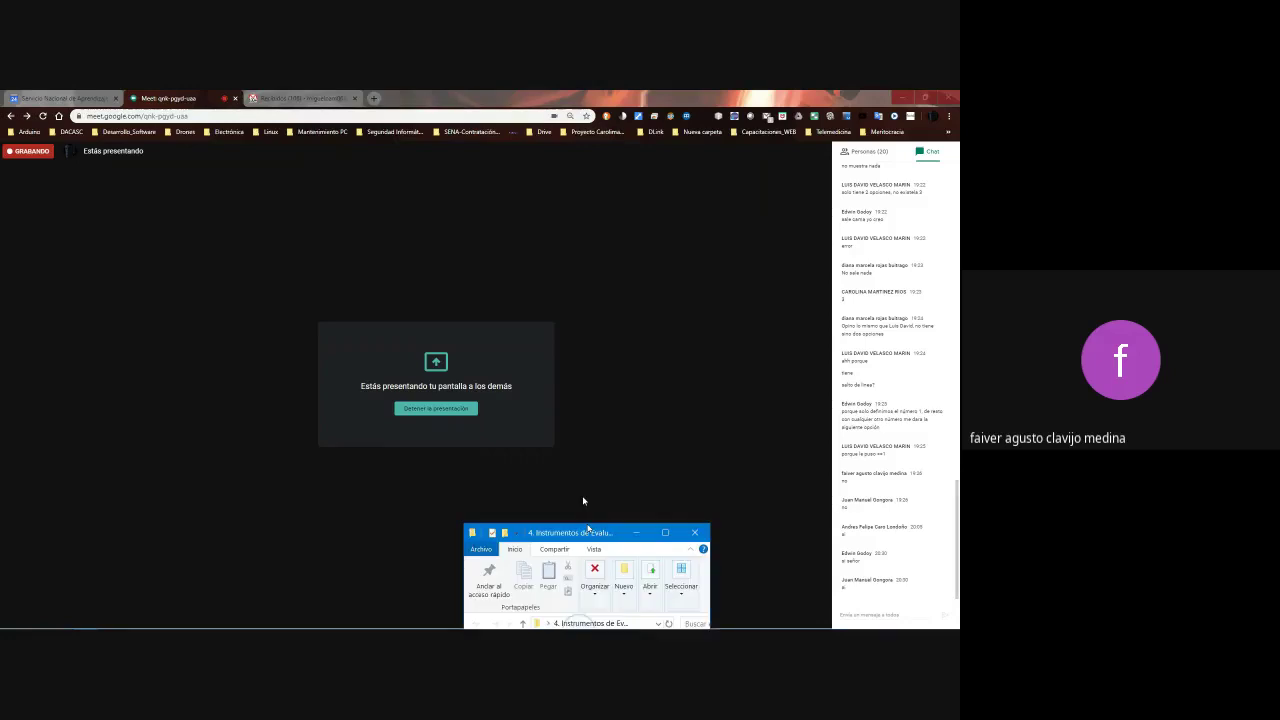
click(587, 575)
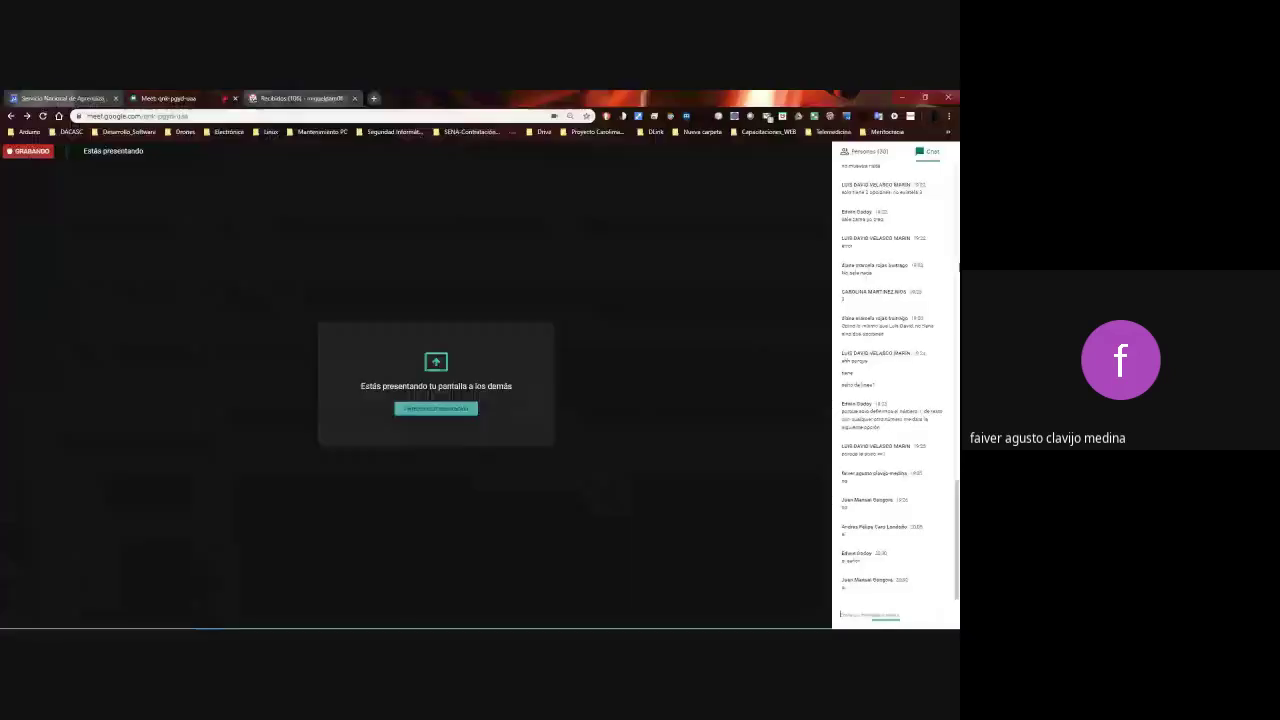
click(873, 155)
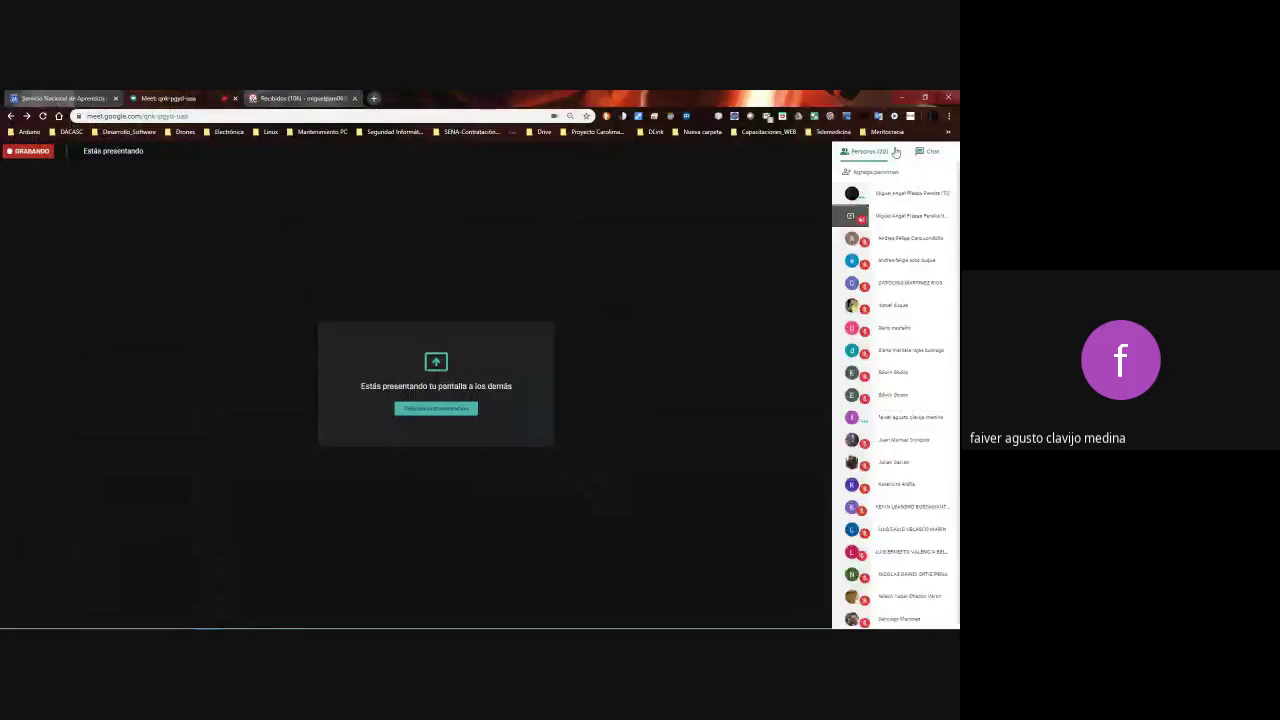
click(927, 151)
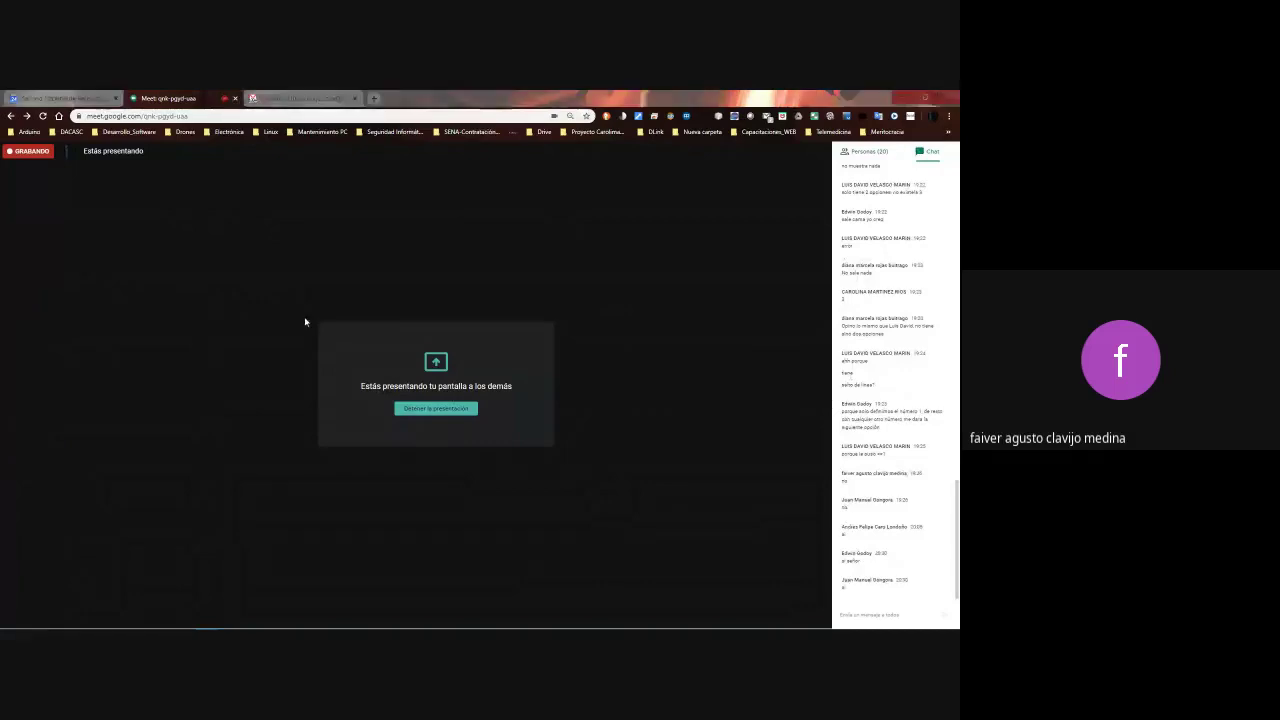
Switch to File Explorer, show the drives of Este equipo and magnify the screen to 200%.
key(alt+Tab)
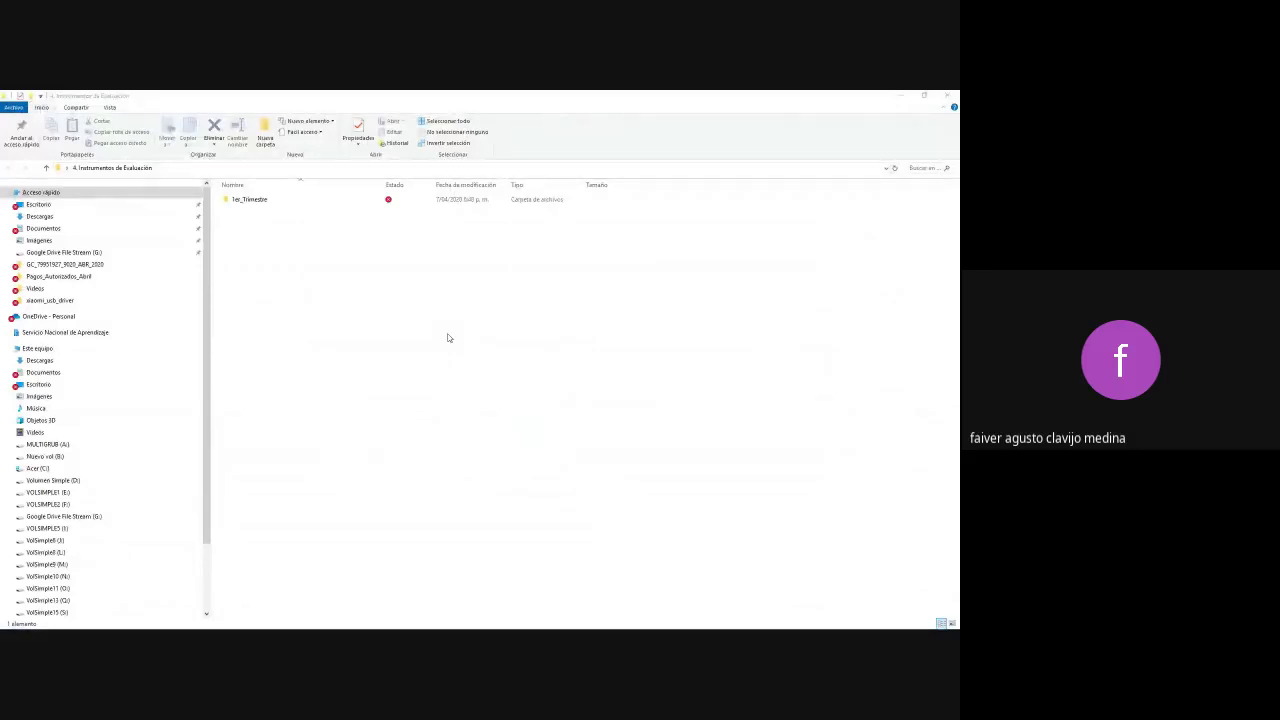
key(alt+Tab)
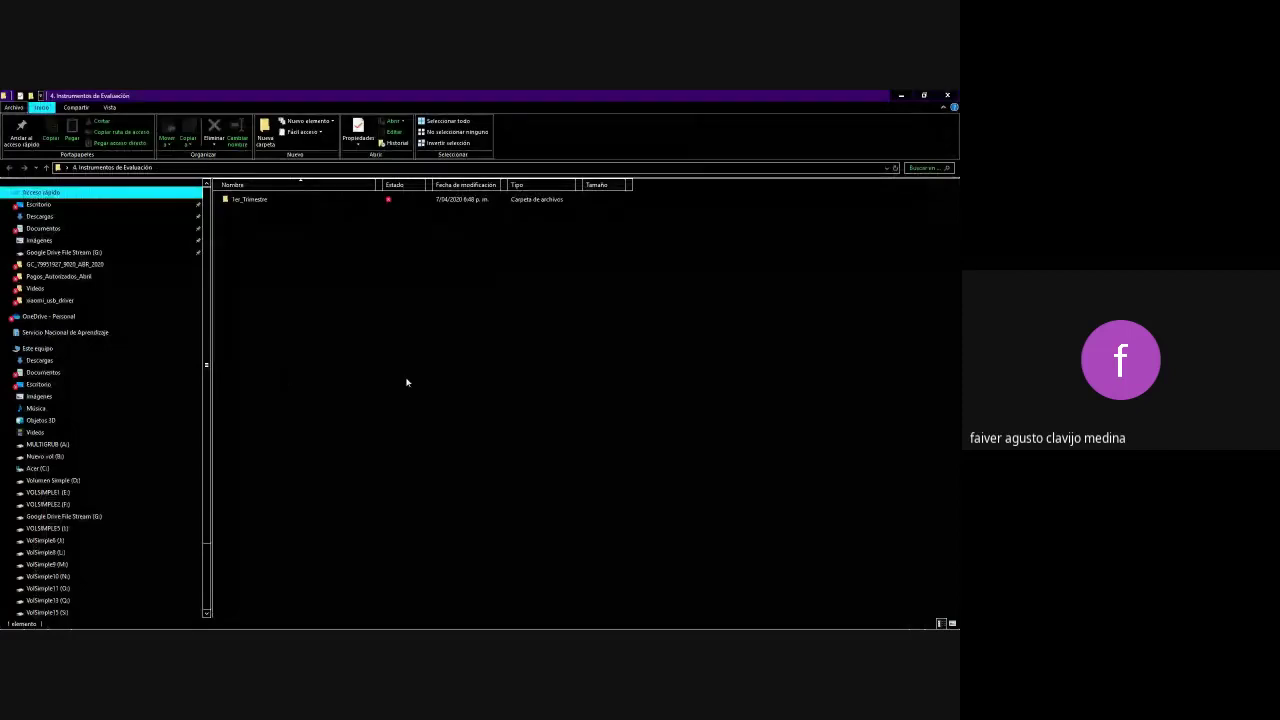
click(38, 348)
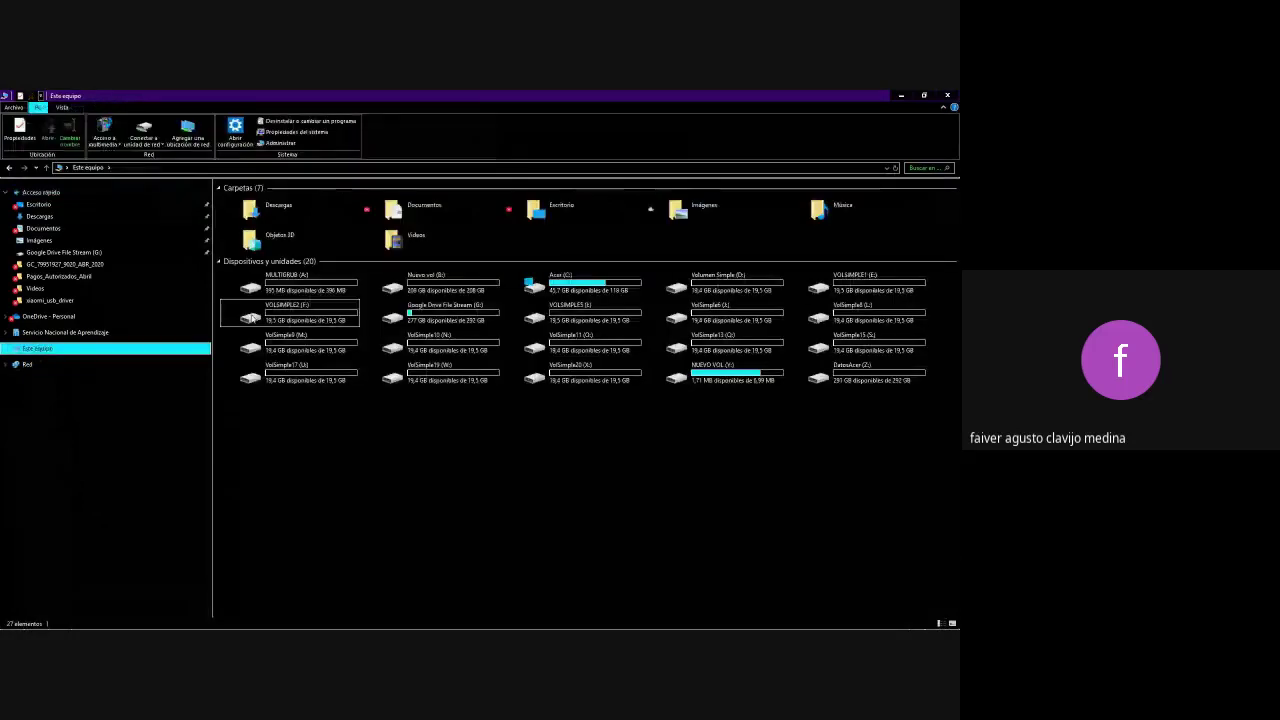
key(super+plus)
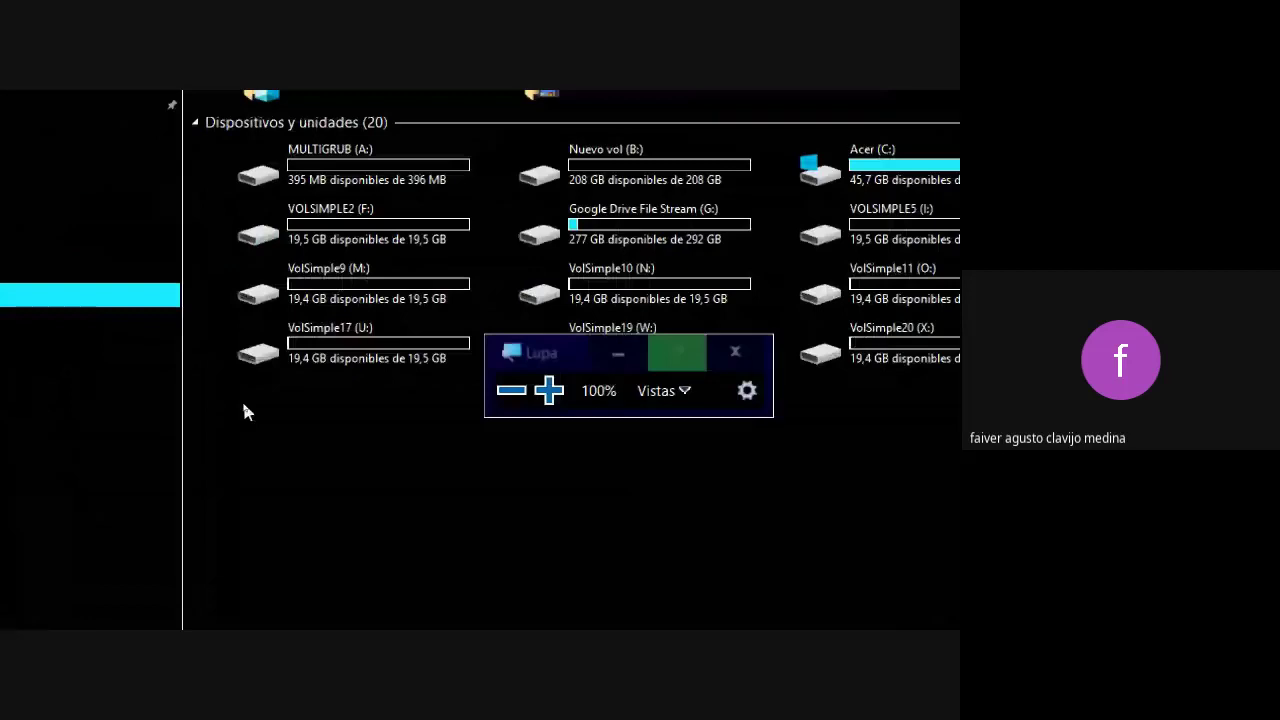
key(super+plus)
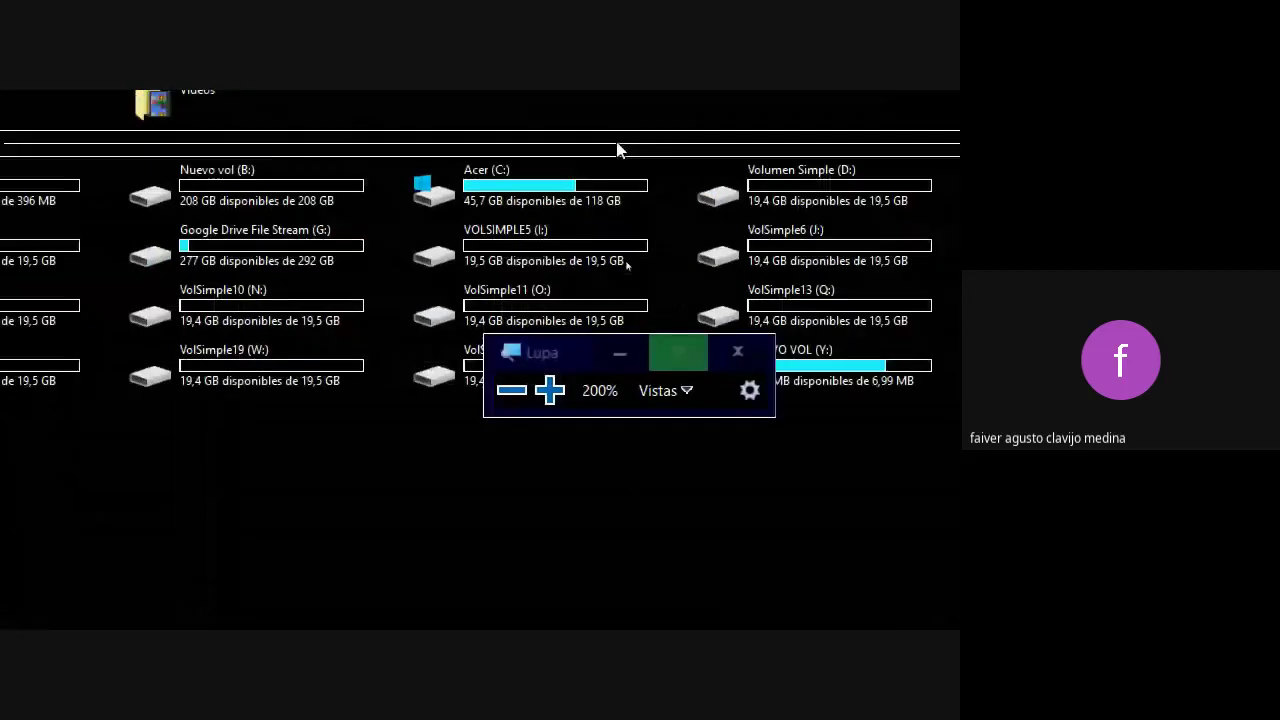
Open the eclipse-workspace folder inside the personal user folder under Usuarios on drive Acer (C:), and dismiss the Magnifier controls.
double_click(600, 185)
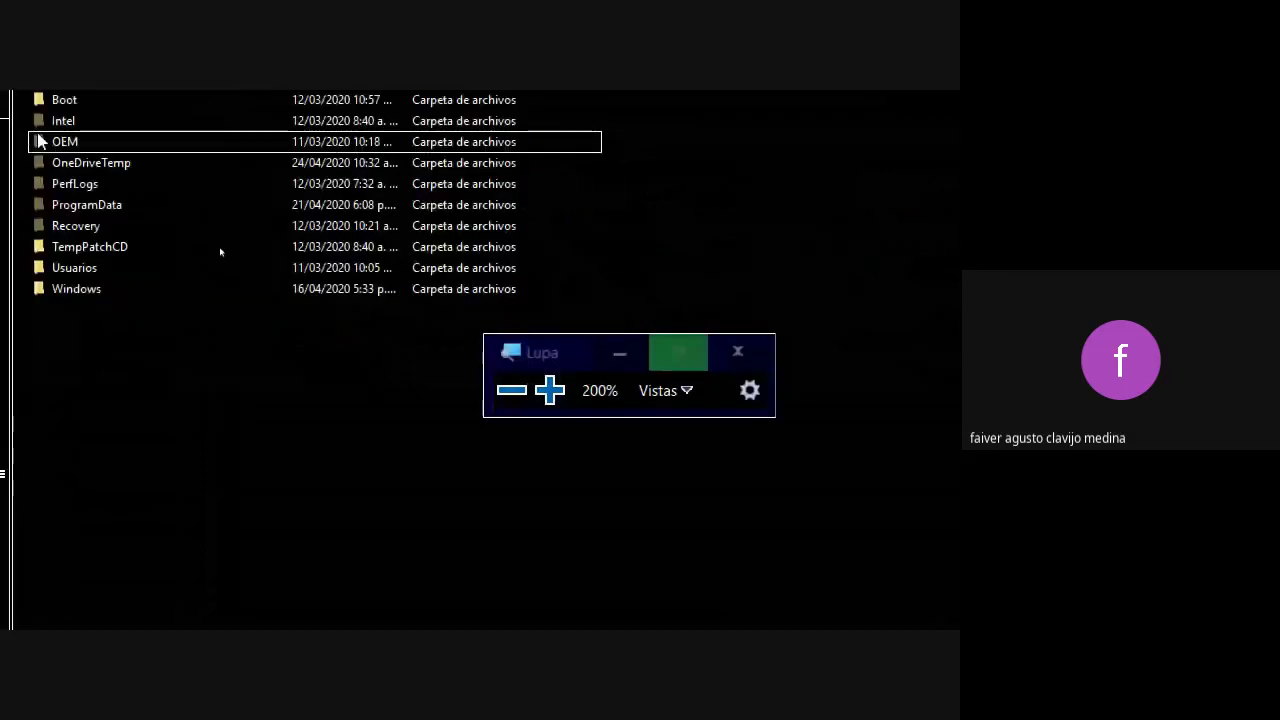
double_click(74, 267)
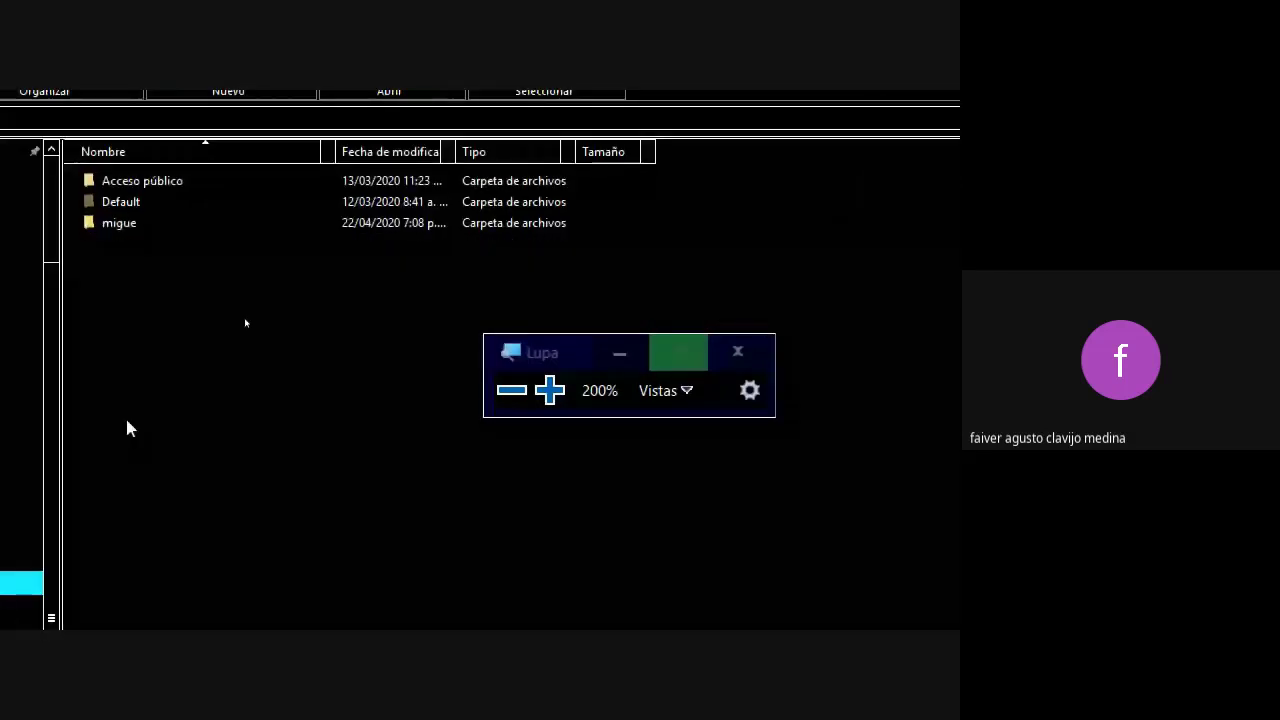
click(332, 310)
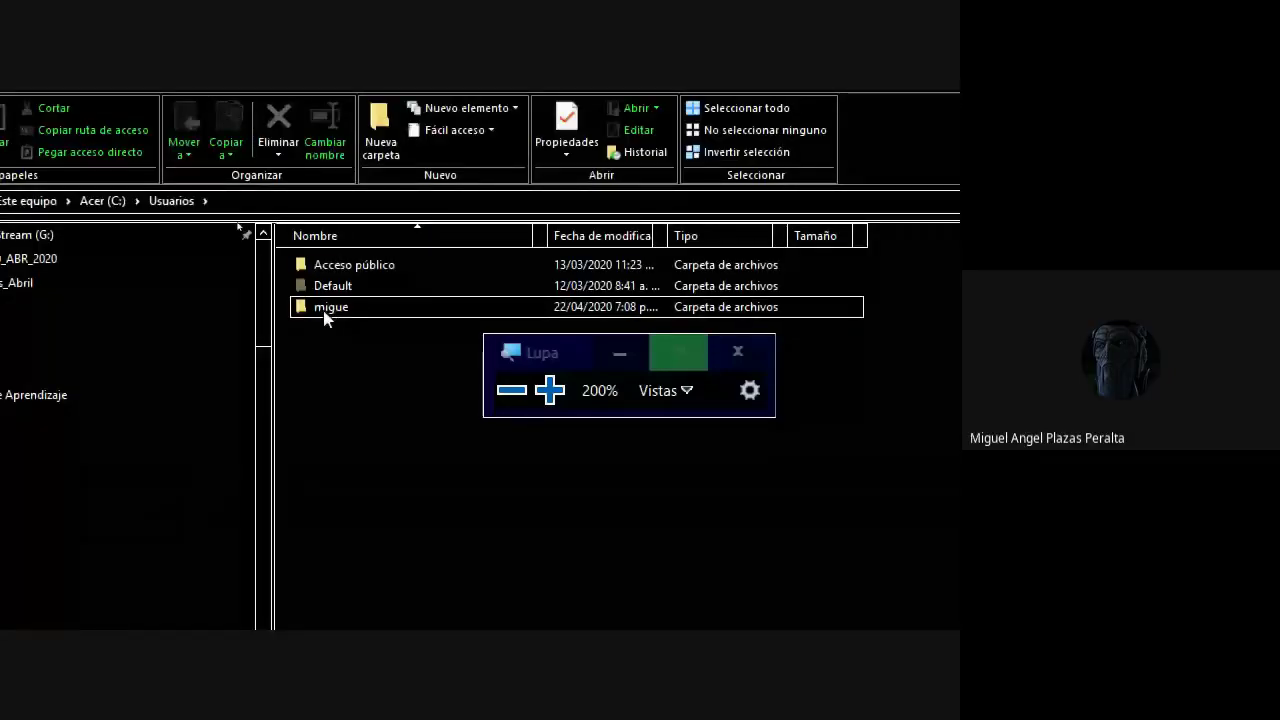
double_click(325, 310)
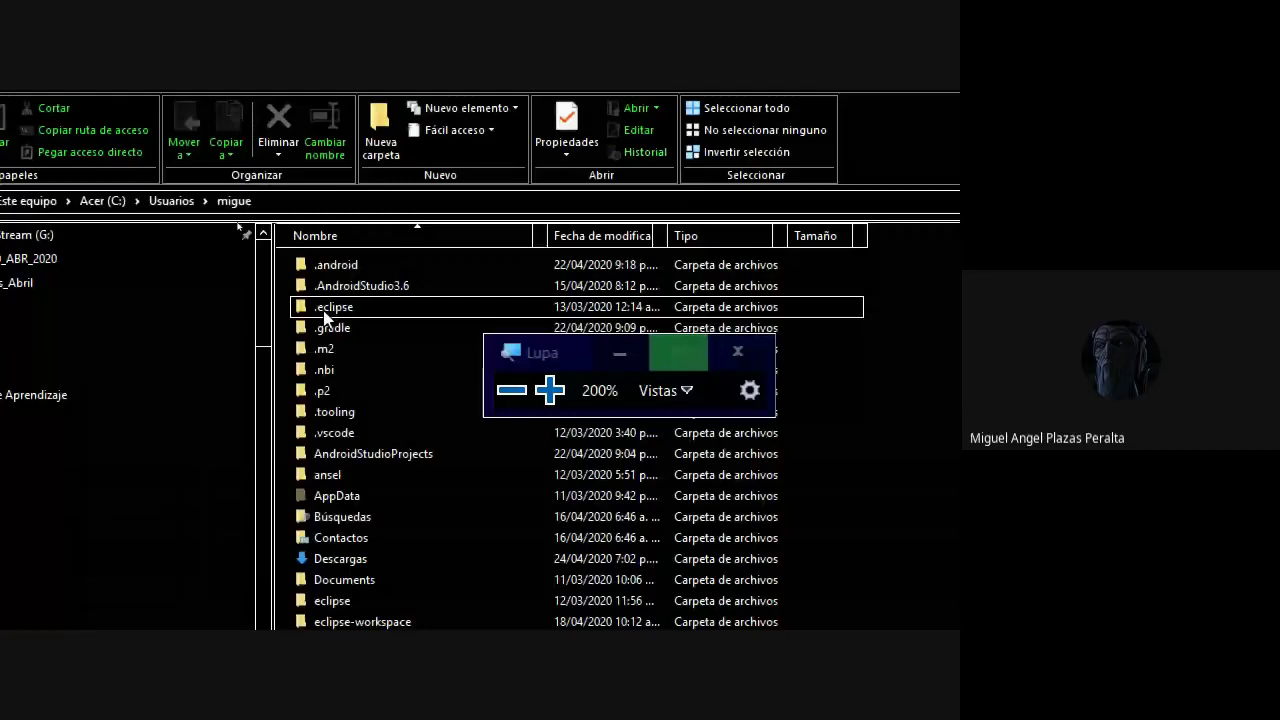
key(super+Escape)
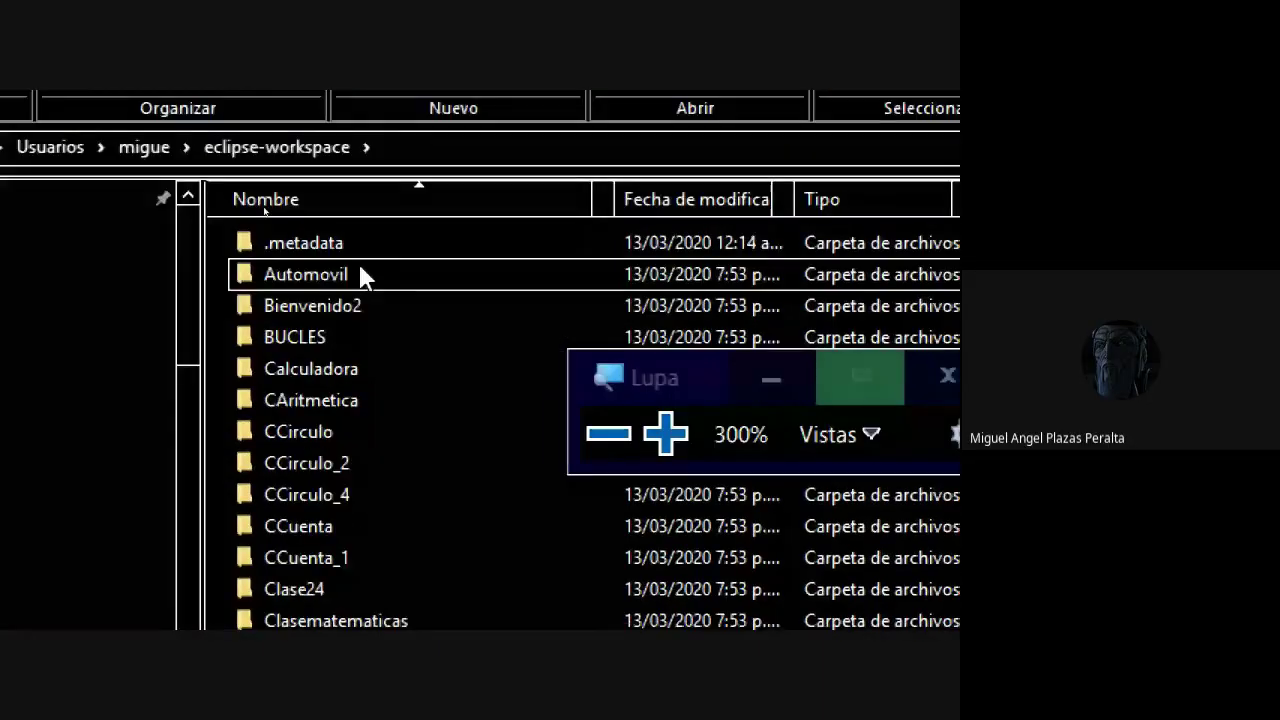
mouse_move(298, 368)
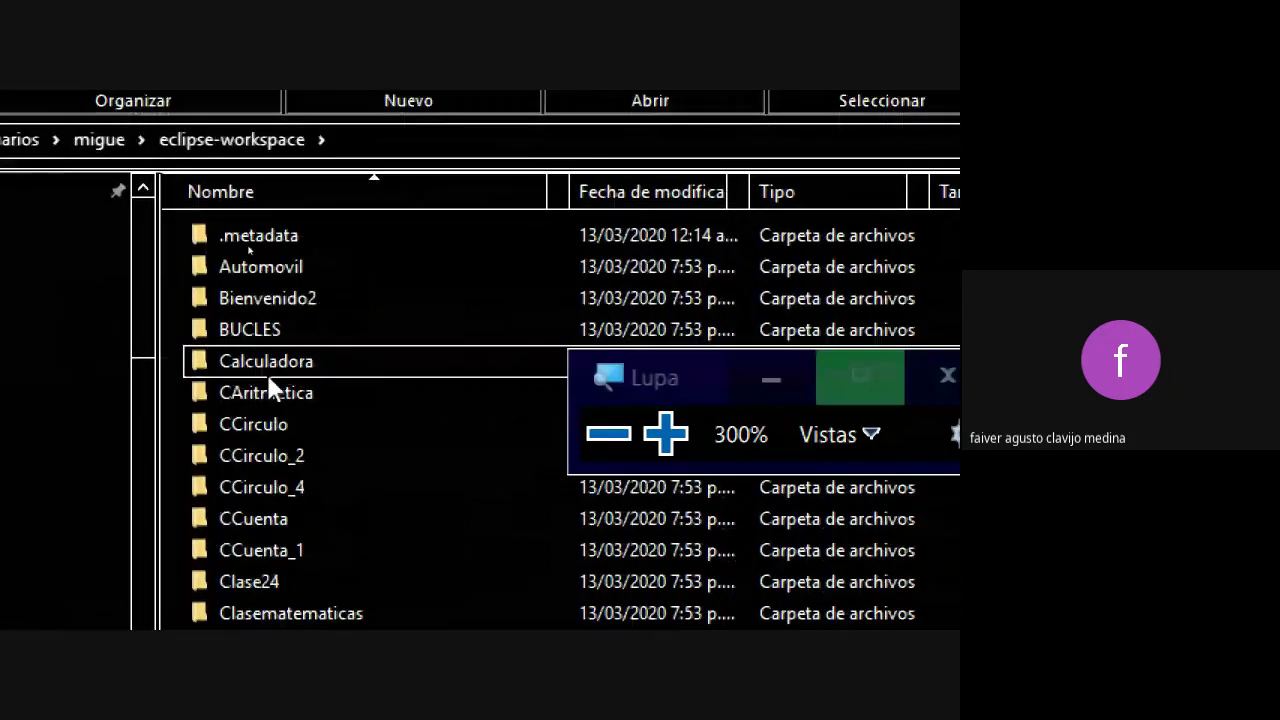
click(801, 397)
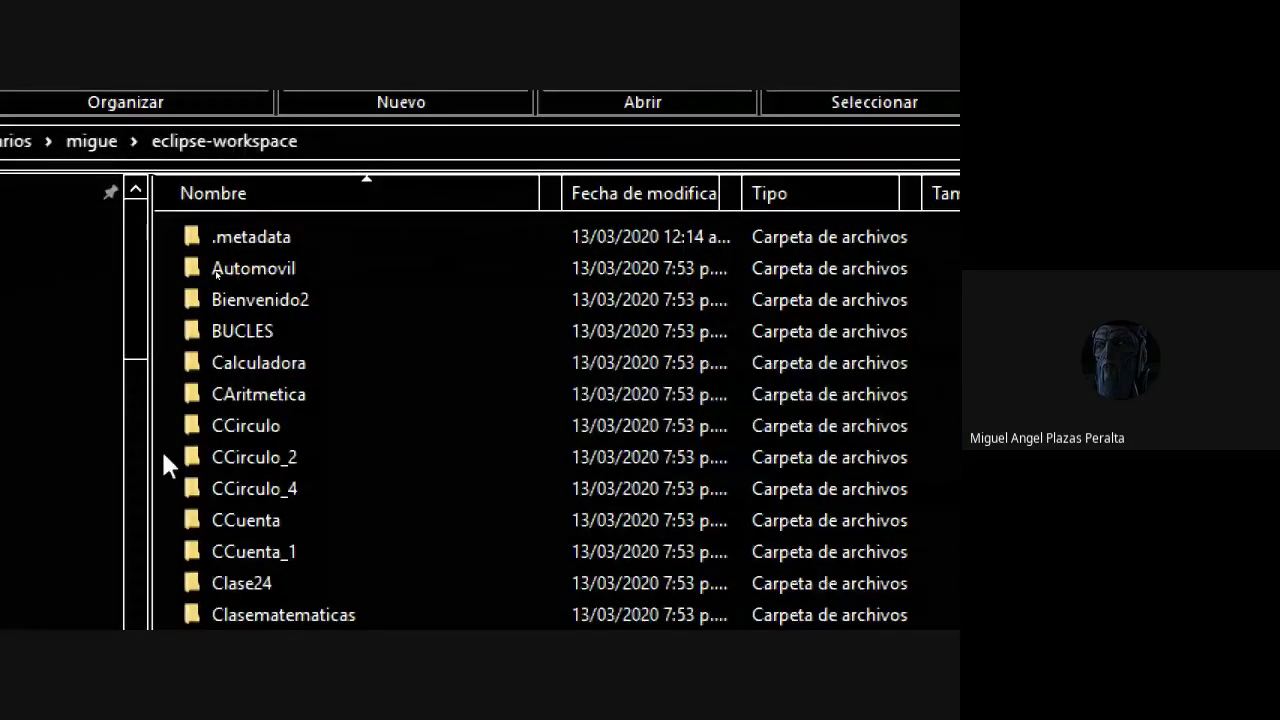
Look at the contents of the Calculadora project folder and return to eclipse-workspace.
click(278, 368)
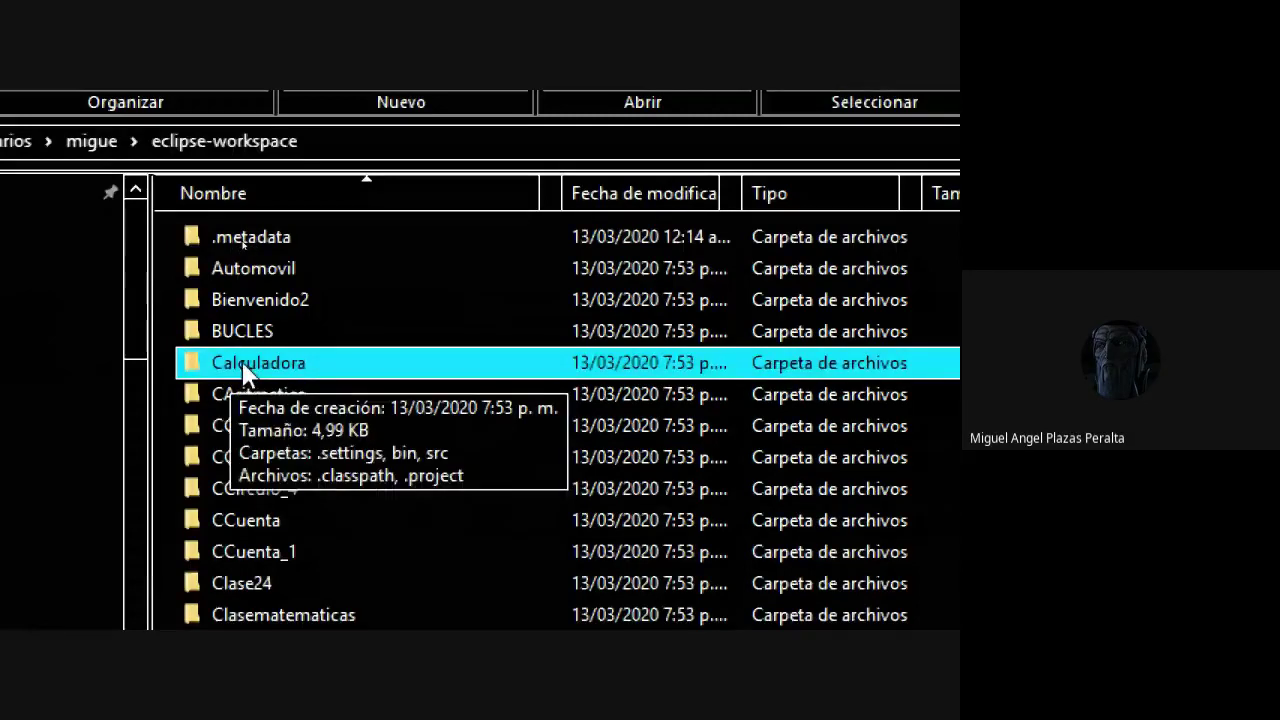
double_click(248, 370)
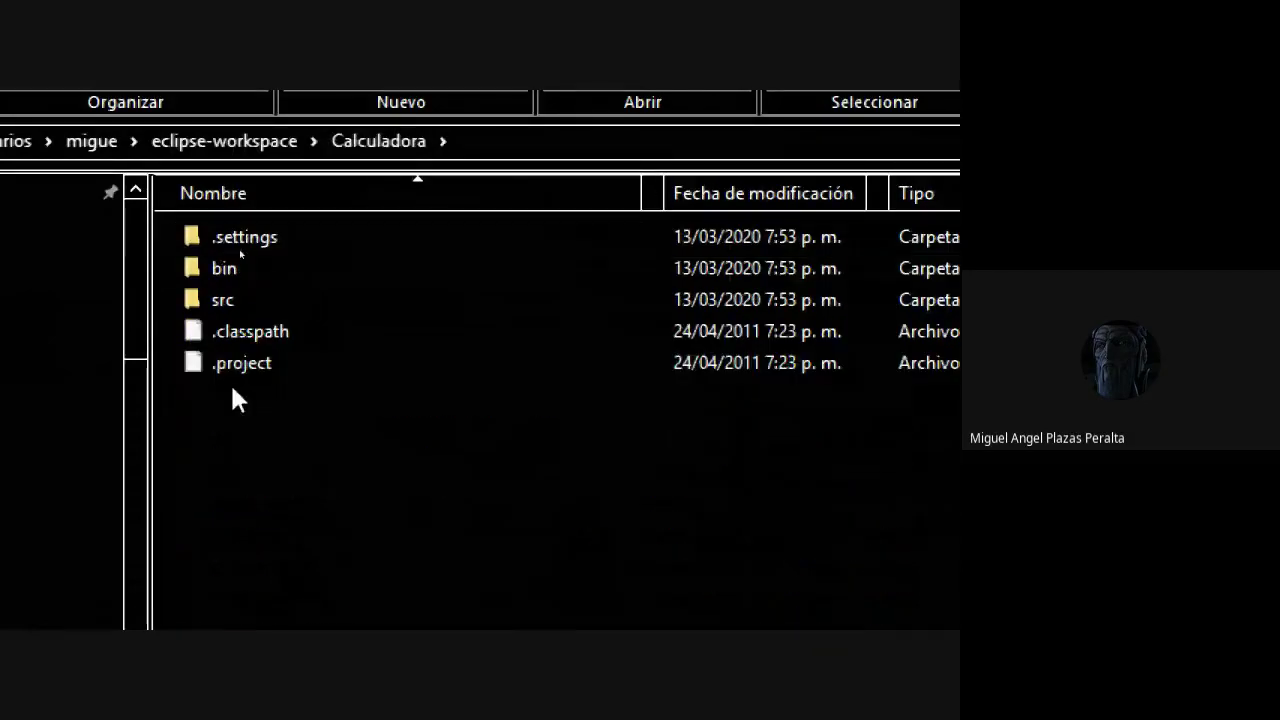
click(222, 145)
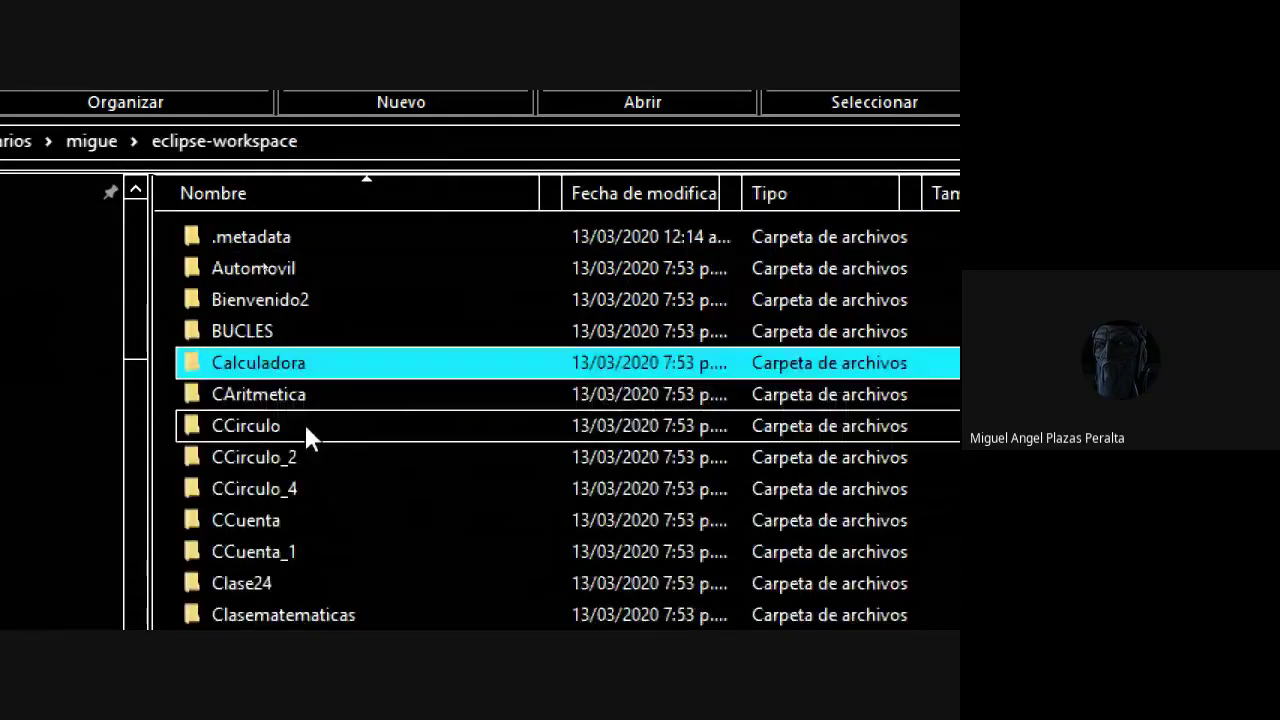
Duplicate the Calculadora project folder within eclipse-workspace by copying and pasting it.
right_click(250, 368)
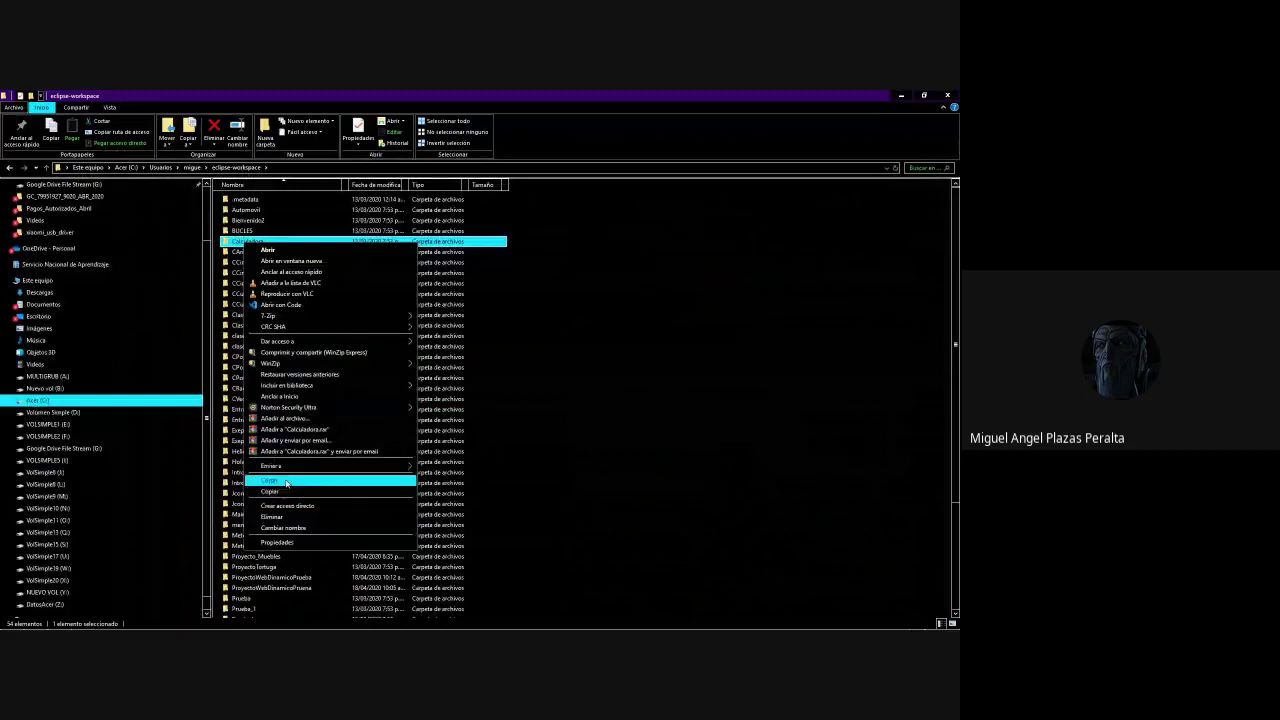
click(282, 491)
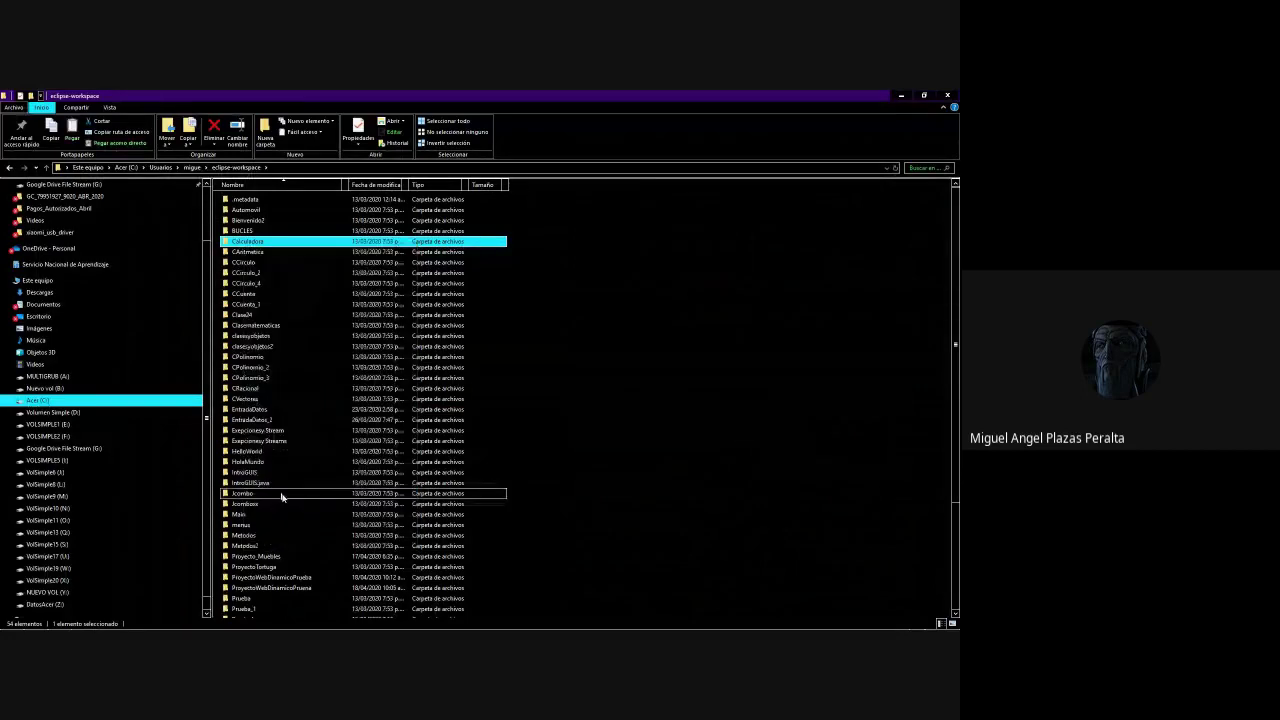
click(517, 421)
scroll(518, 421, down, 5)
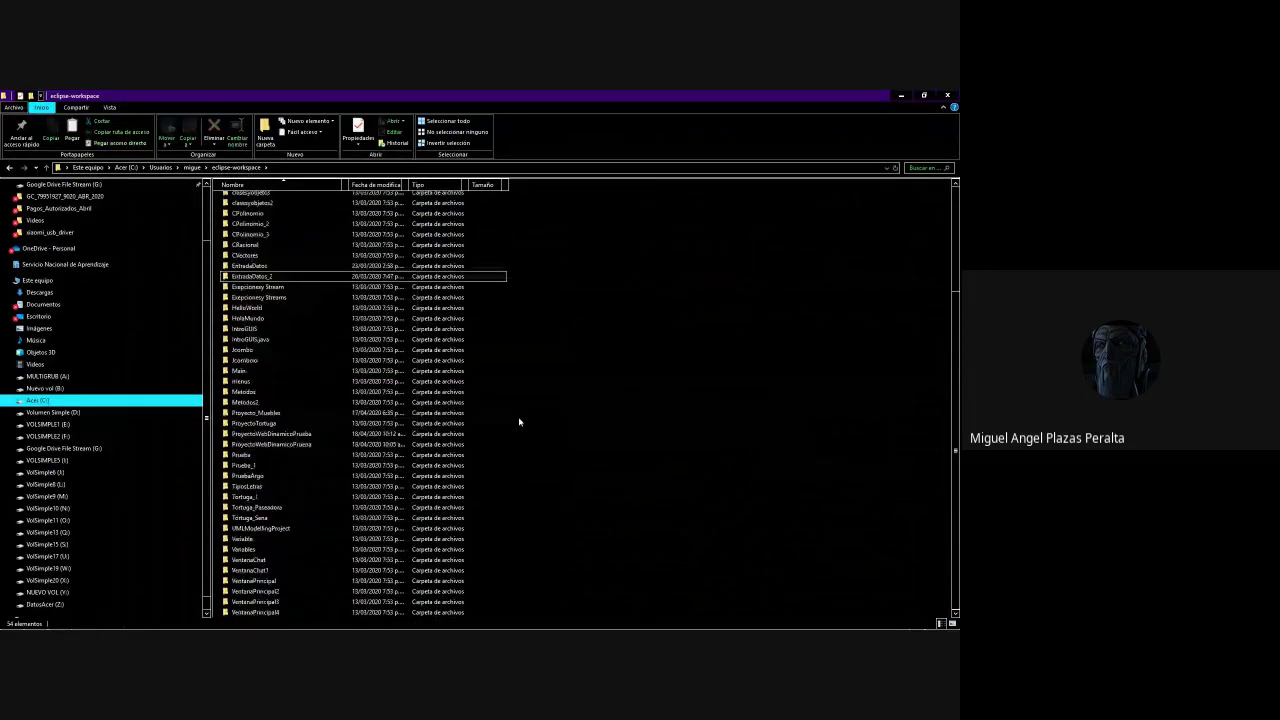
right_click(520, 421)
click(556, 487)
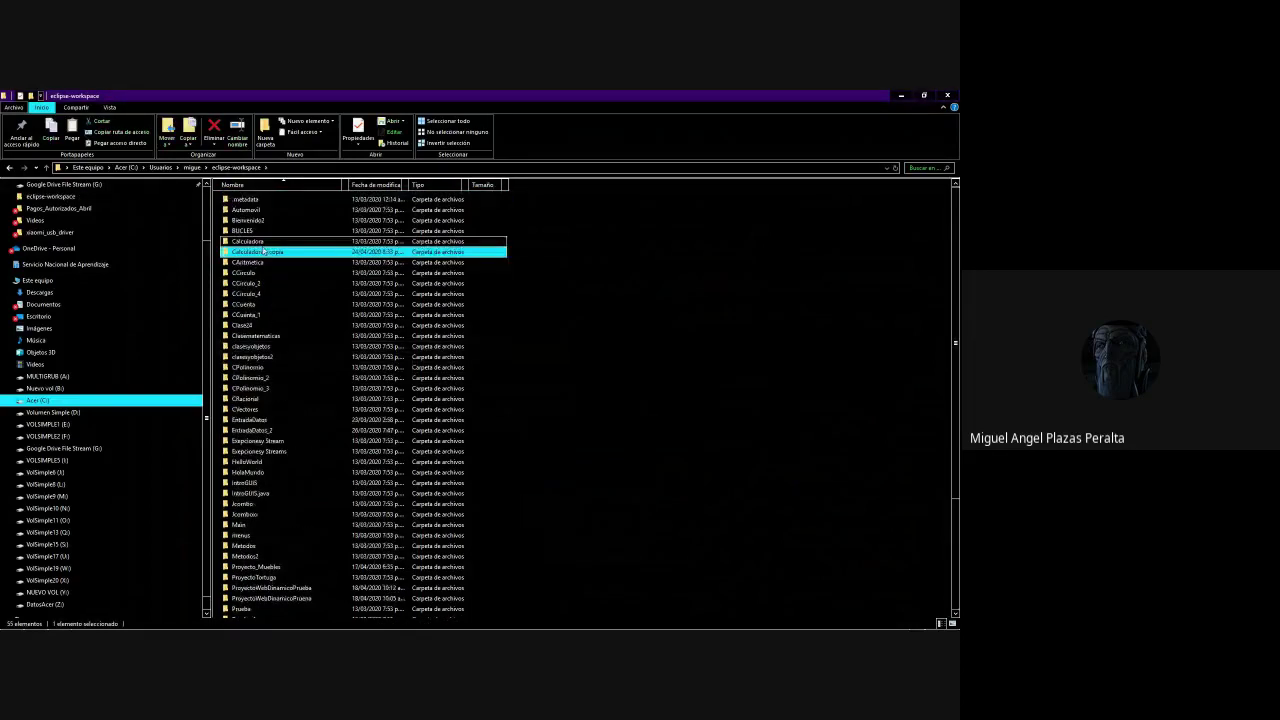
Rename the copied Calculadora folder as Calculadora_Ejemplo_.
right_click(267, 255)
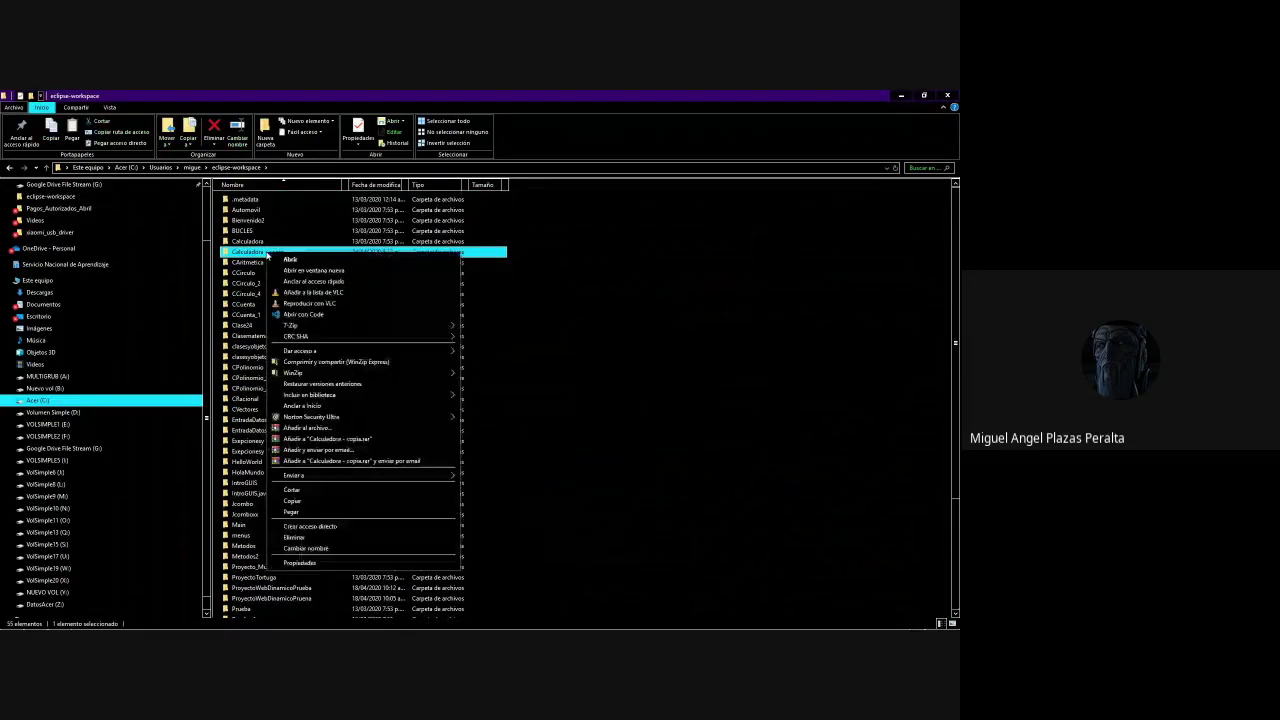
click(332, 548)
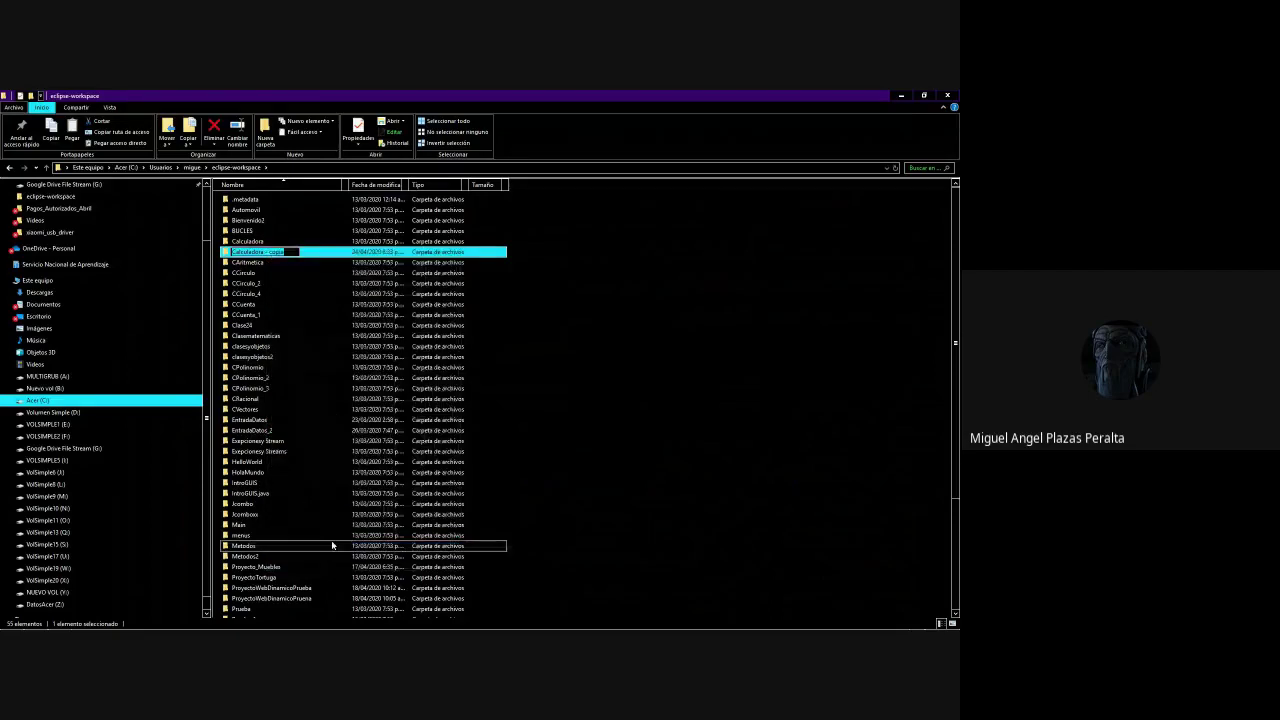
text(Calculadora_Ejemplo_)
click(332, 545)
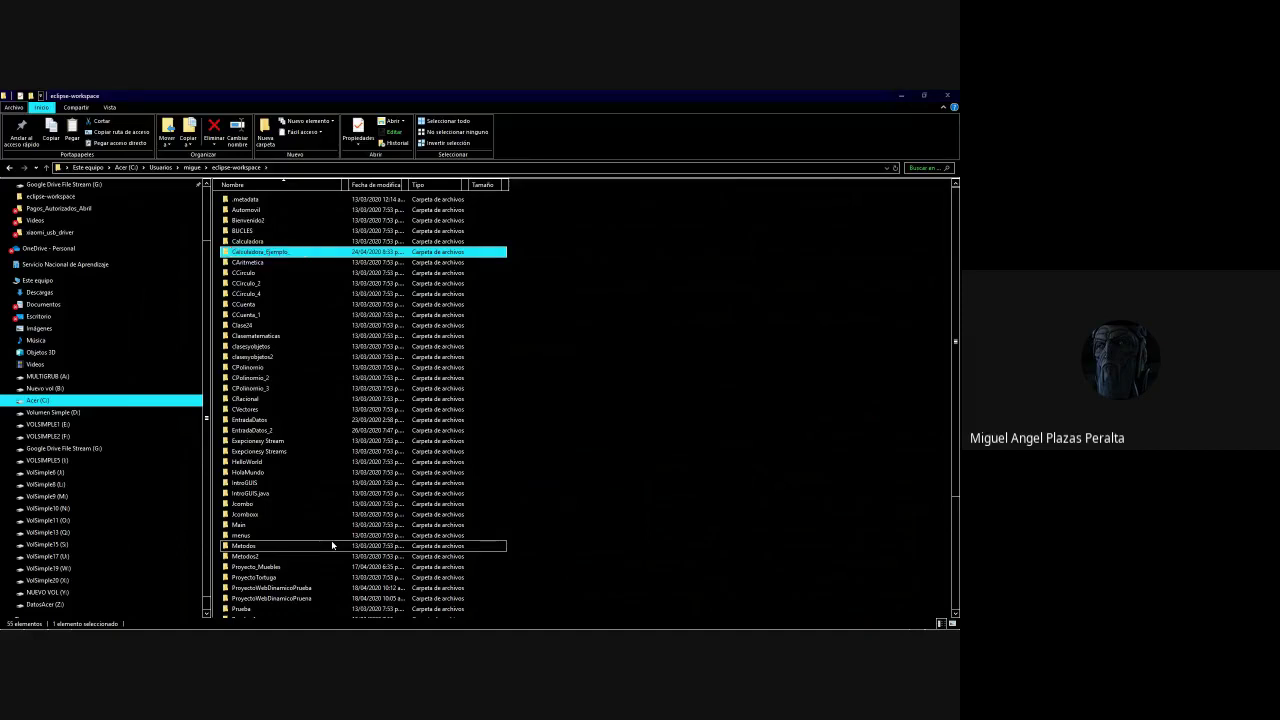
click(593, 389)
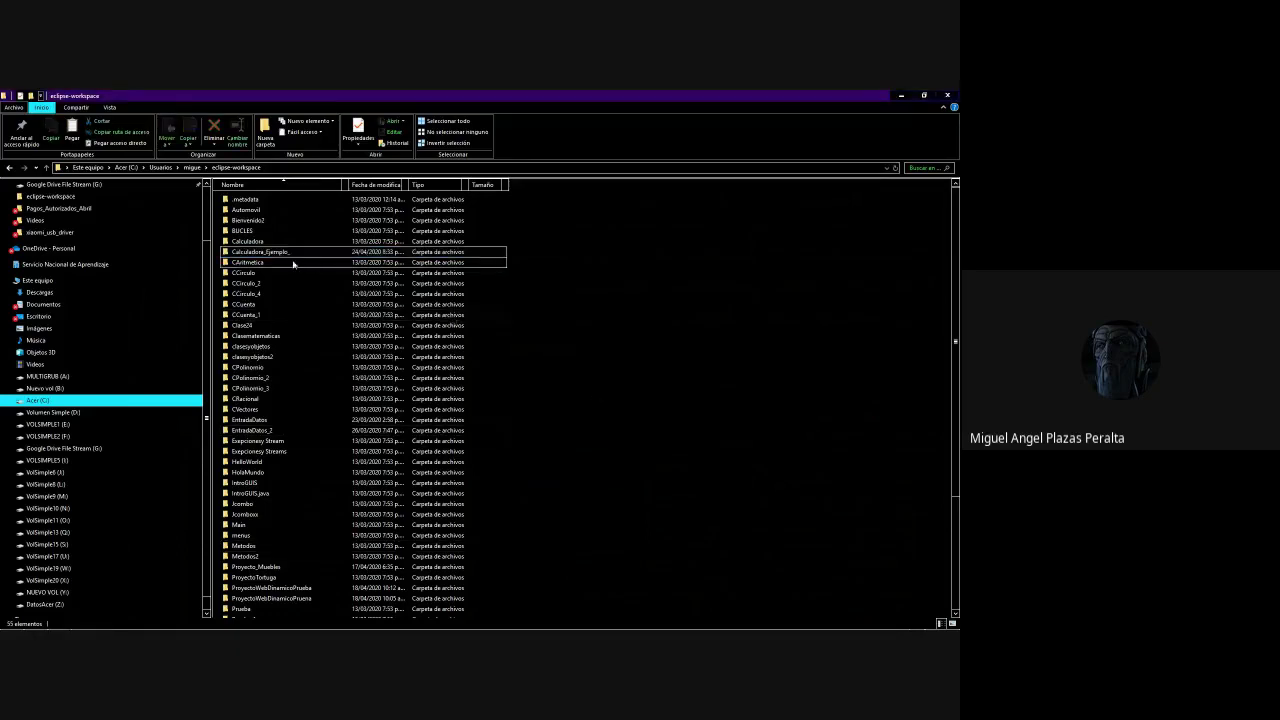
Remove the trailing underscore from the copied folder's name, making it Calculadora_Ejemplo.
click(291, 253)
right_click(291, 257)
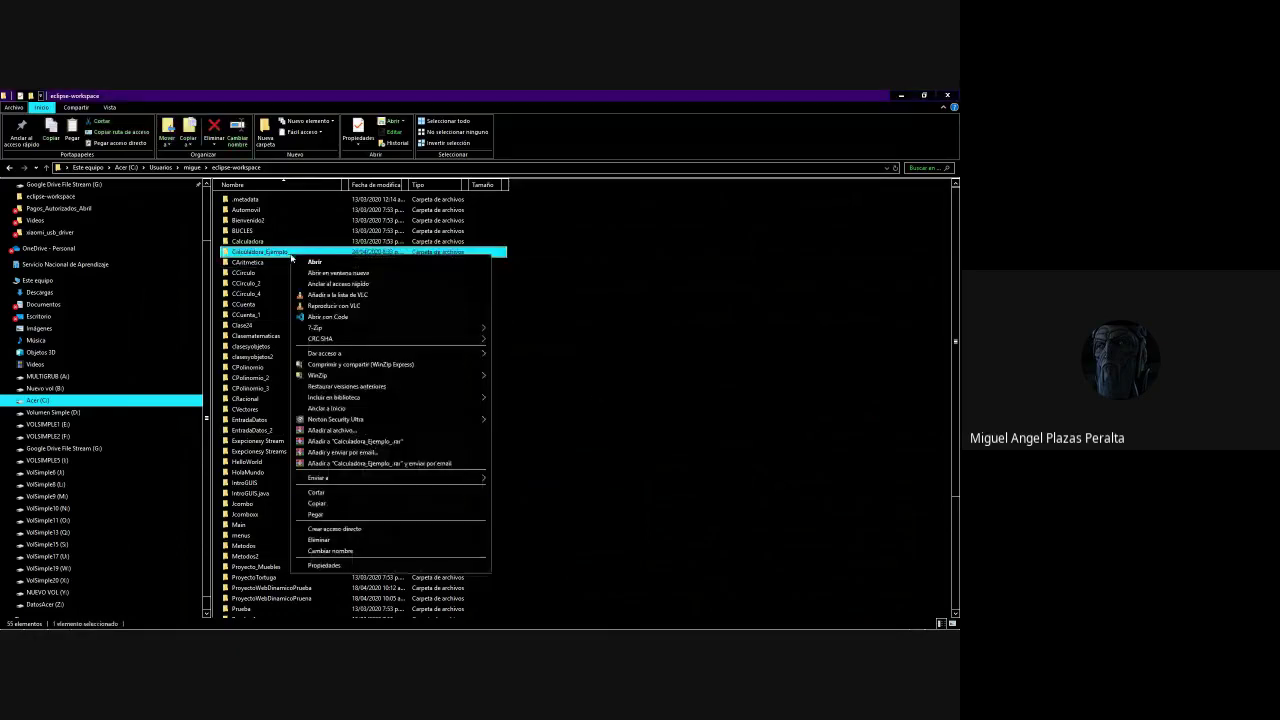
click(354, 550)
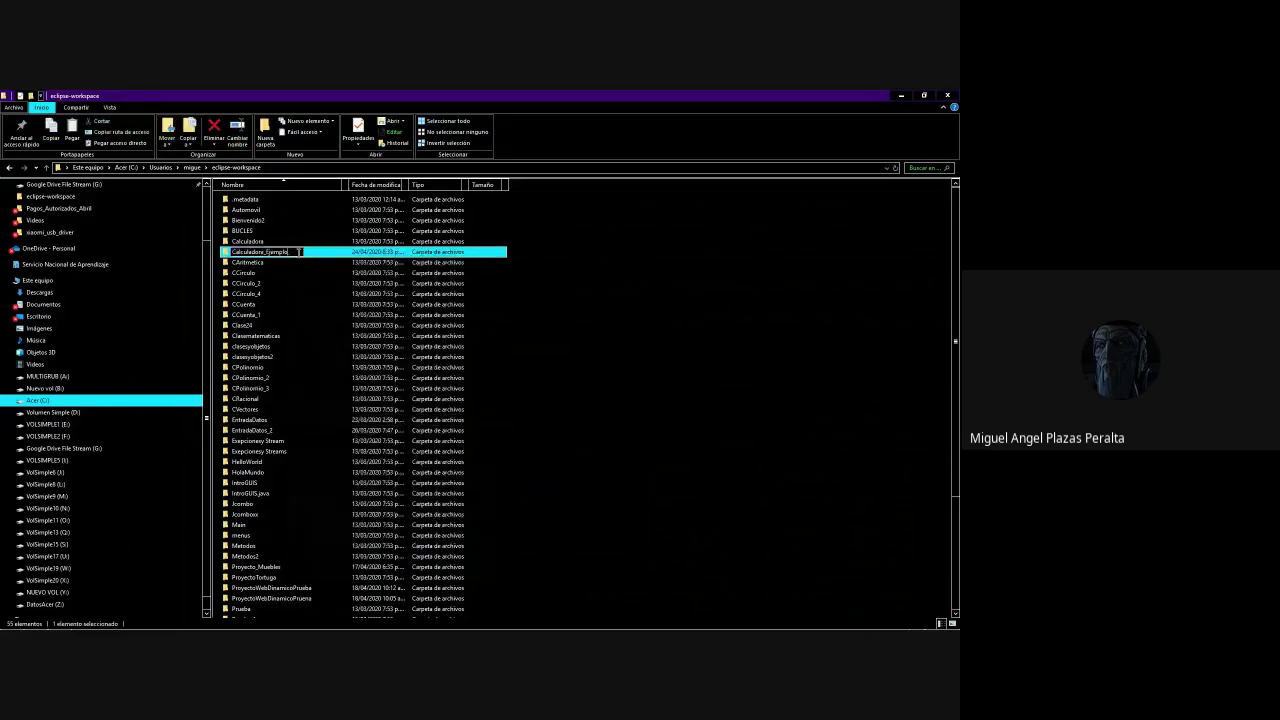
key(BackSpace)
key(Return)
click(566, 277)
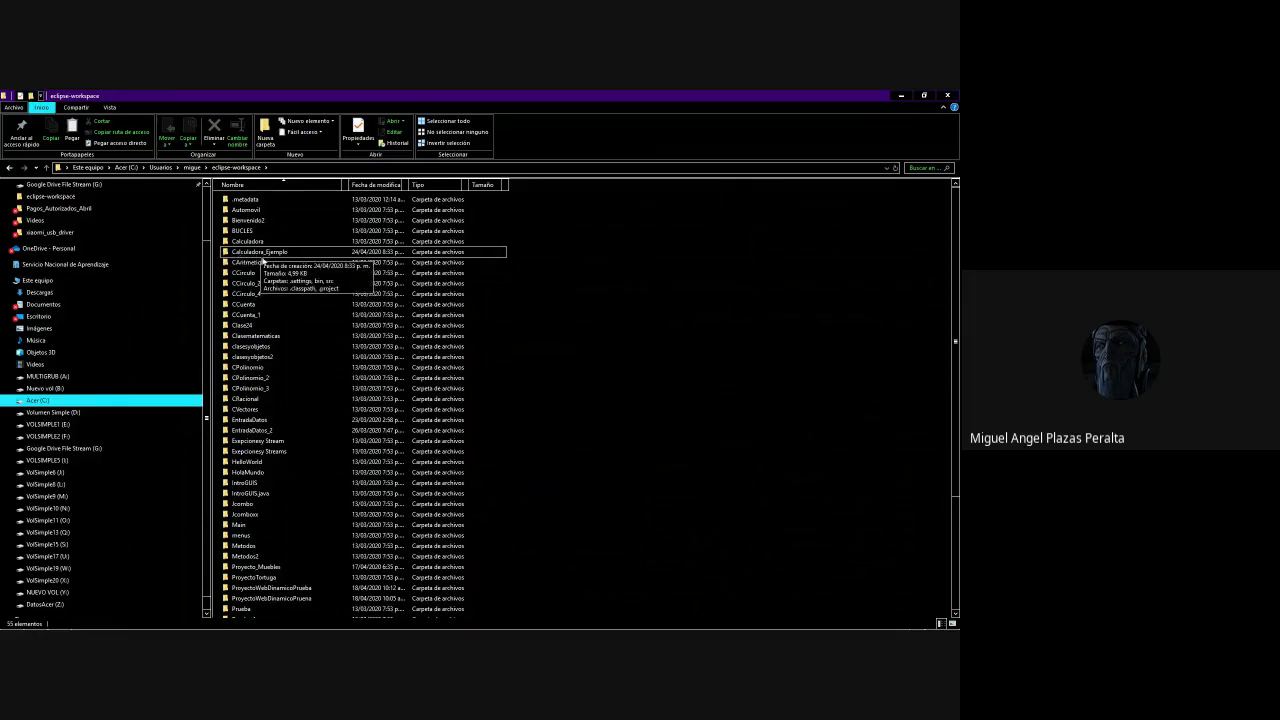
click(240, 255)
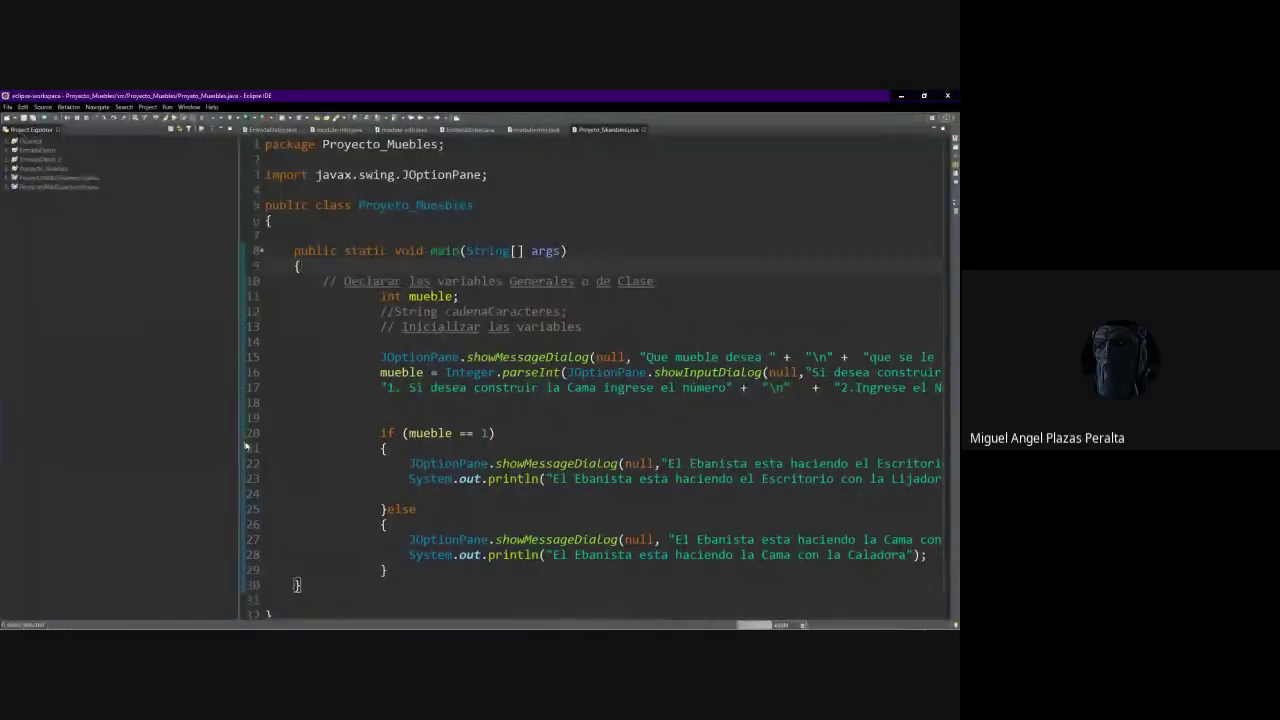
In Eclipse, start an import using the Existing Projects into Workspace wizard.
click(7, 106)
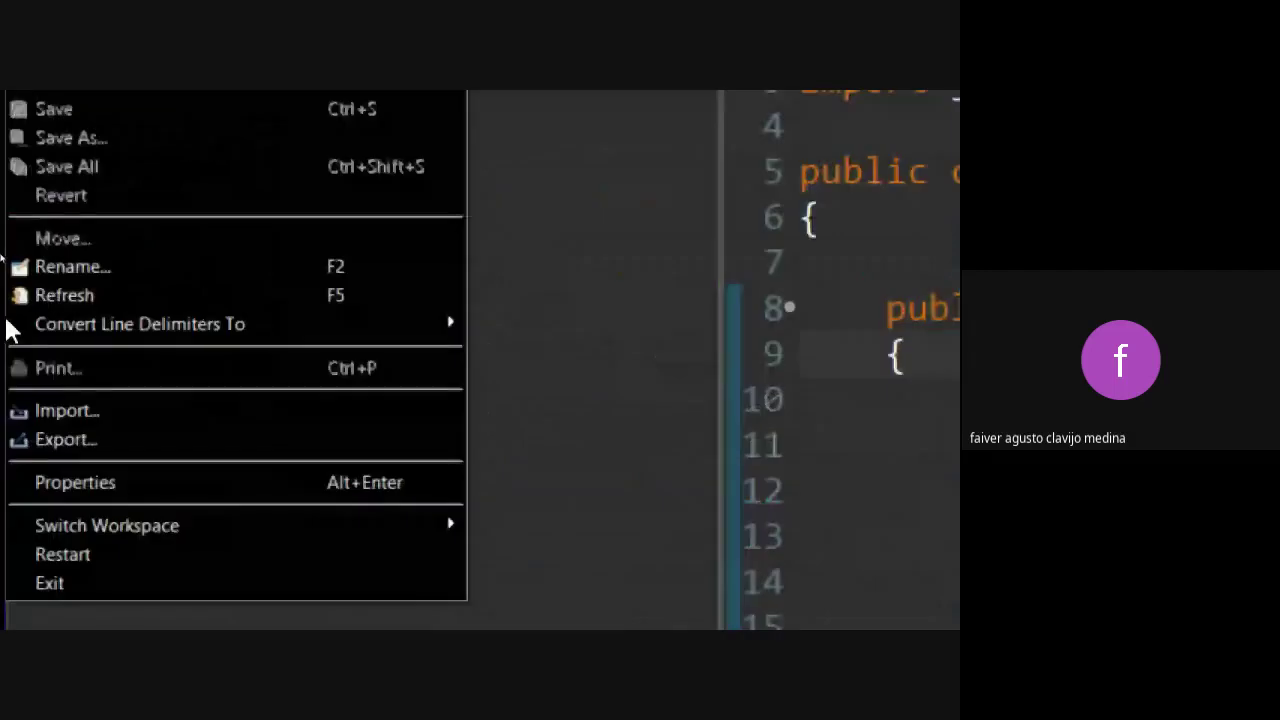
click(63, 410)
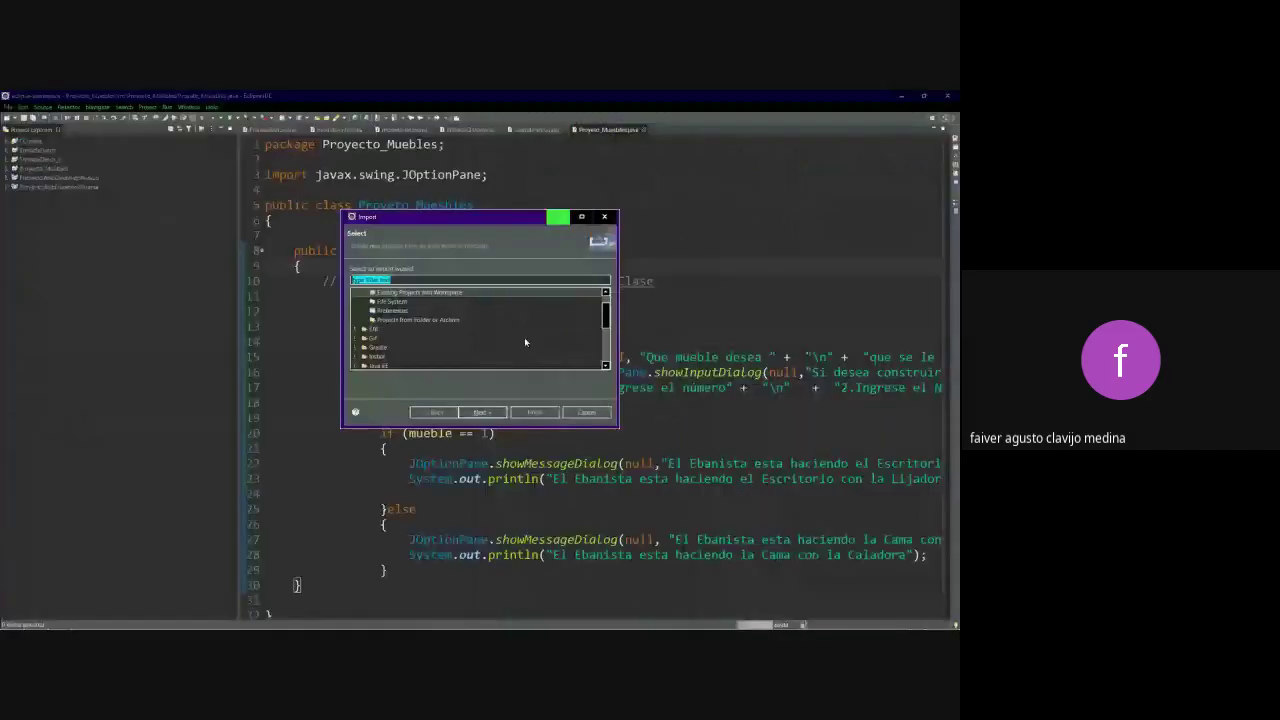
scroll(450, 326, up, 1)
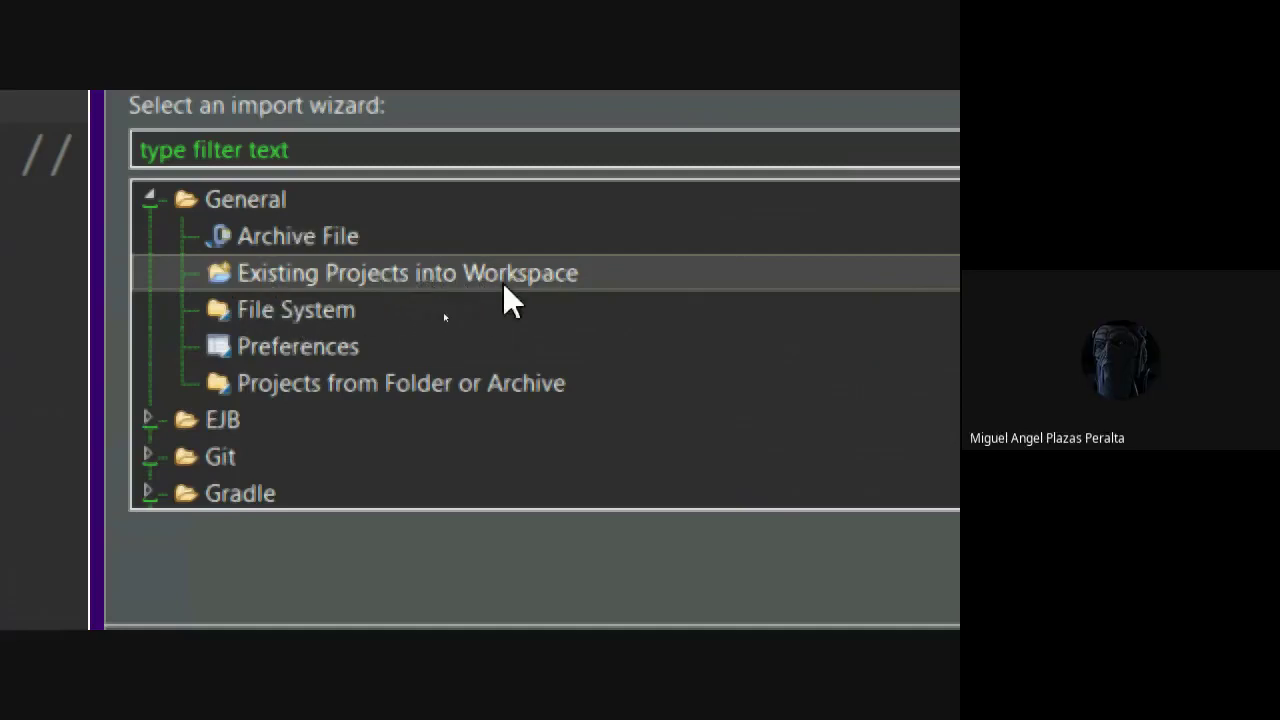
double_click(262, 274)
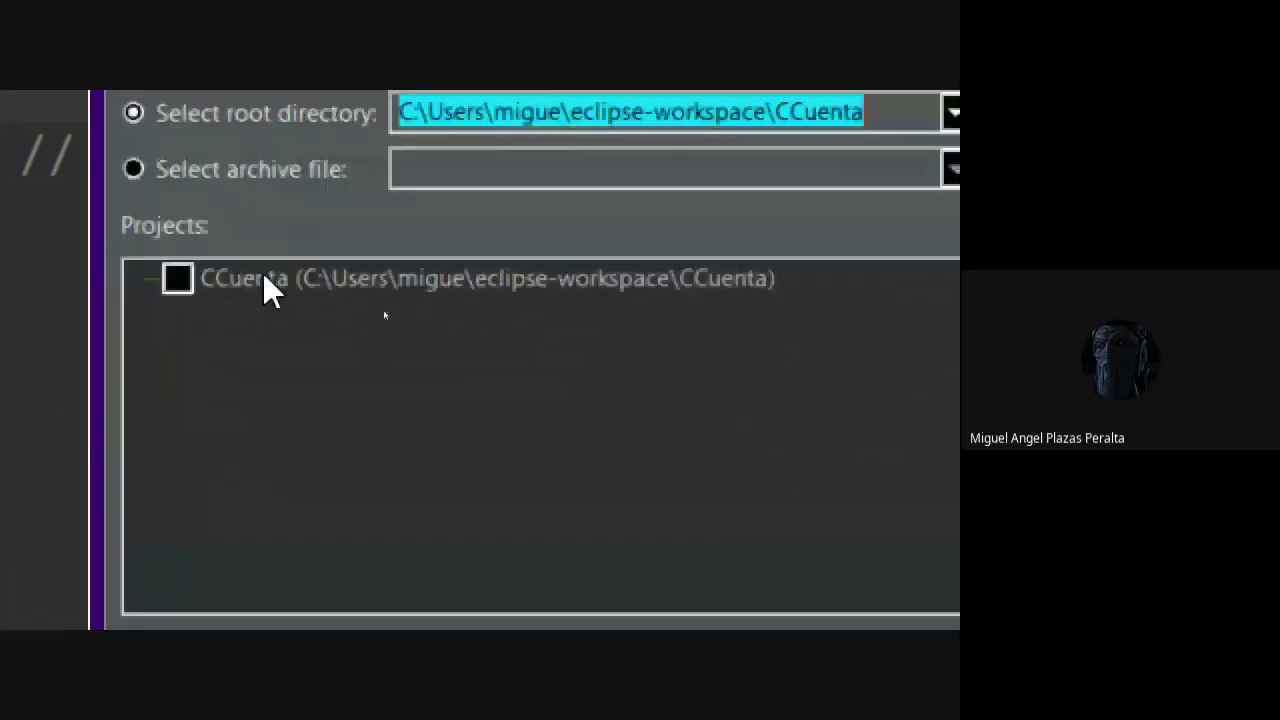
Set the import root directory to the Calculadora_Ejemplo folder inside eclipse-workspace.
click(268, 290)
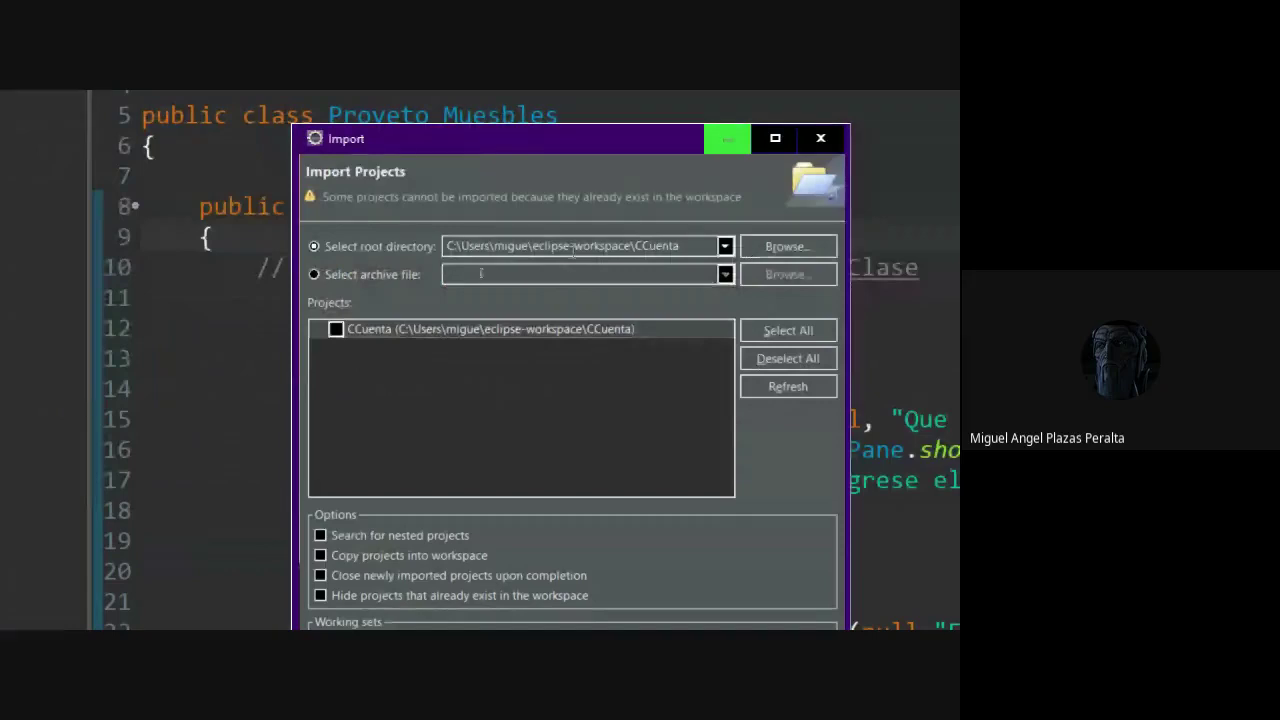
double_click(634, 240)
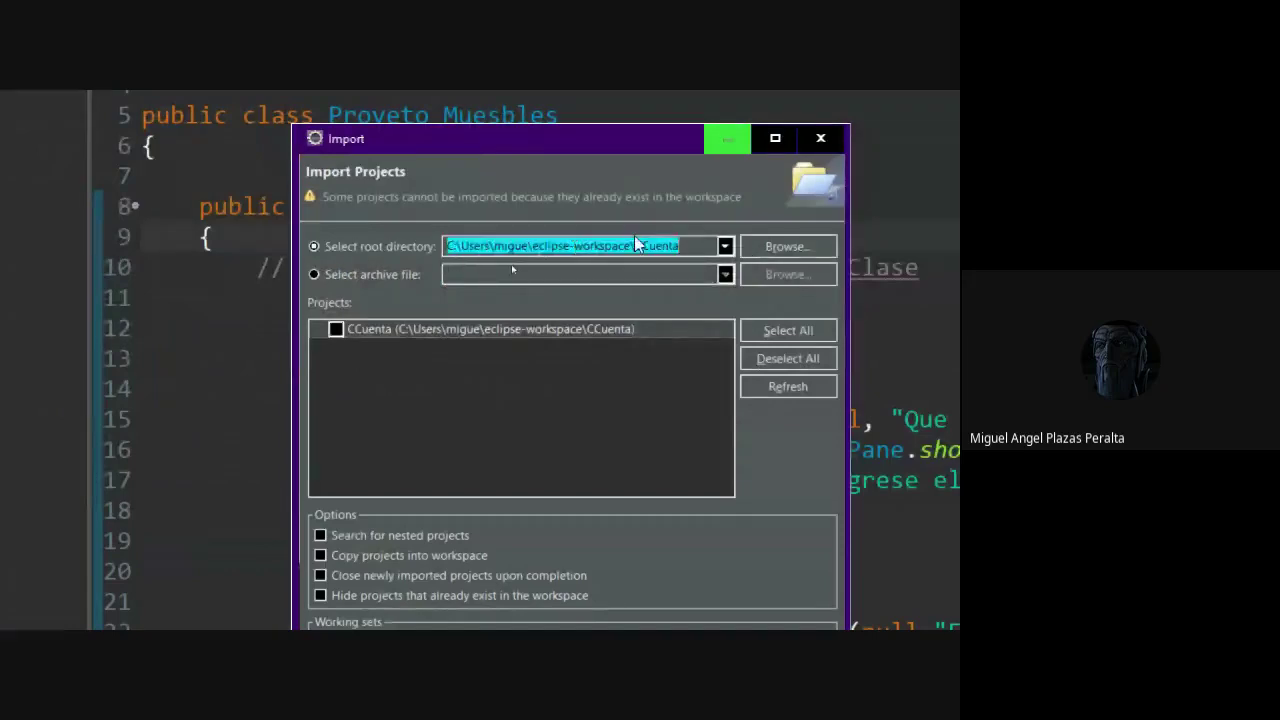
click(817, 246)
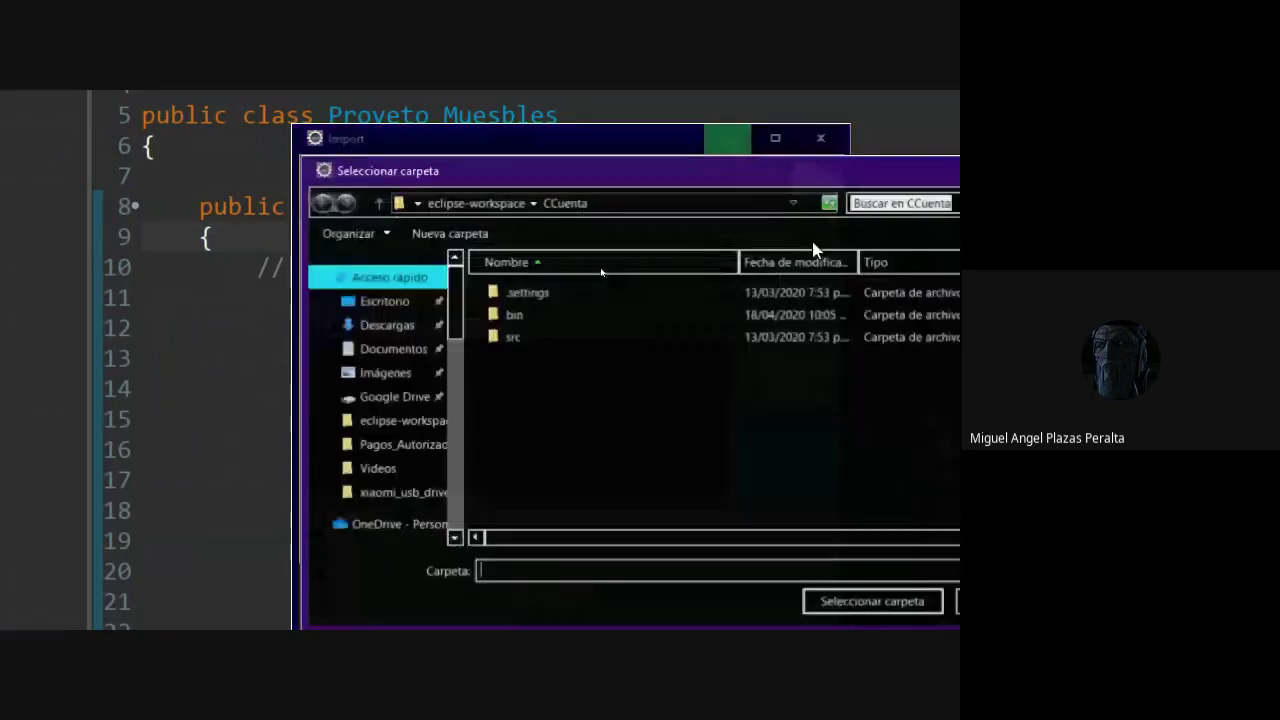
drag(627, 185, 382, 142)
click(235, 160)
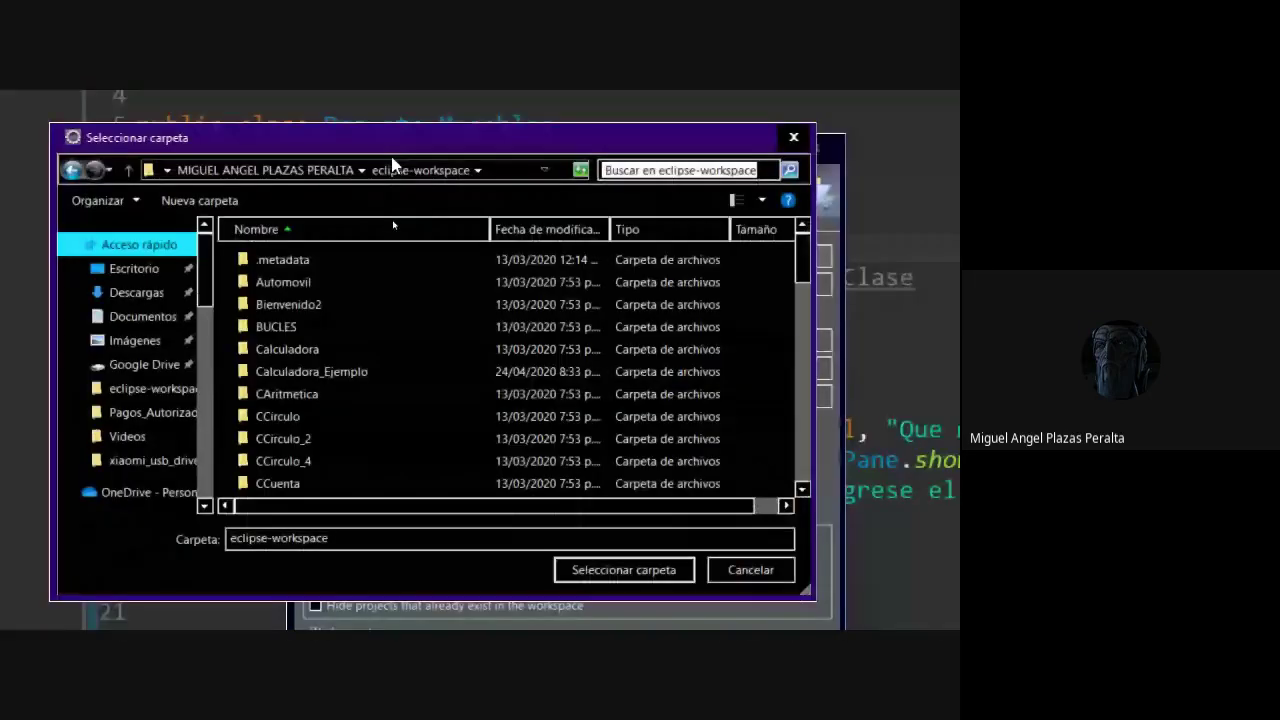
click(322, 349)
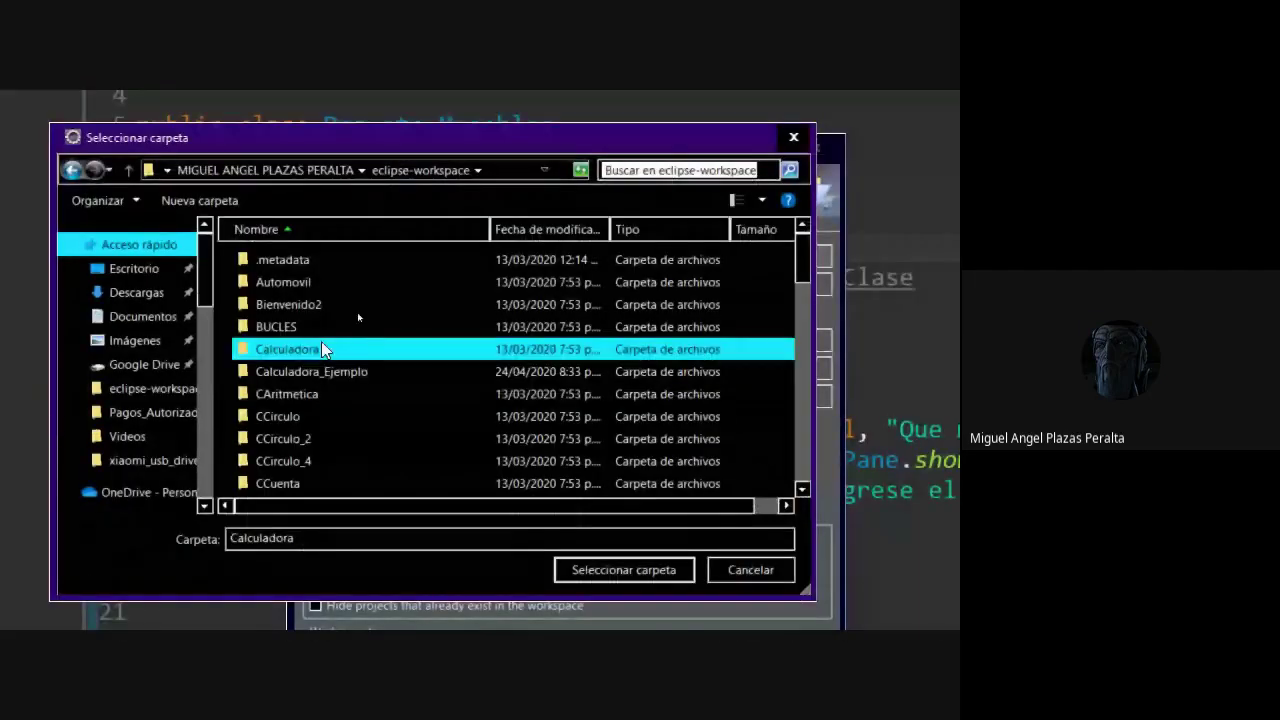
click(316, 373)
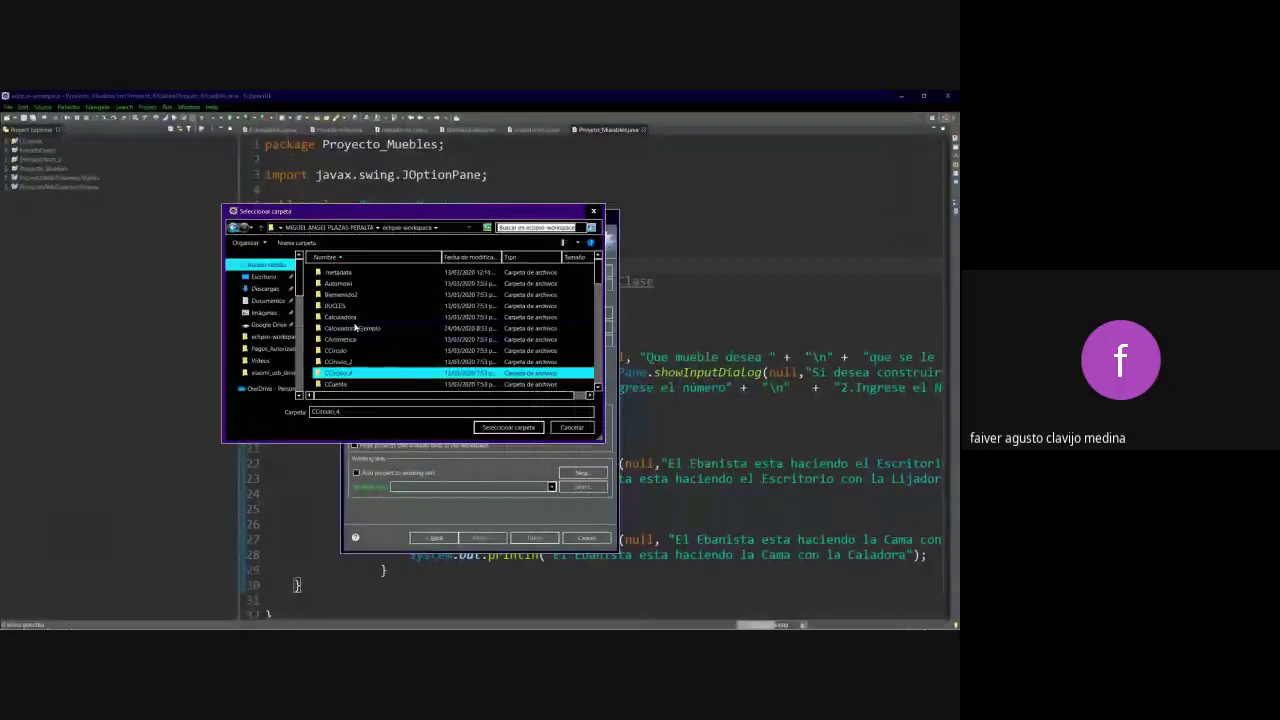
click(510, 427)
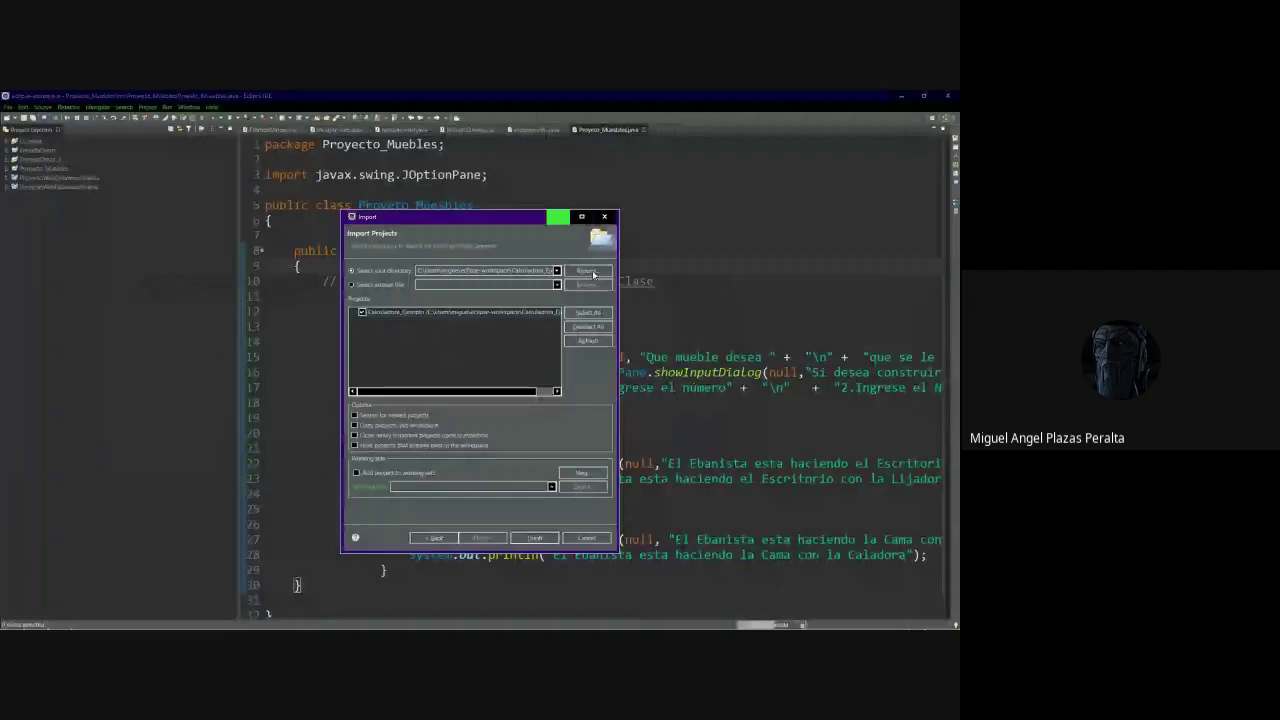
Repeat the root directory selection for the import, choosing Calculadora_Ejemplo from eclipse-workspace again.
click(592, 272)
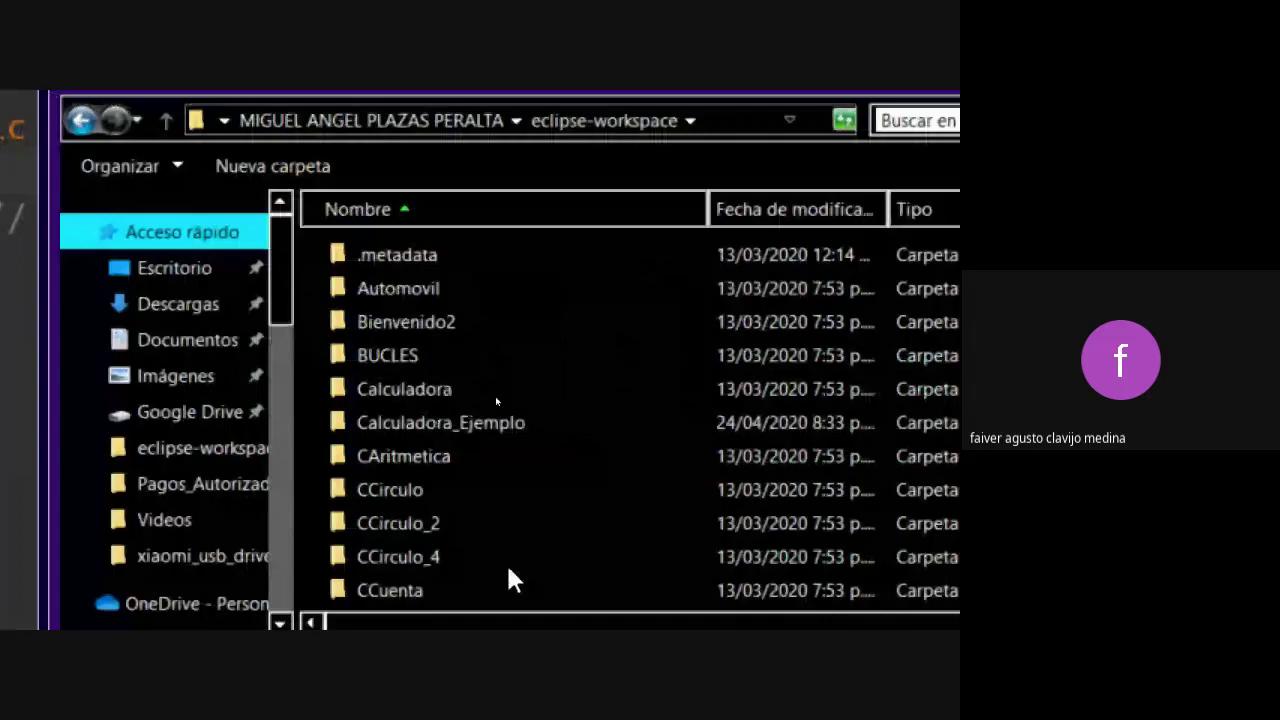
click(517, 428)
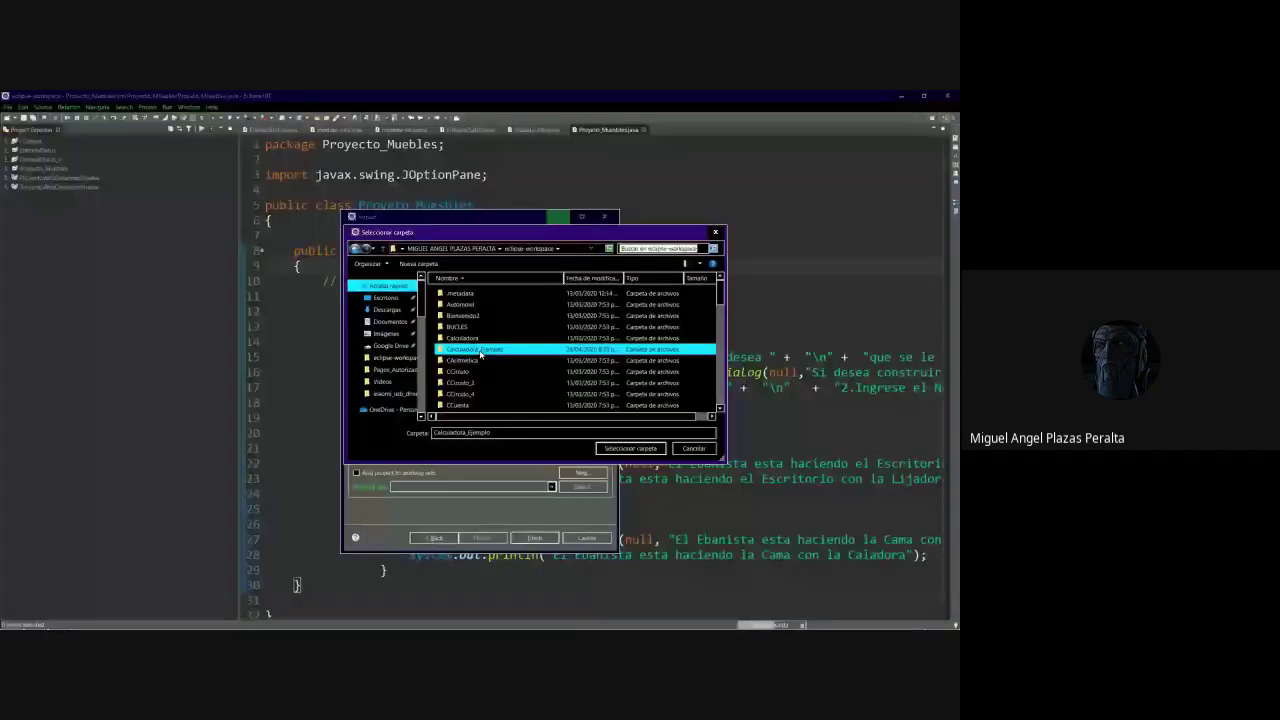
click(640, 448)
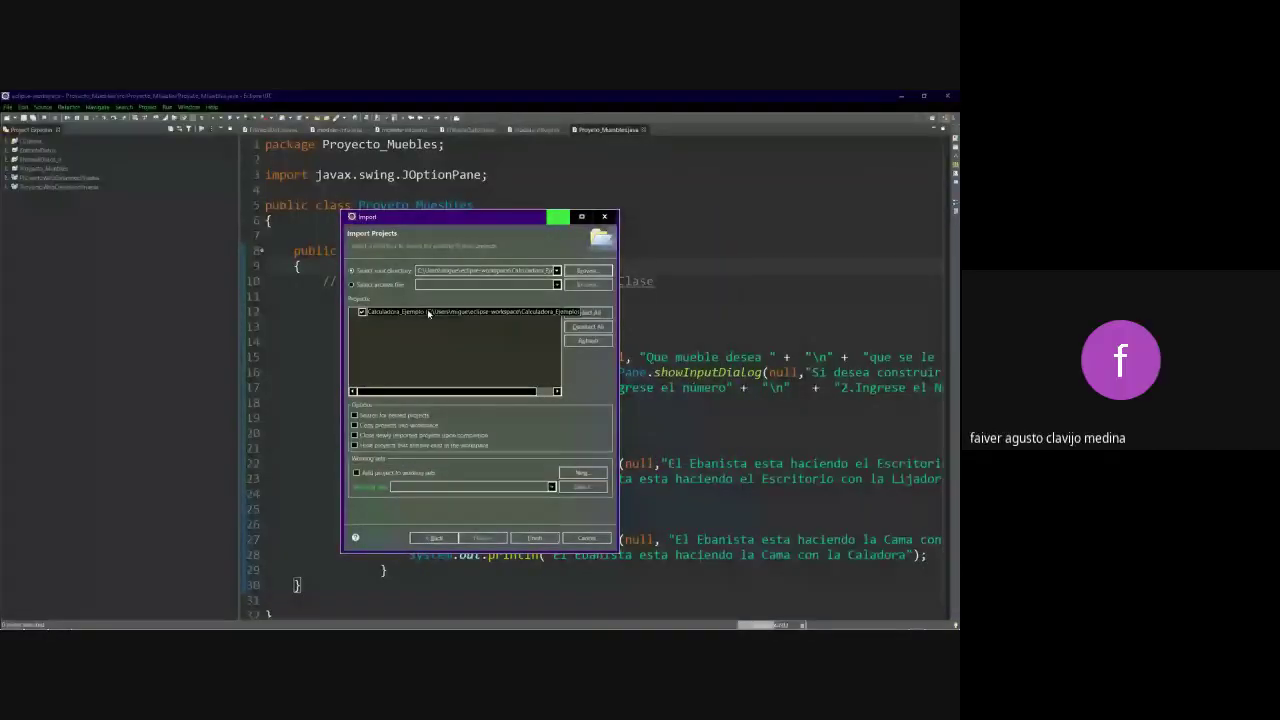
drag(490, 391, 508, 391)
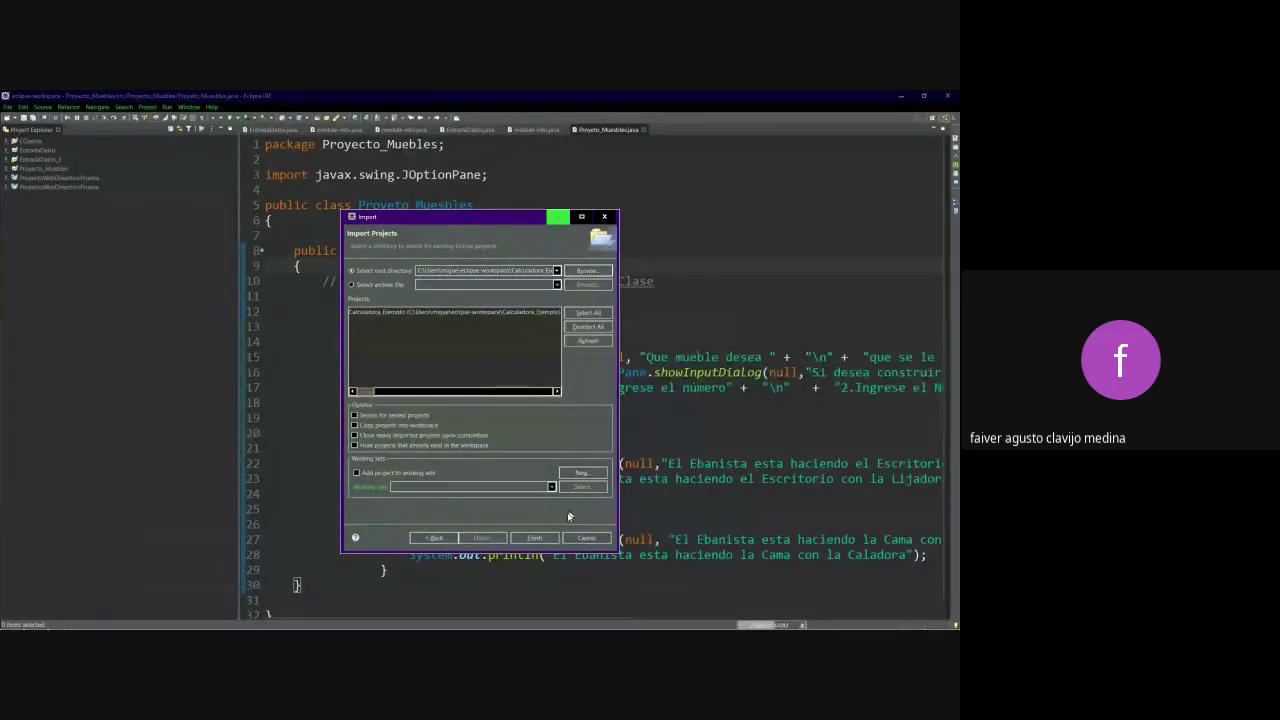
click(580, 271)
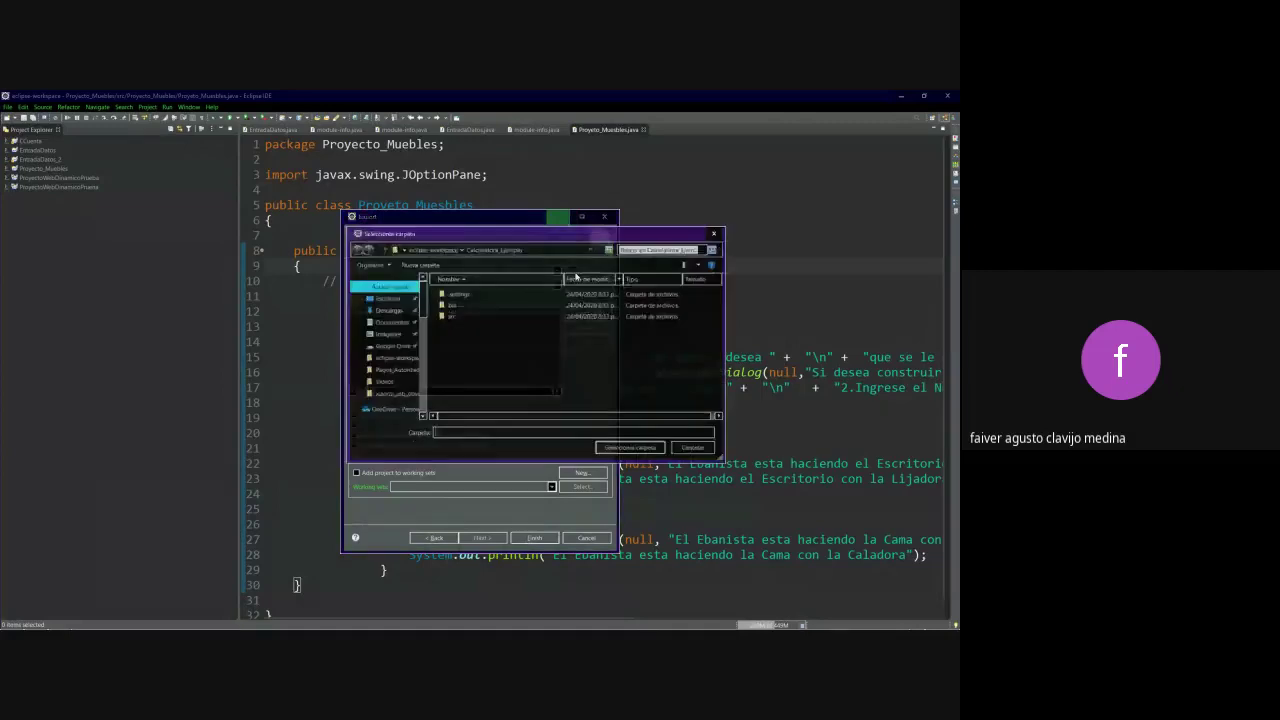
click(430, 248)
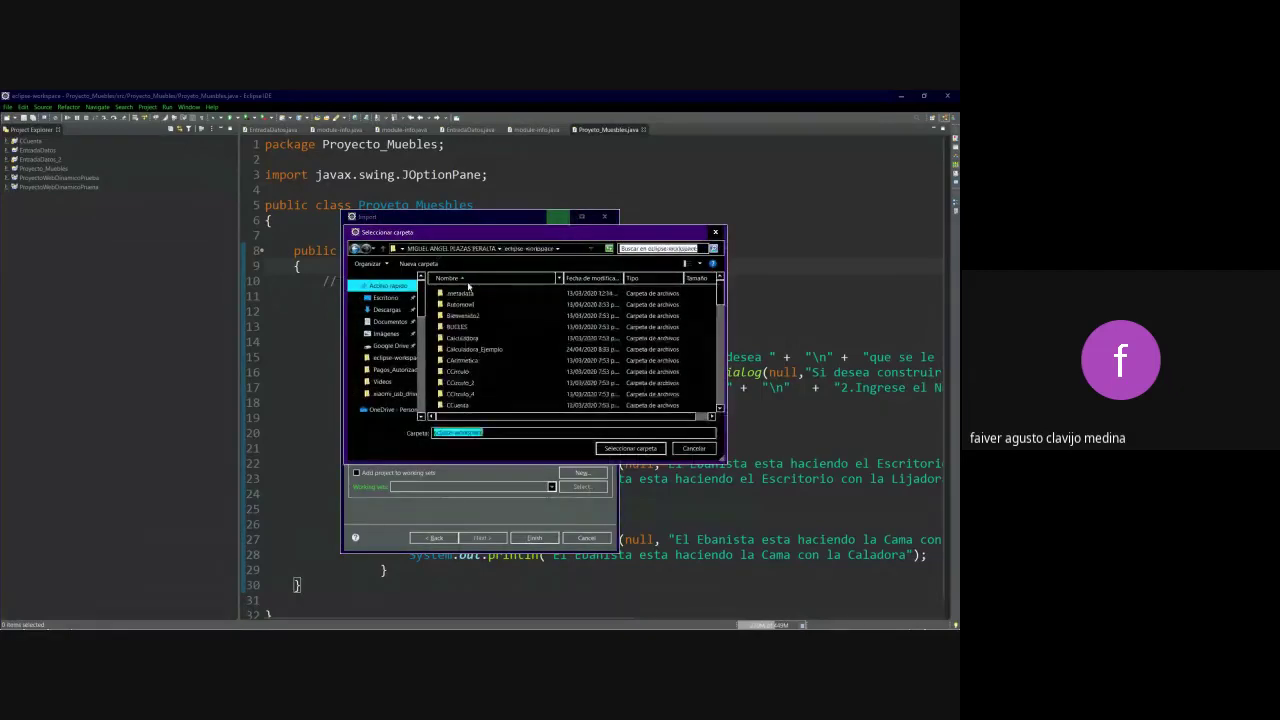
scroll(473, 352, up, 1)
click(474, 349)
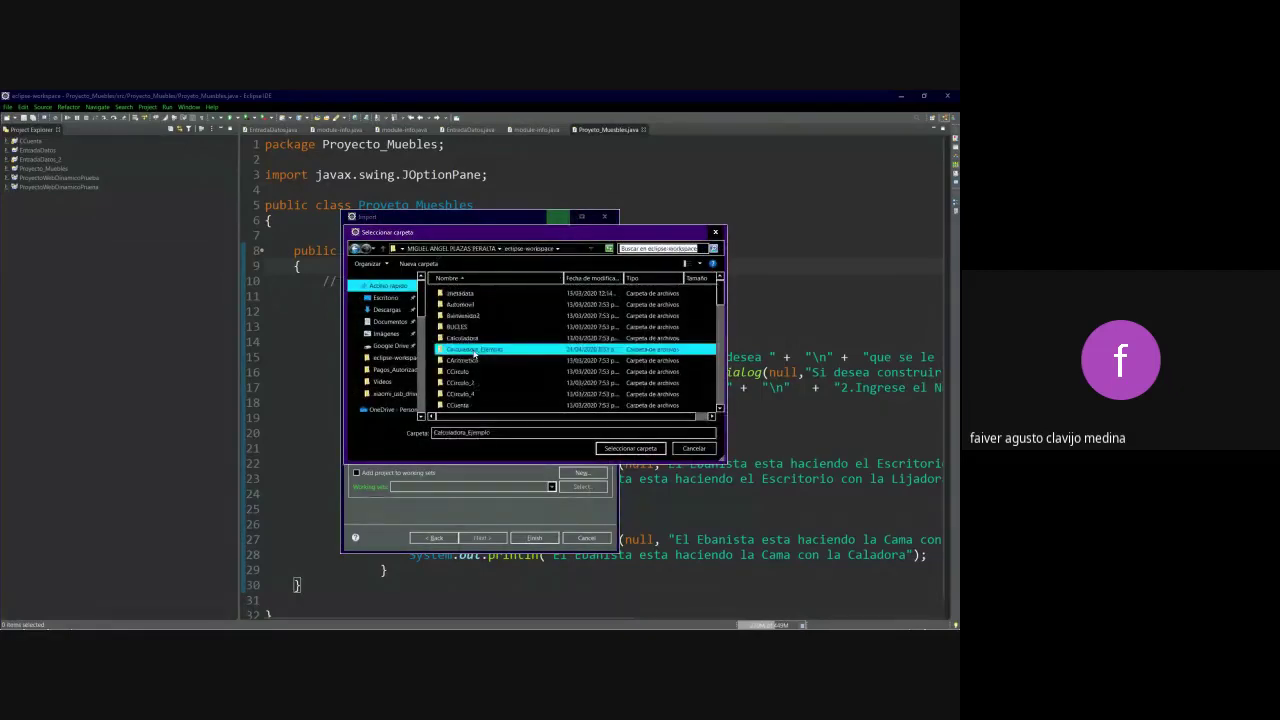
click(634, 450)
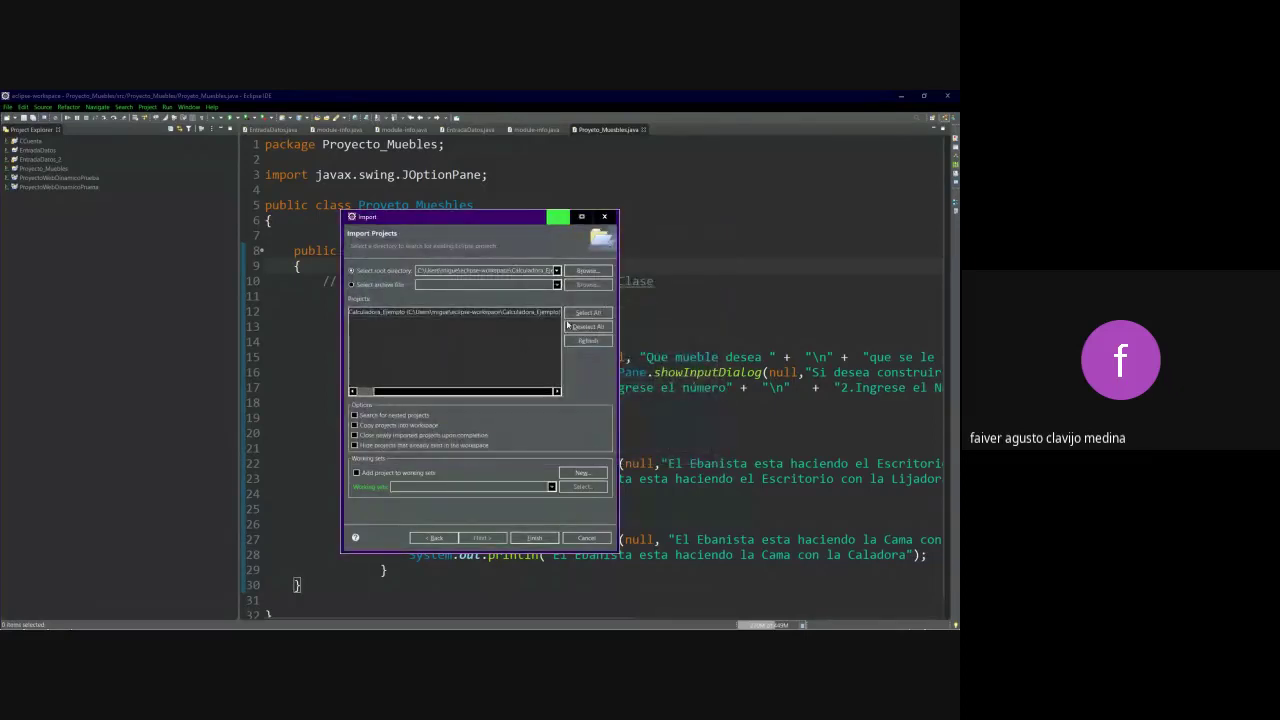
click(566, 537)
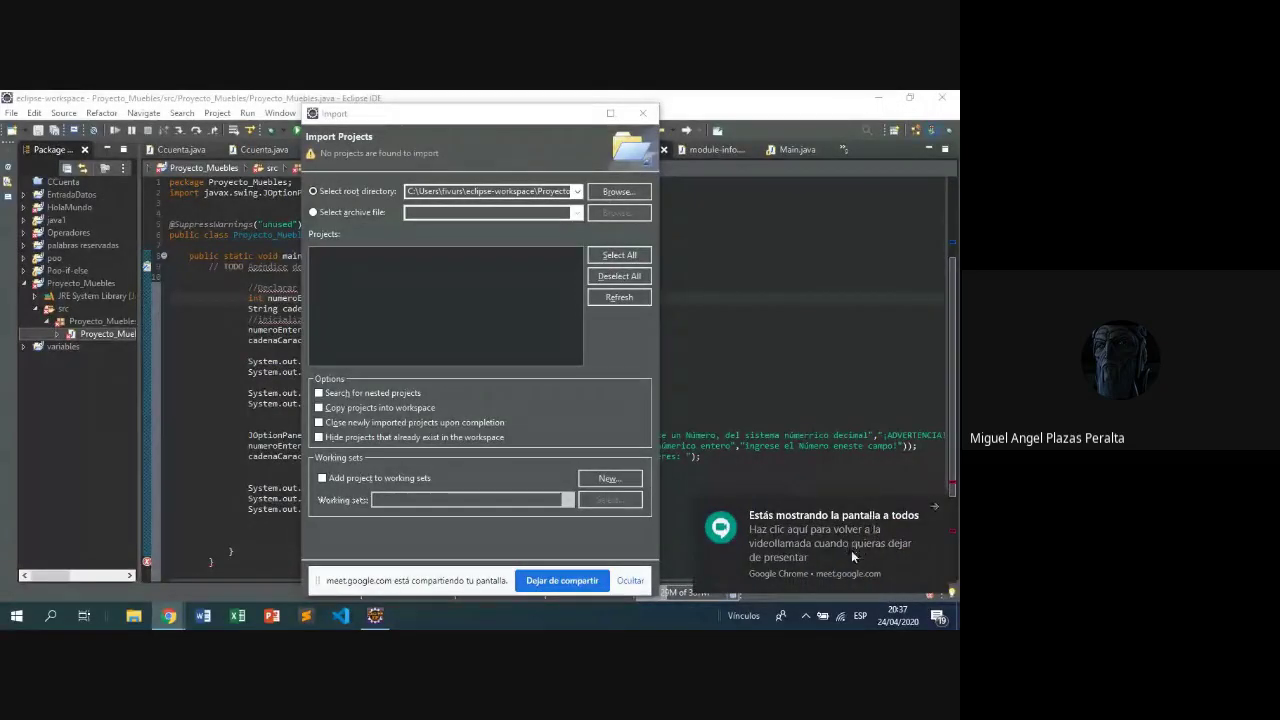
Dismiss the screen-sharing notification and set the import root directory to the Proyecto-Ebanisteria folder.
click(932, 511)
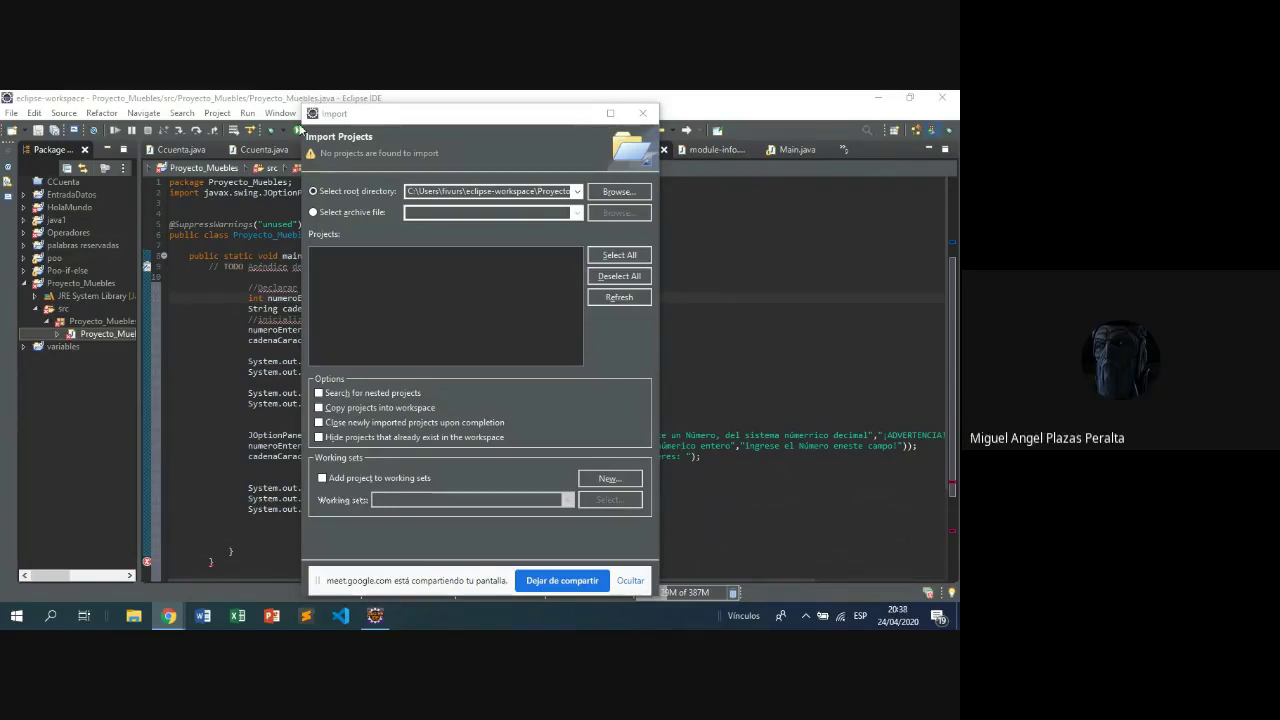
click(614, 191)
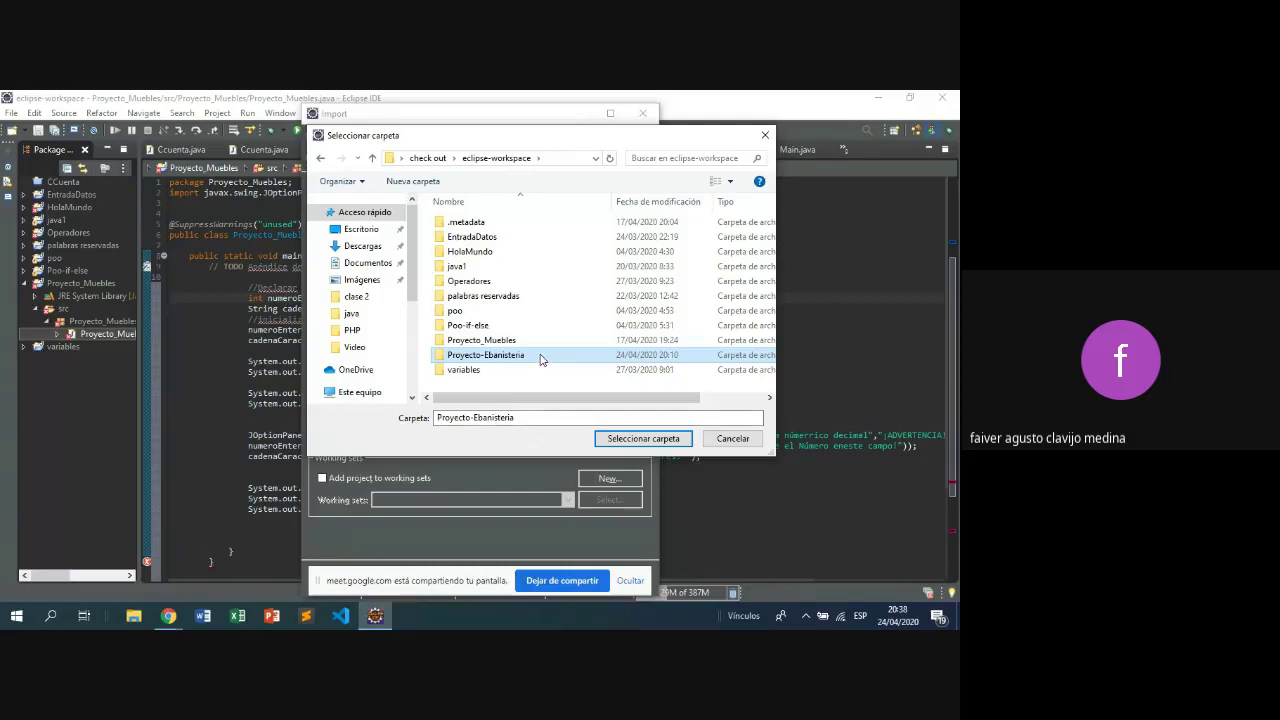
click(591, 356)
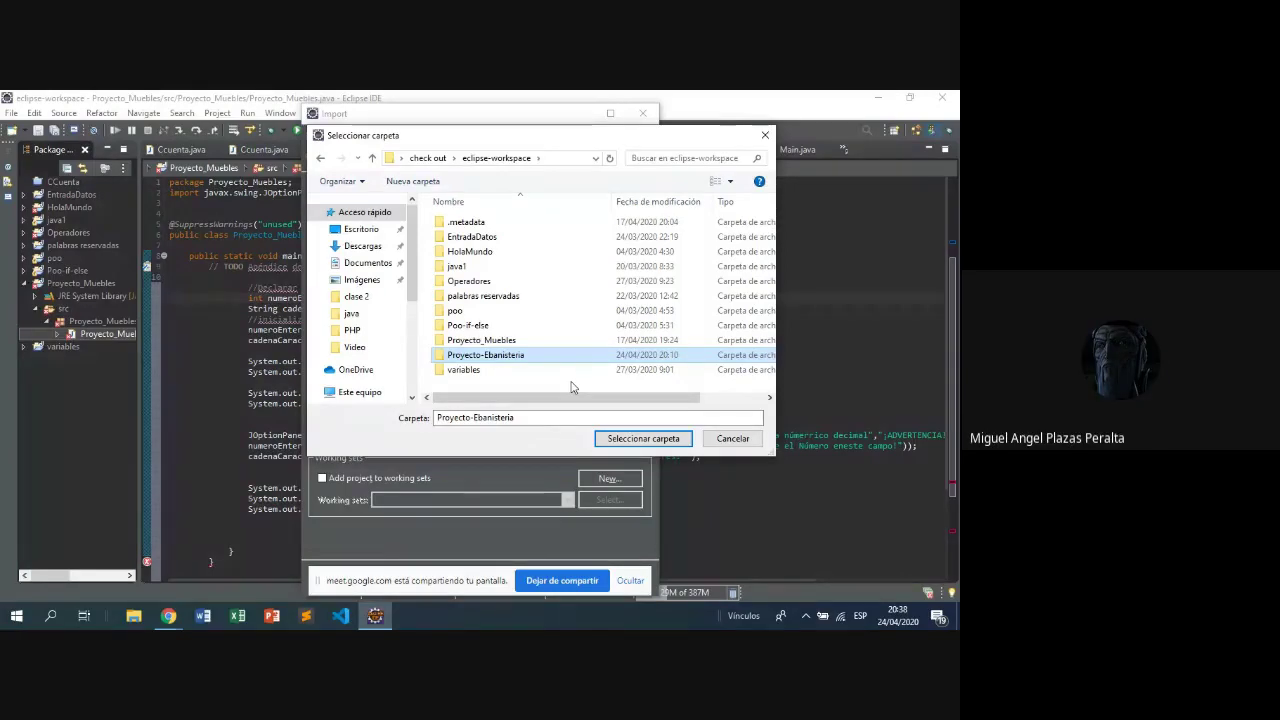
click(643, 438)
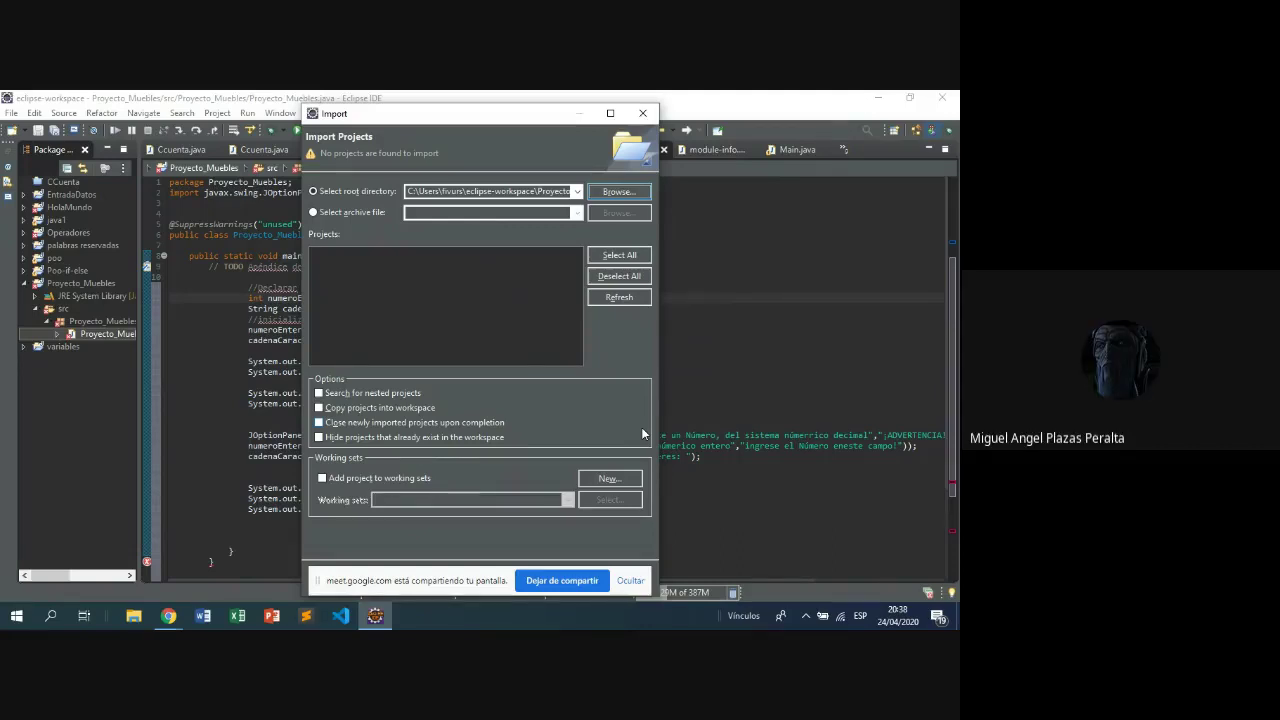
Try to import from an archive file instead, opening Proyecto-Ebanisteria in eclipse-workspace, and cancel the file selection.
click(314, 212)
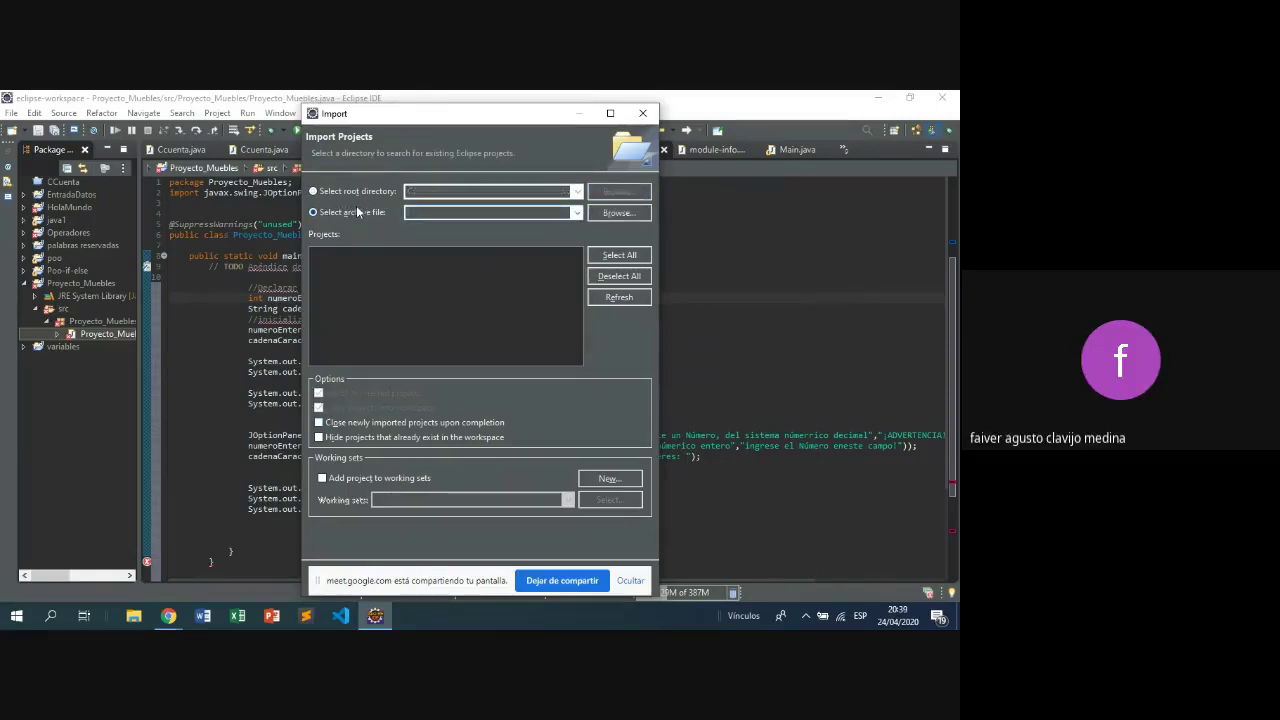
click(642, 213)
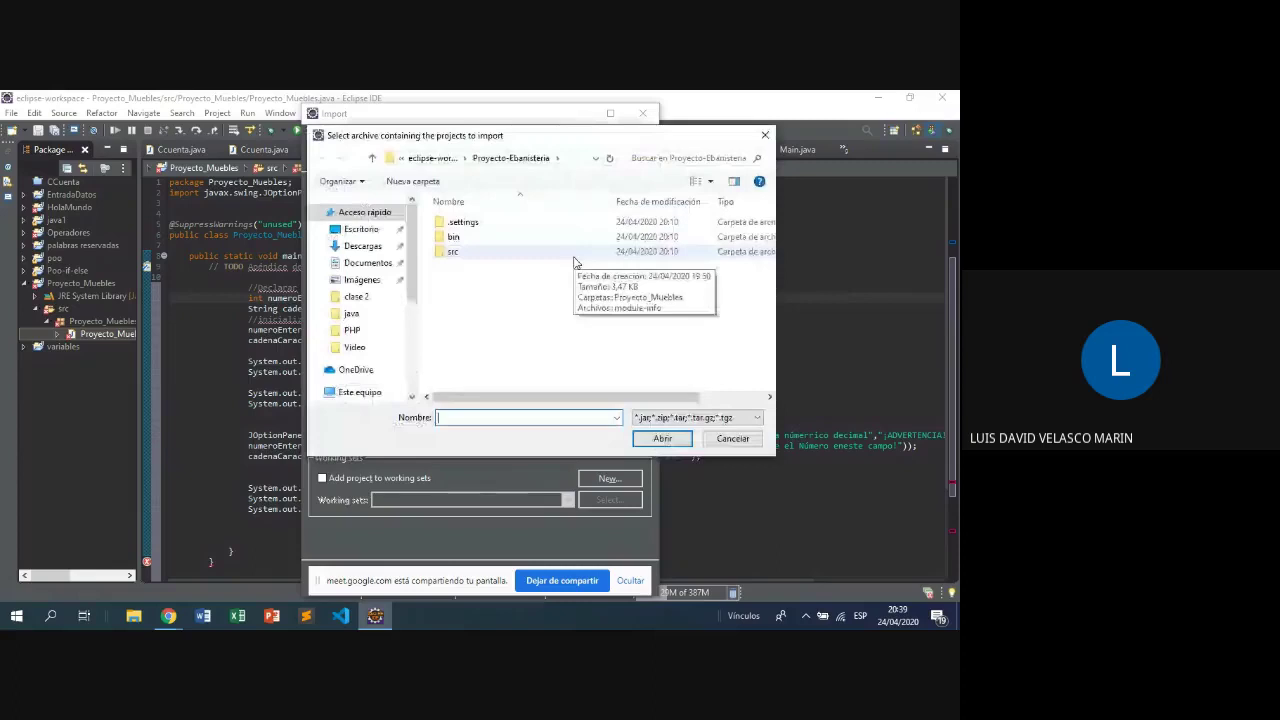
click(372, 158)
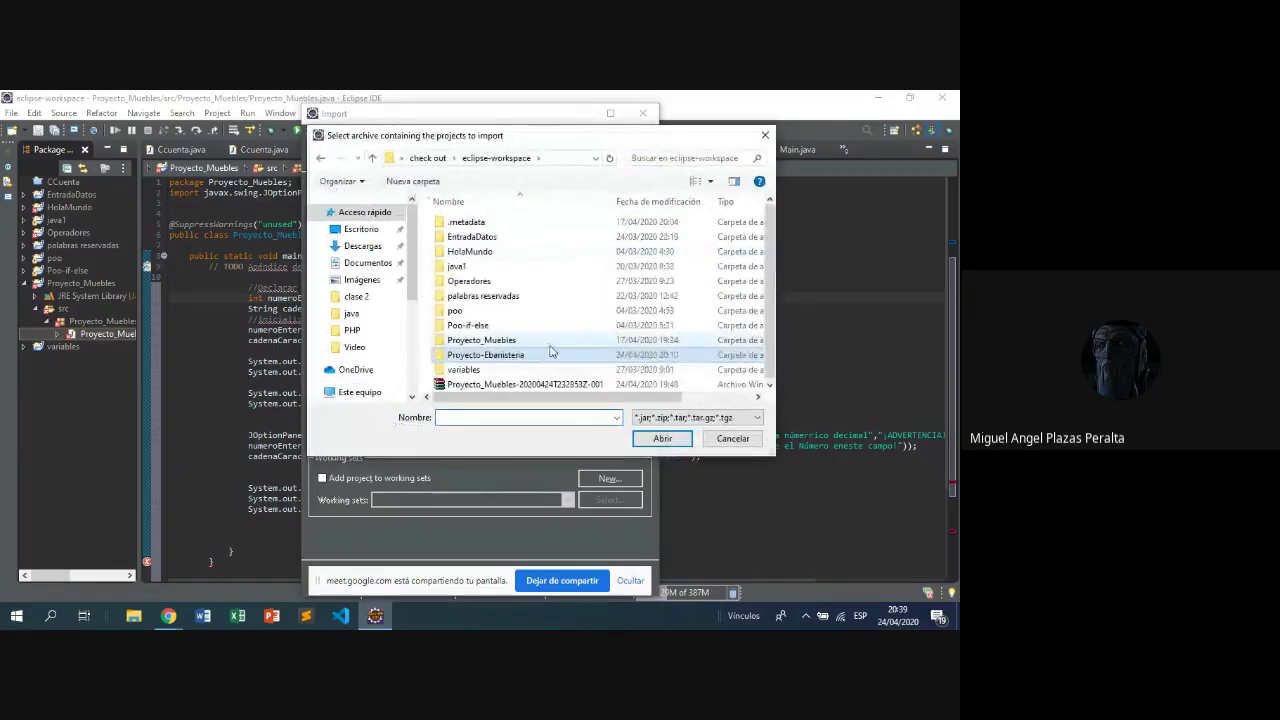
click(590, 357)
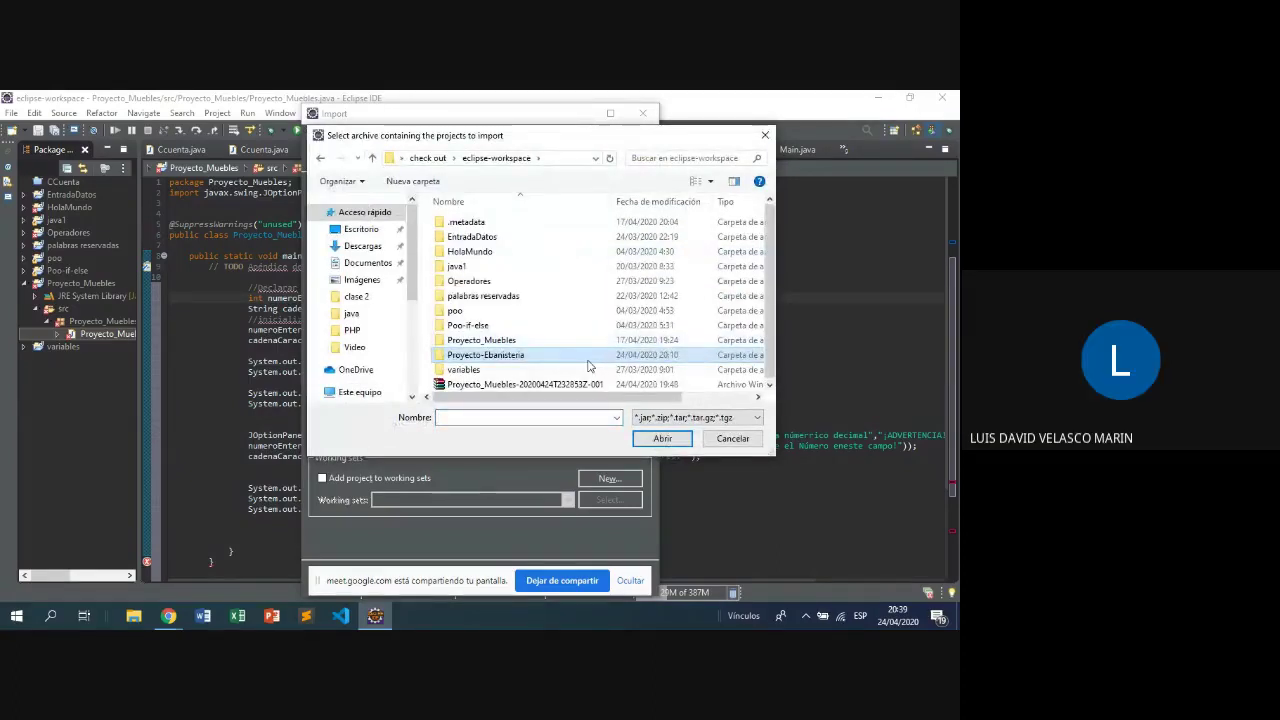
click(662, 440)
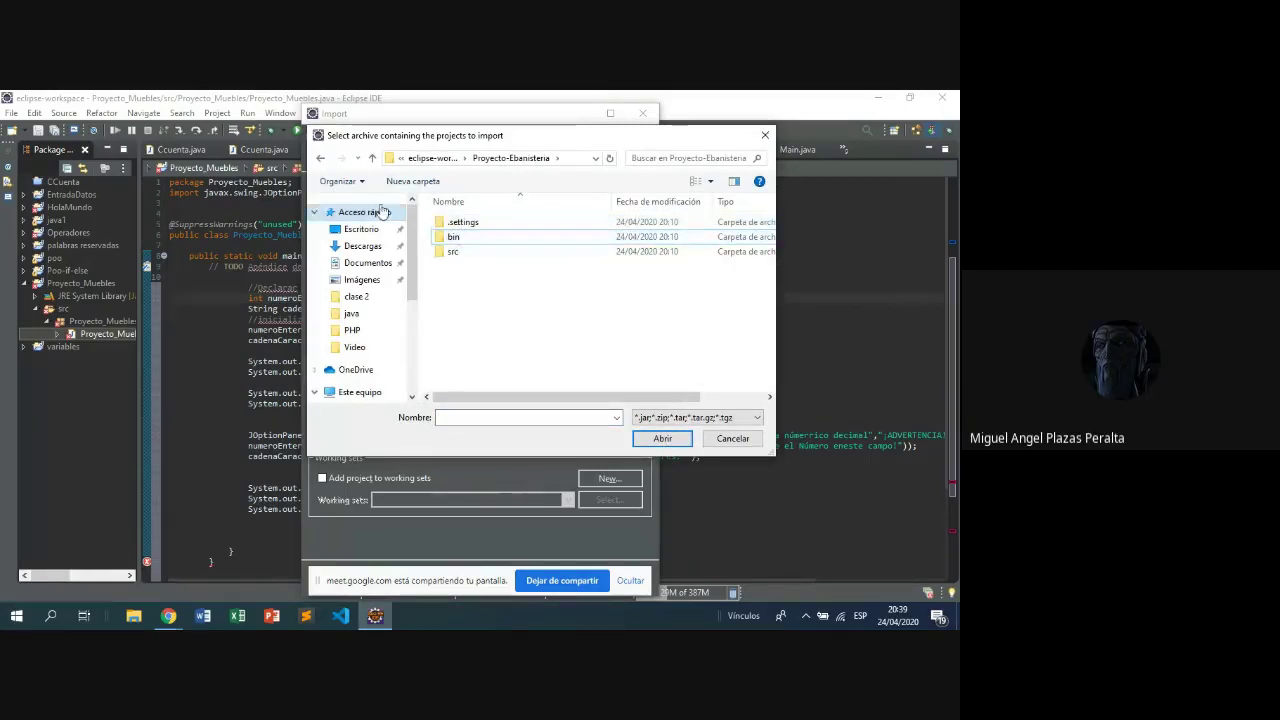
click(372, 158)
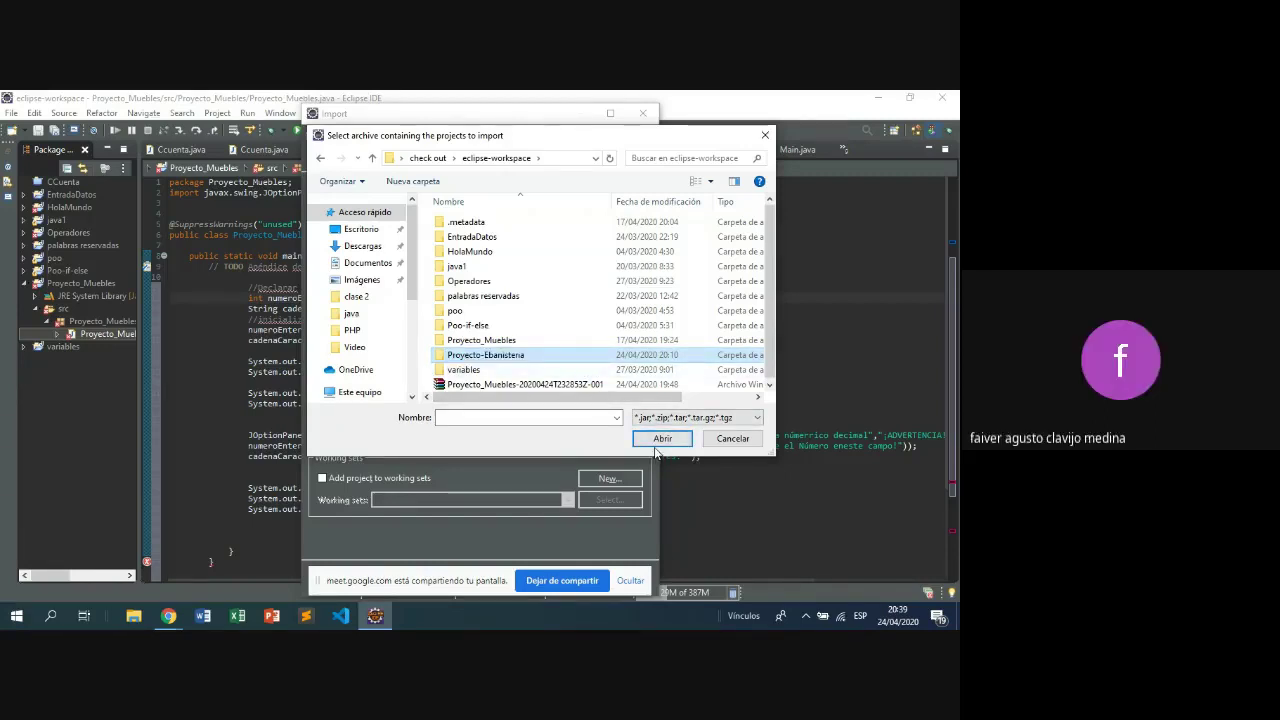
click(577, 415)
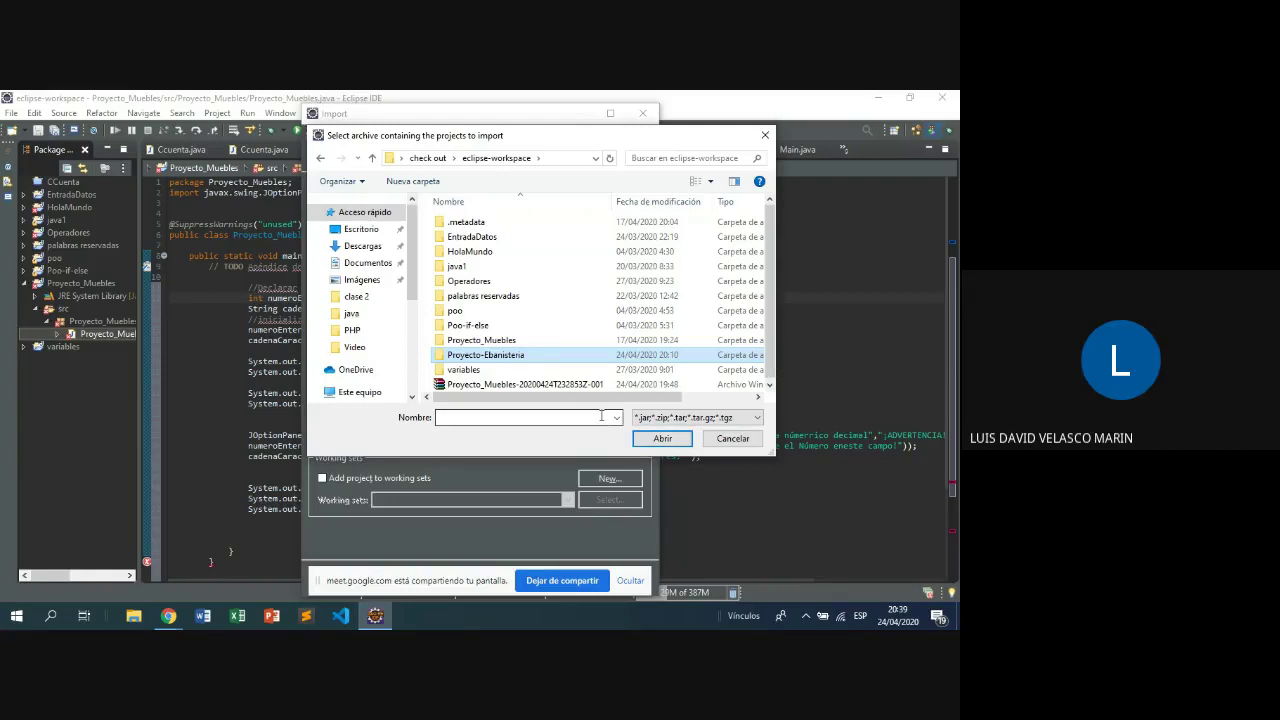
click(720, 441)
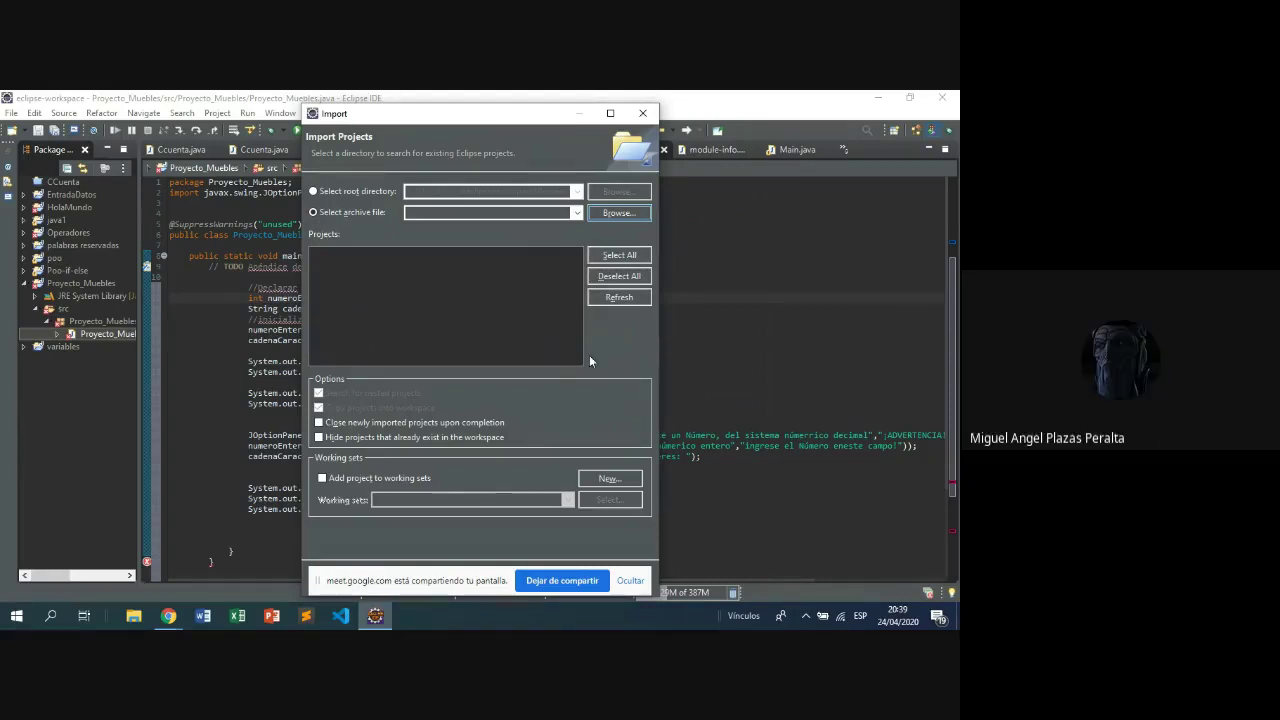
Switch the import source back to a root directory and choose the Proyecto-Ebanisteria folder.
click(324, 207)
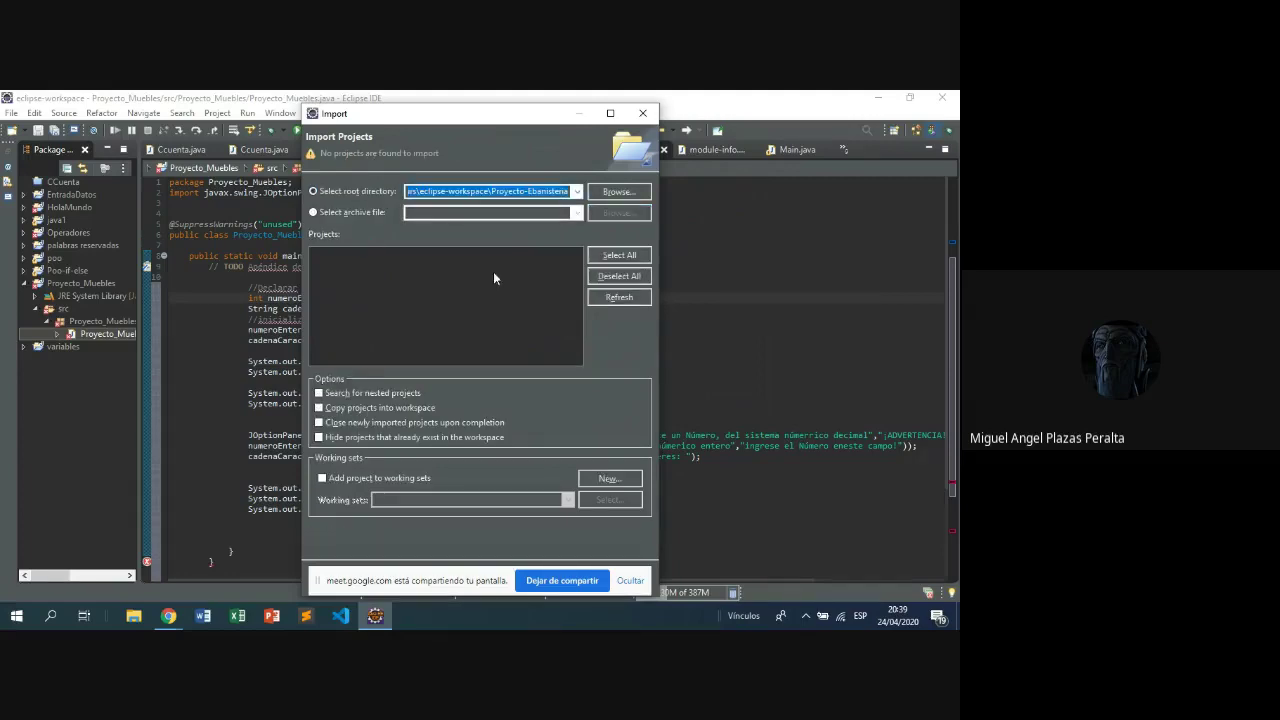
click(617, 191)
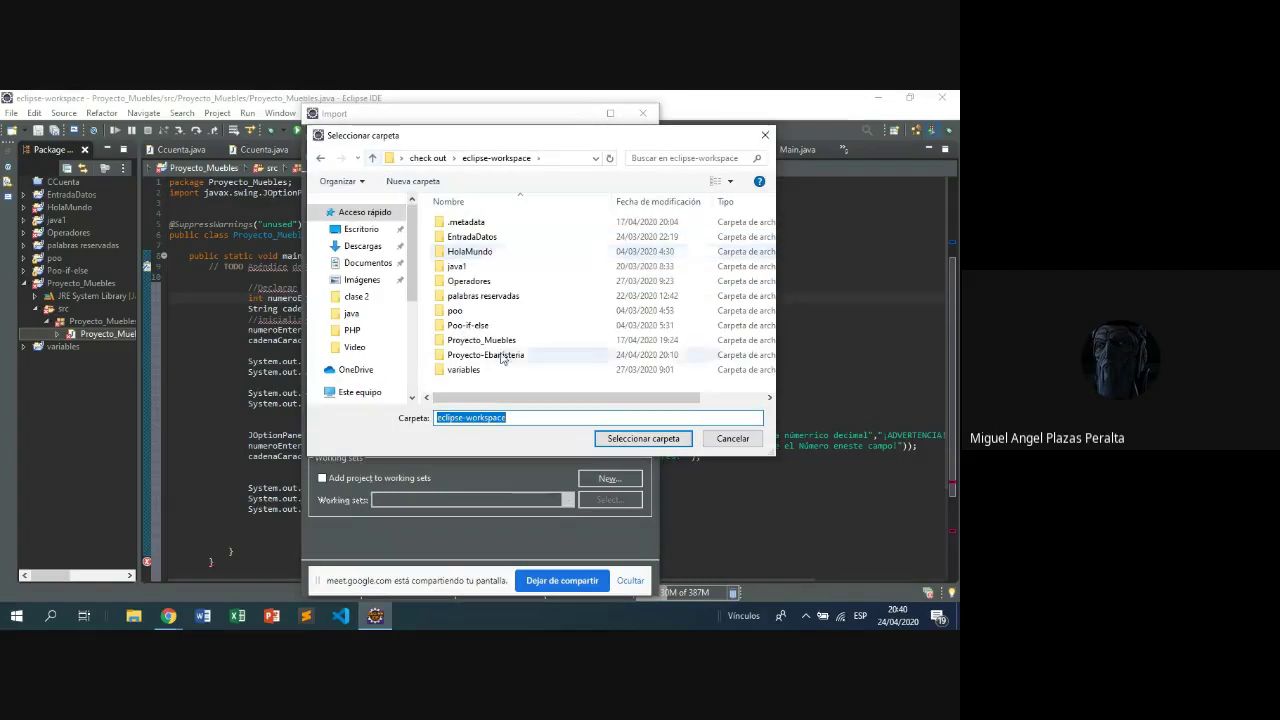
click(502, 358)
click(597, 433)
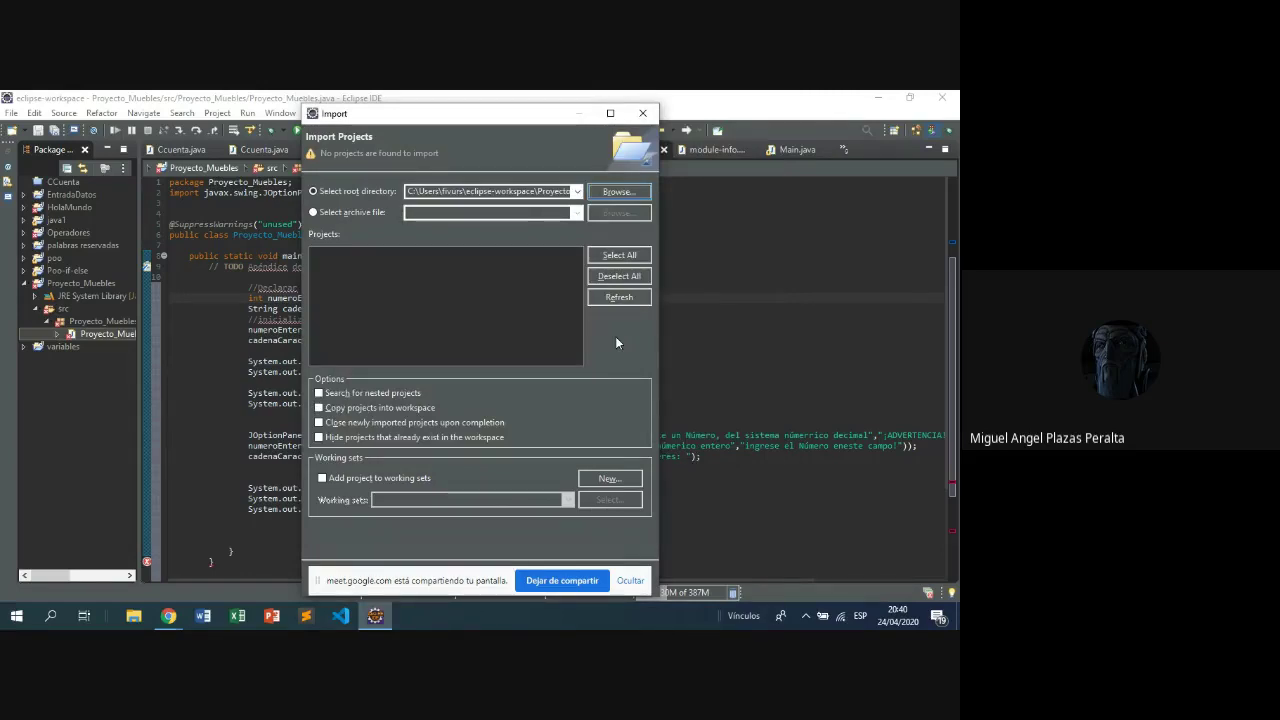
Refresh the list of projects to import and enable copying projects into the workspace.
click(614, 256)
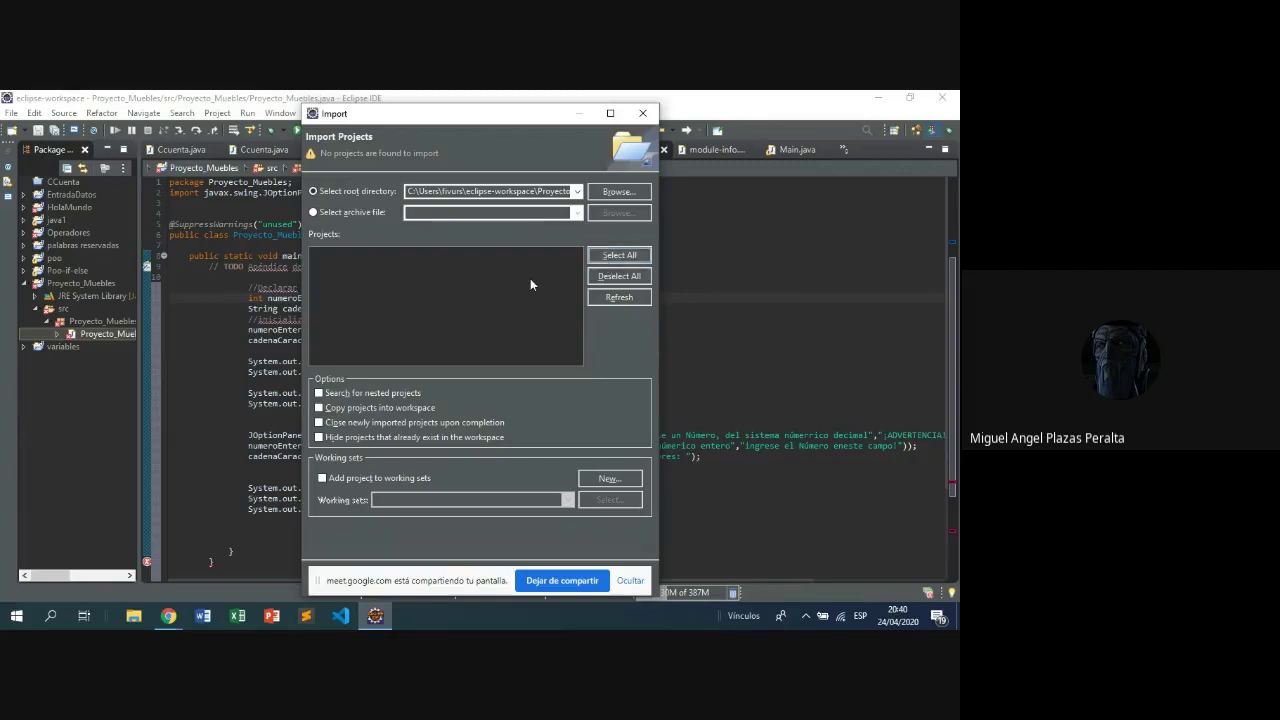
click(615, 297)
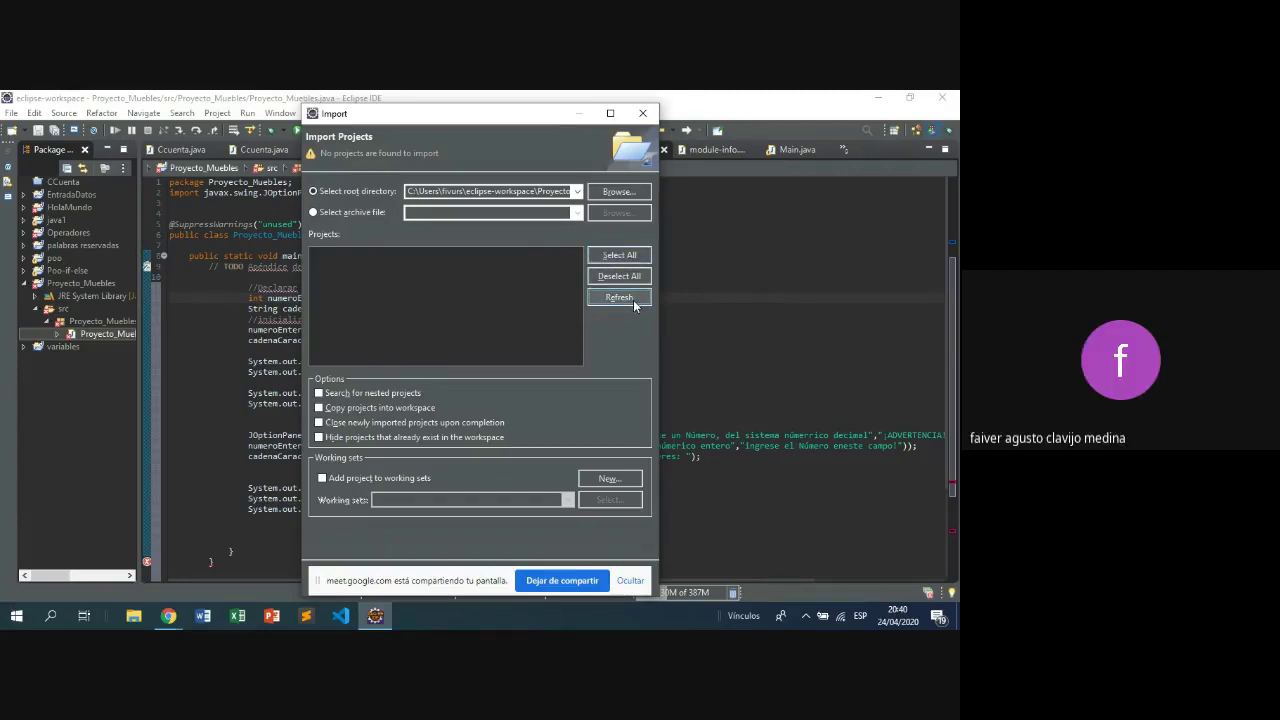
click(633, 300)
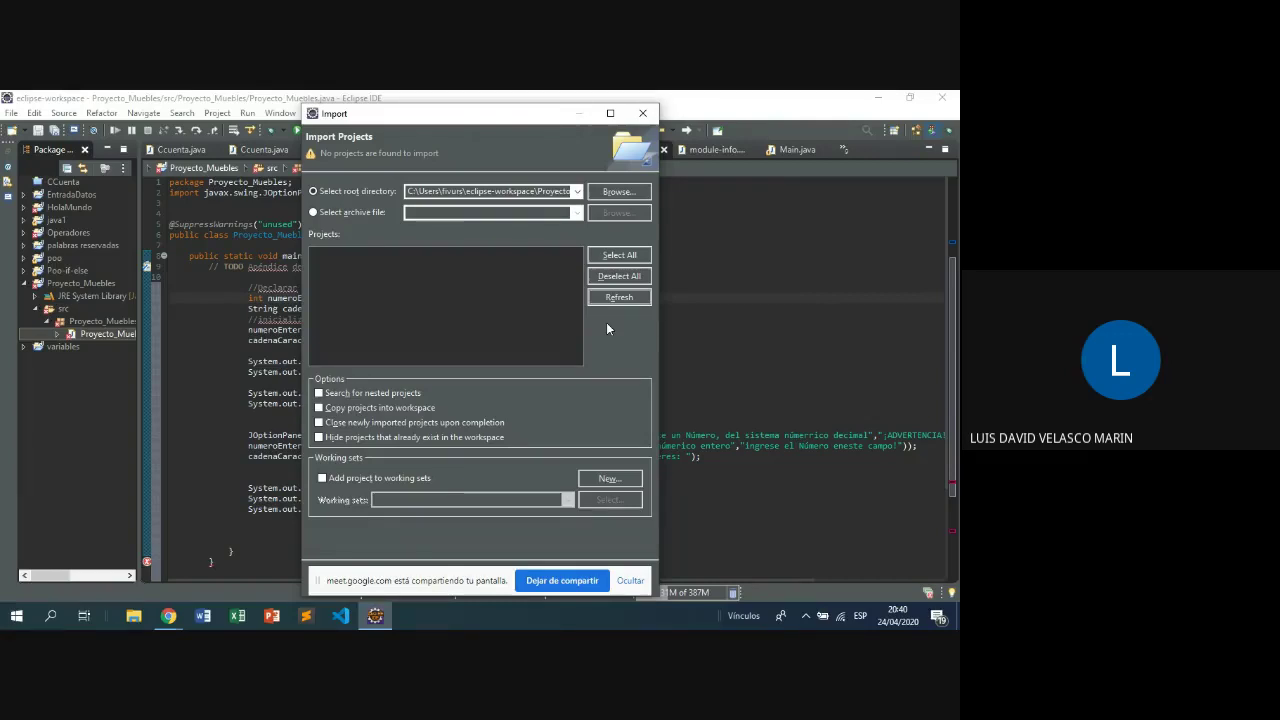
click(320, 408)
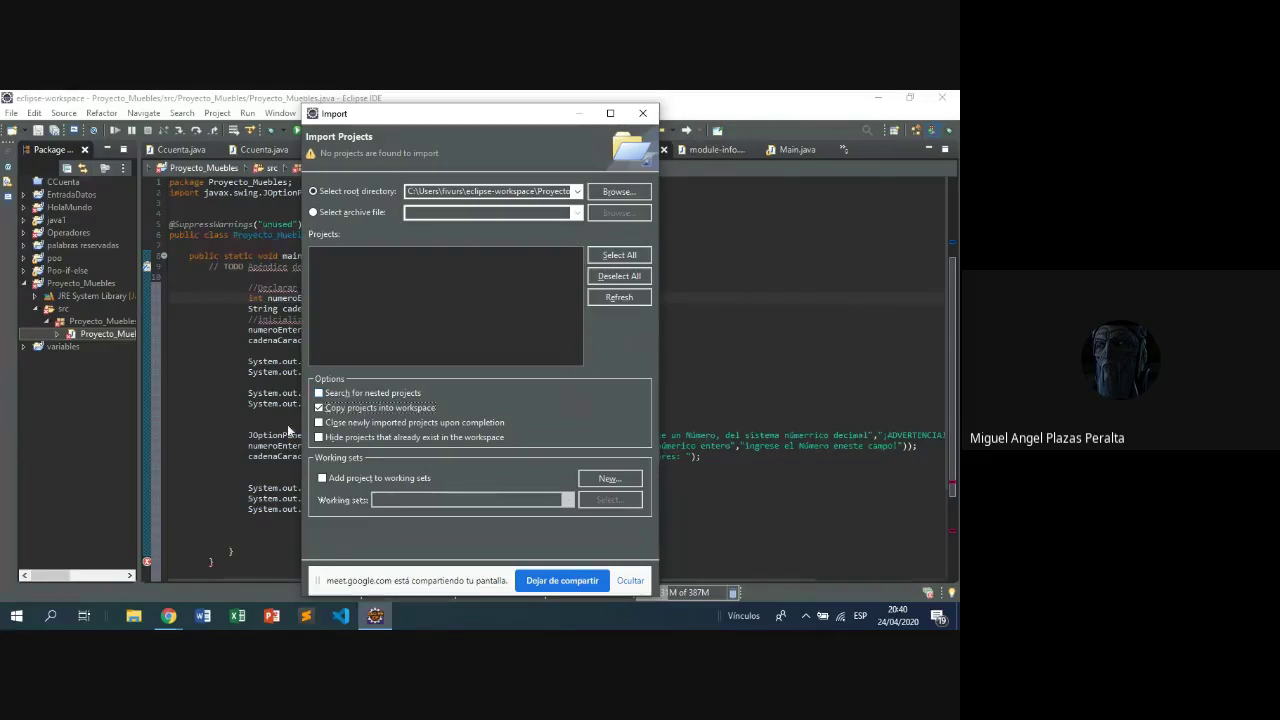
Turn off copying projects into the workspace and close the import dialog.
click(319, 408)
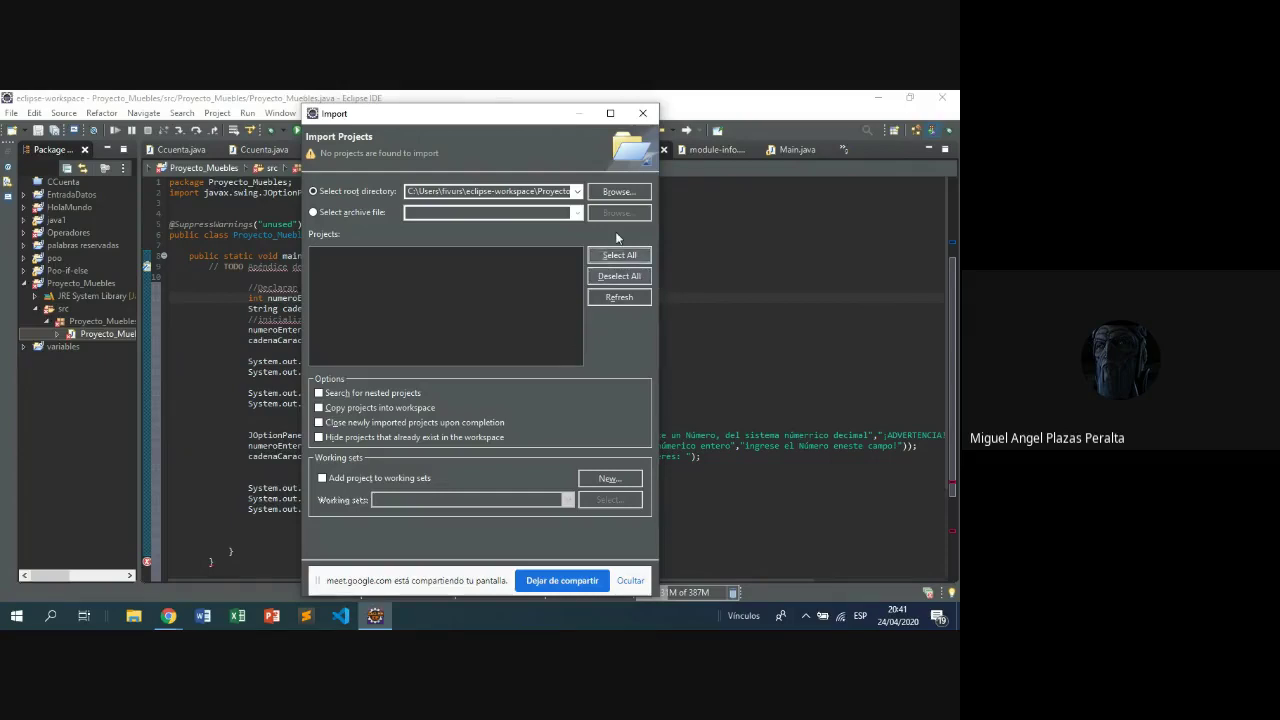
click(645, 115)
Switch to File Explorer and open the eclipse-workspace folder inside the user's profile folder on drive C:.
key(super+d)
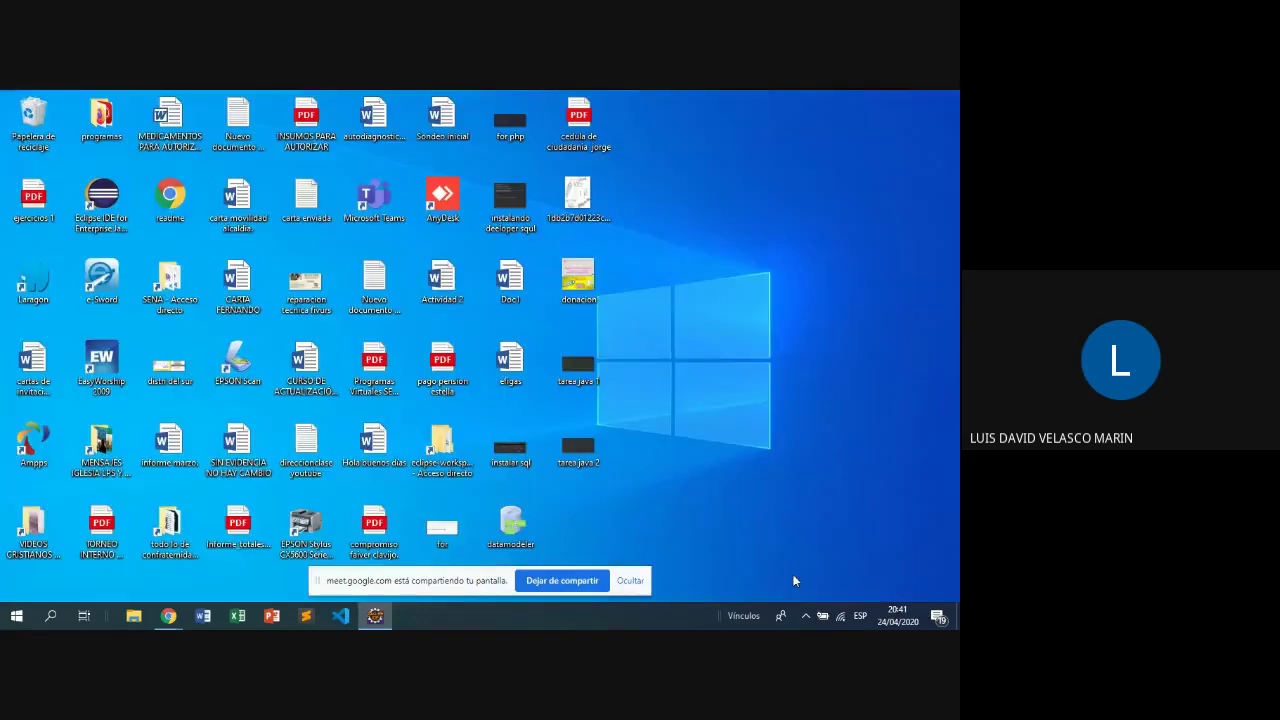
click(136, 617)
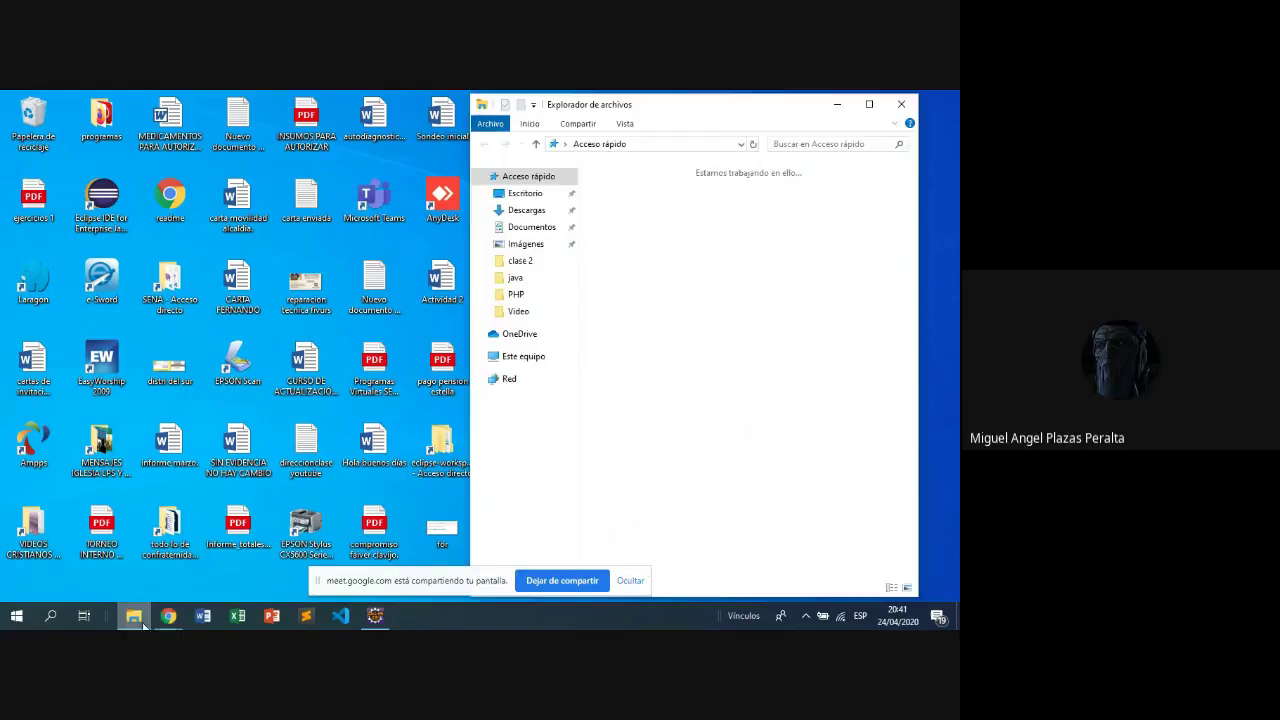
click(548, 358)
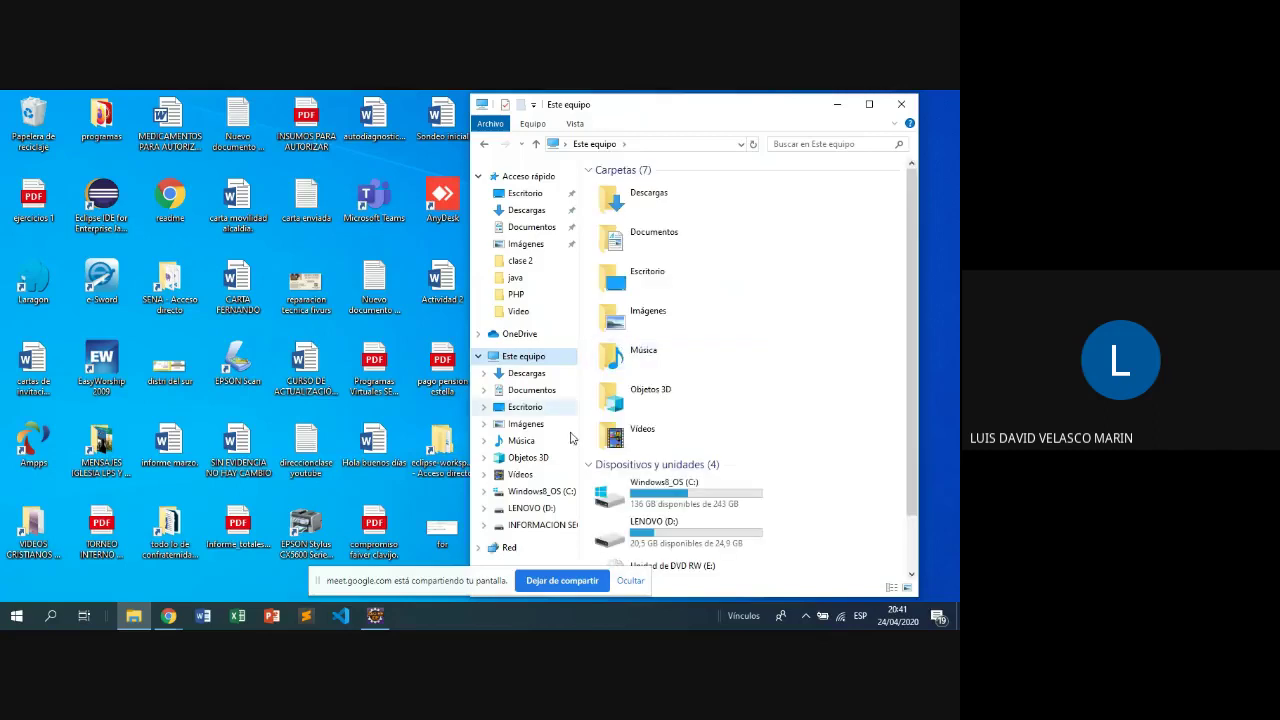
double_click(650, 492)
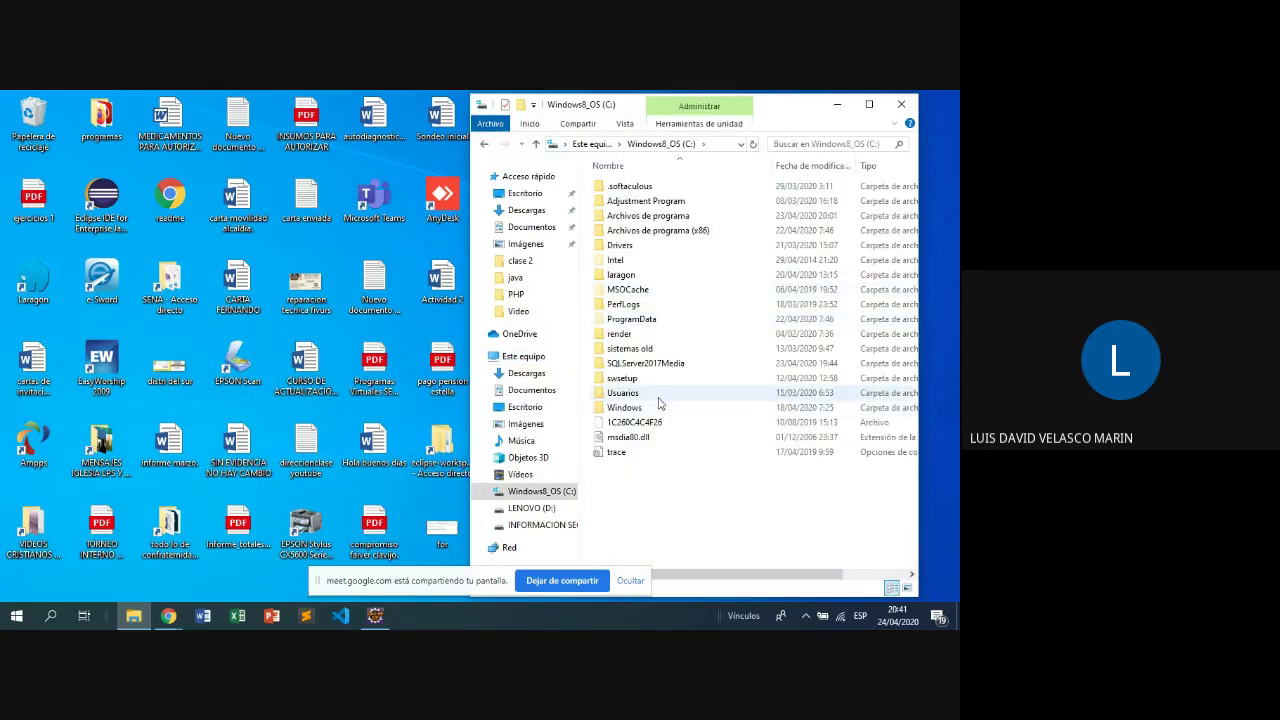
click(658, 395)
double_click(658, 396)
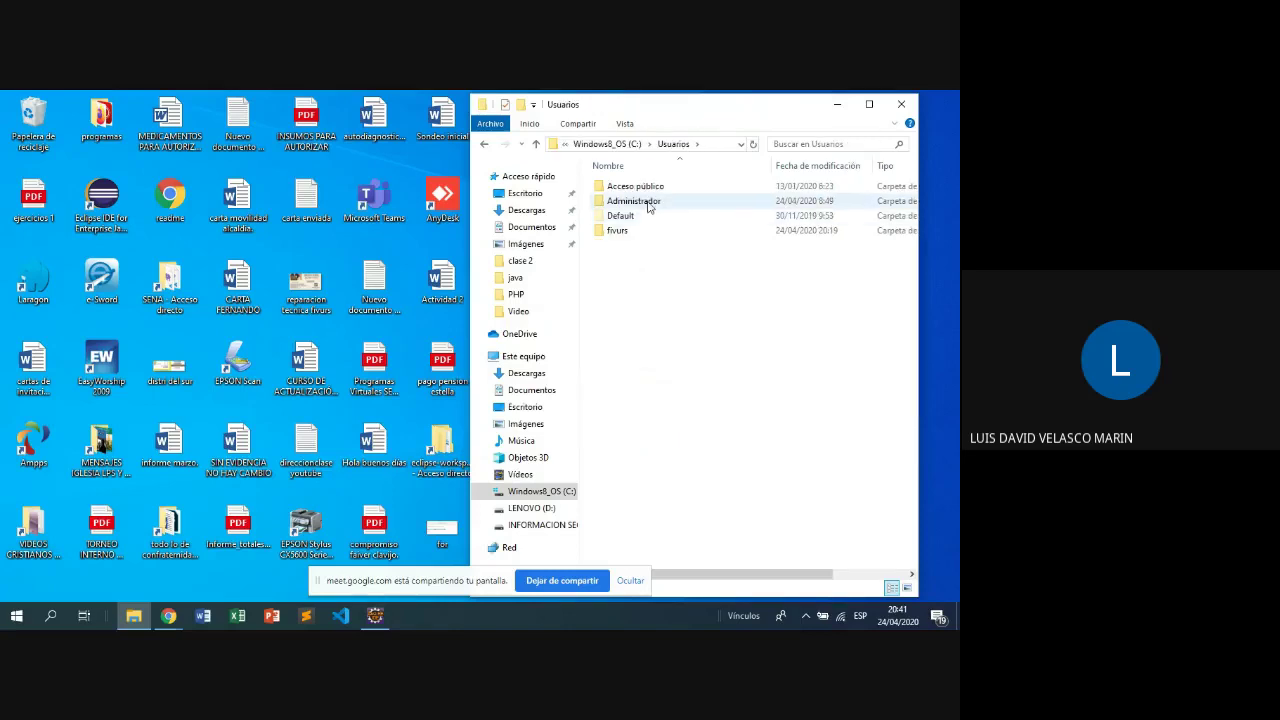
double_click(617, 231)
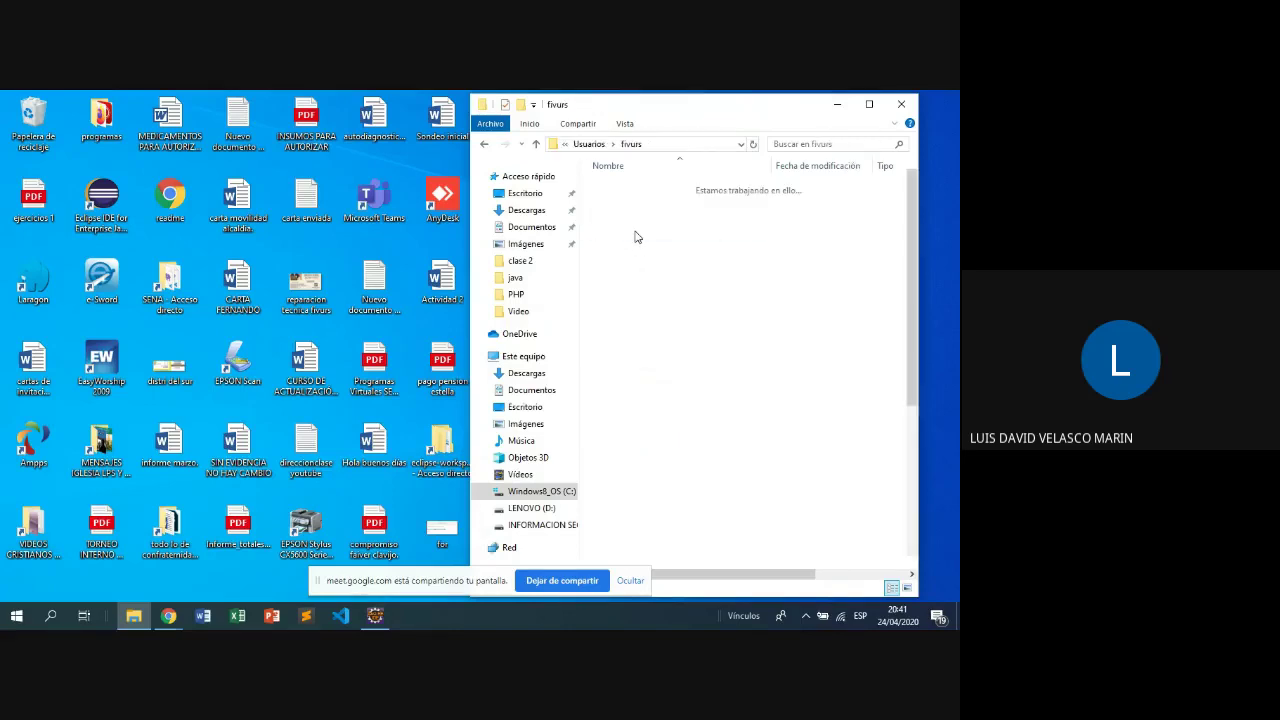
scroll(704, 430, down, 3)
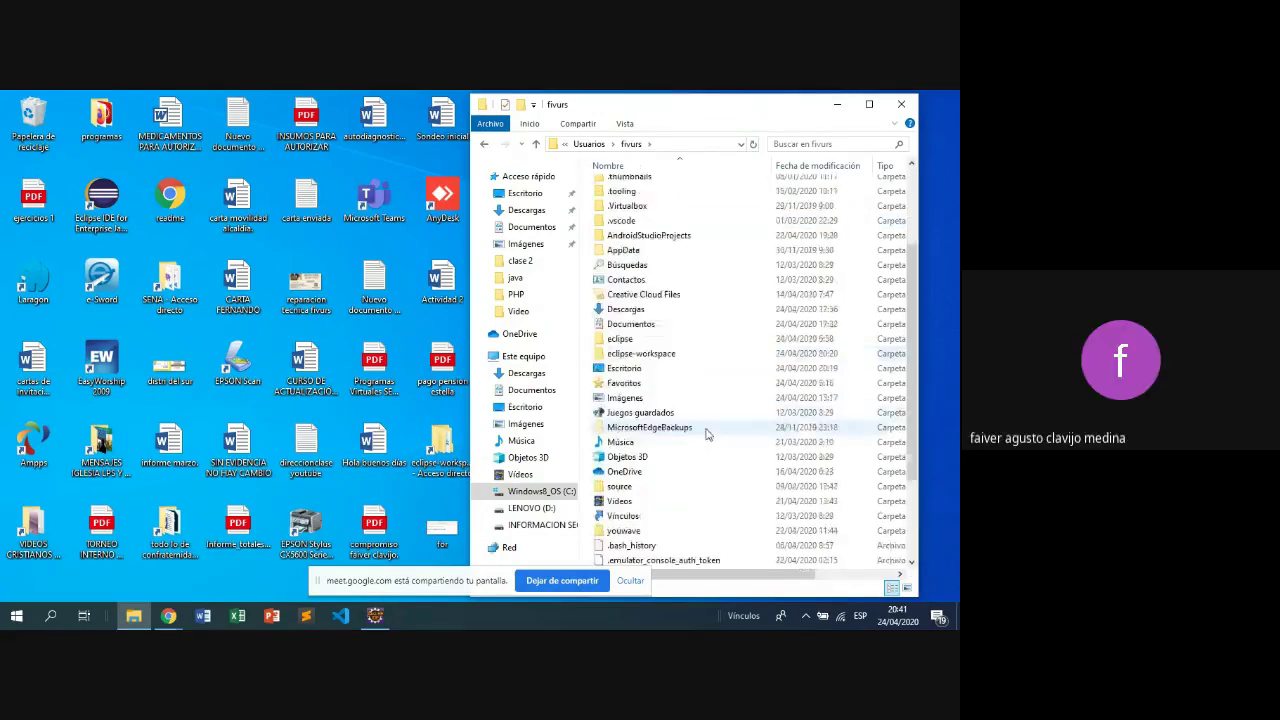
click(667, 356)
double_click(668, 358)
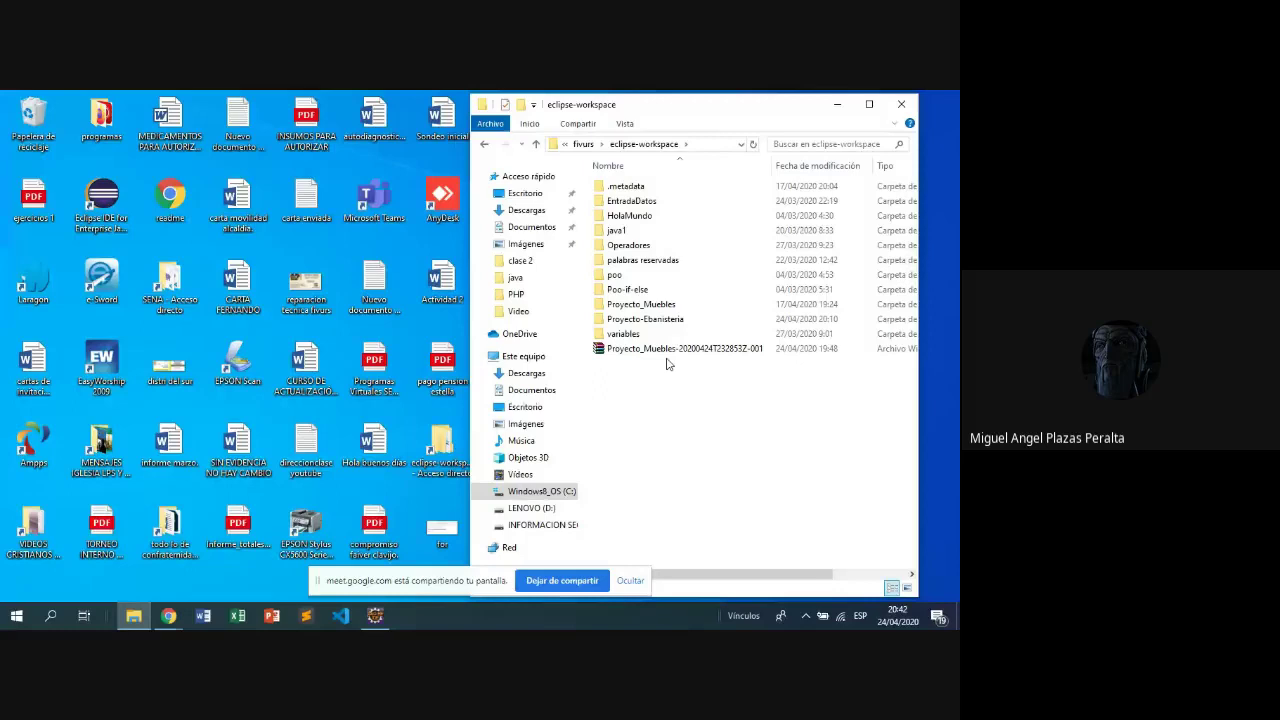
Examine the contents of Proyecto-Ebanisteria, including its src and Proyecto_Muebles folders, and return to eclipse-workspace.
click(630, 318)
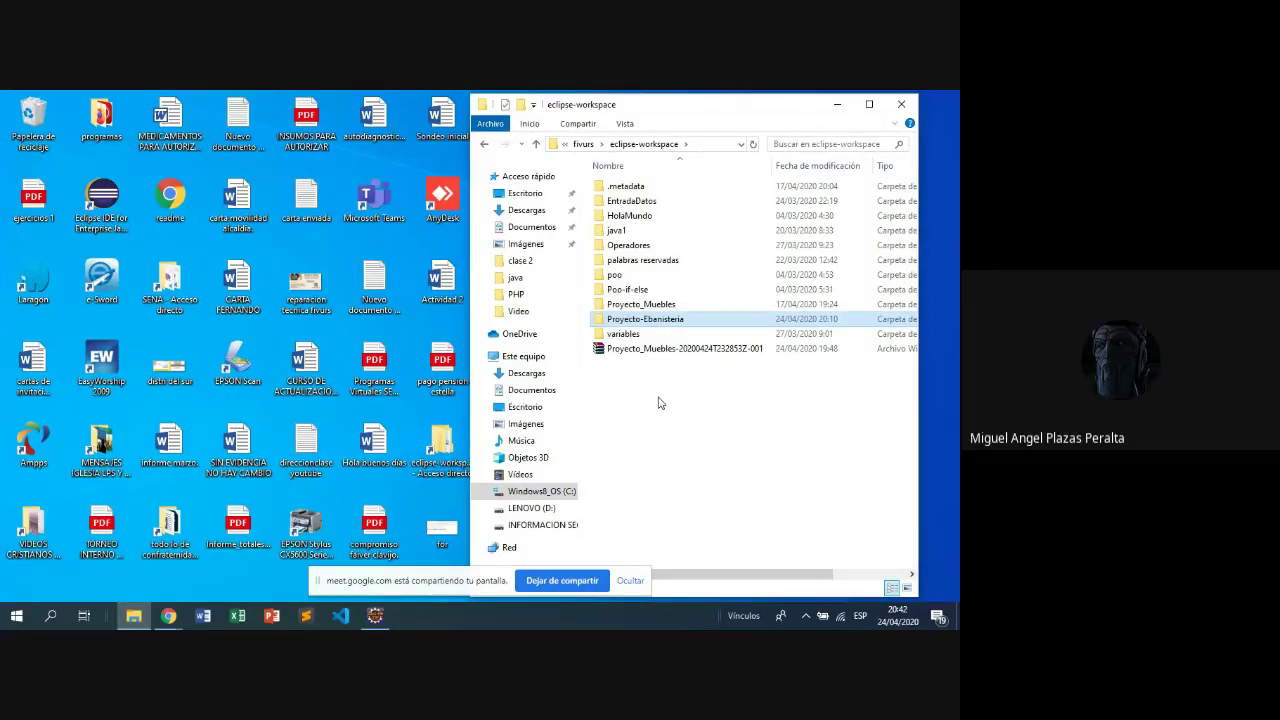
double_click(716, 326)
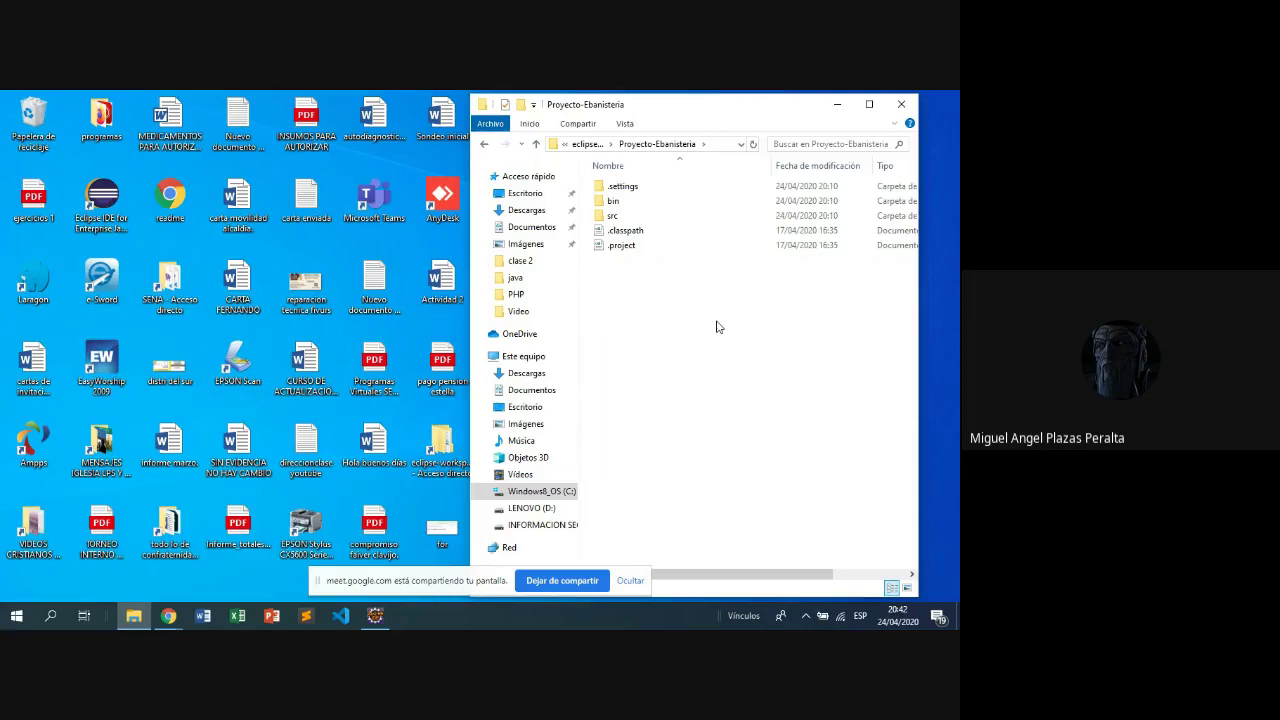
double_click(643, 220)
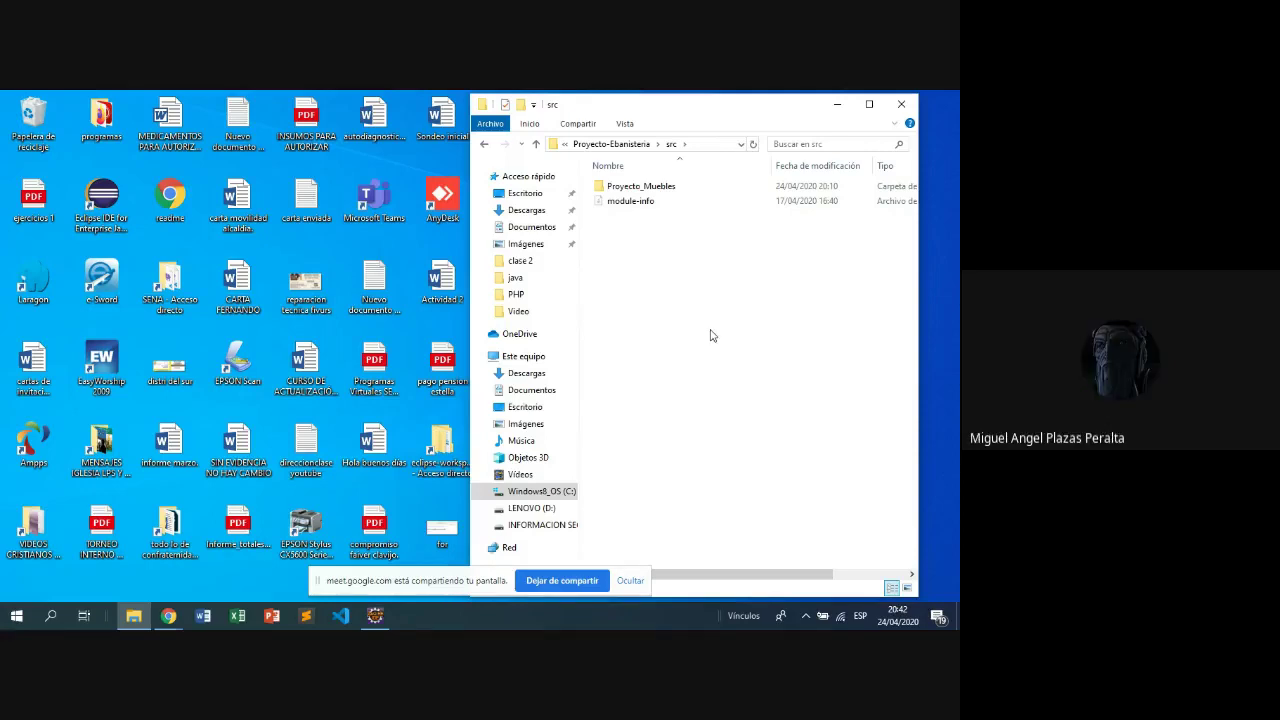
click(694, 200)
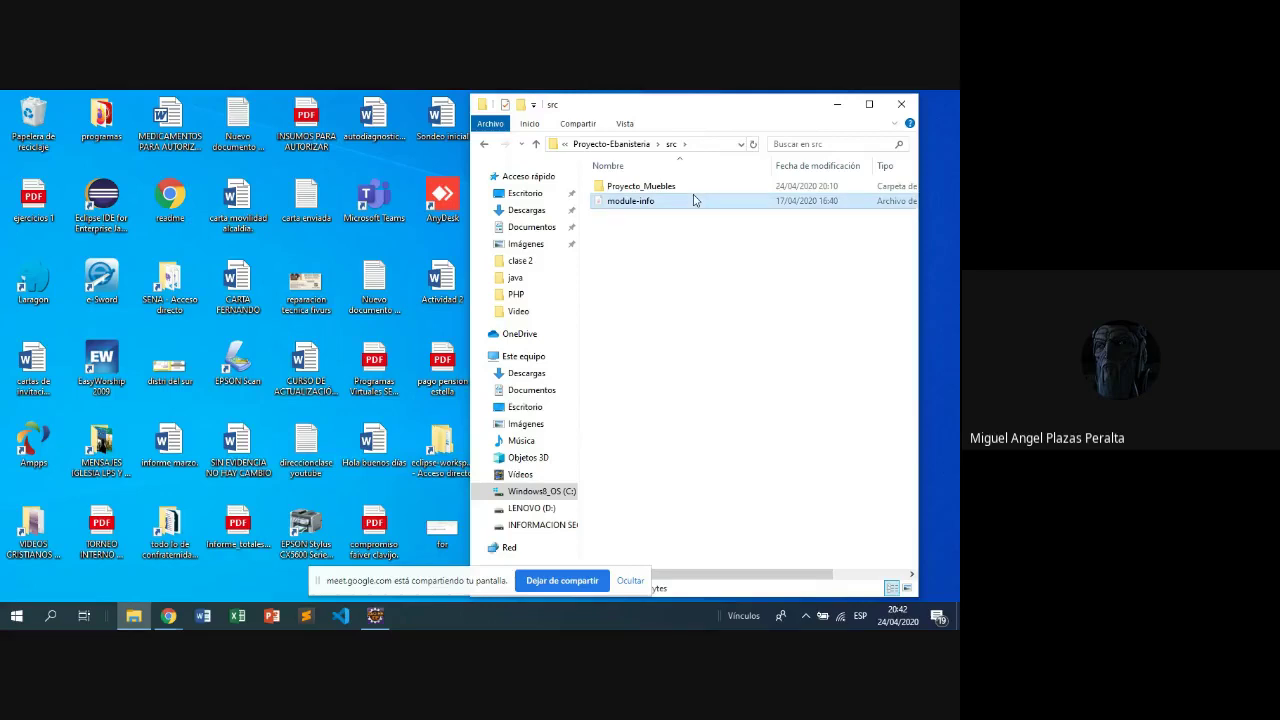
click(537, 144)
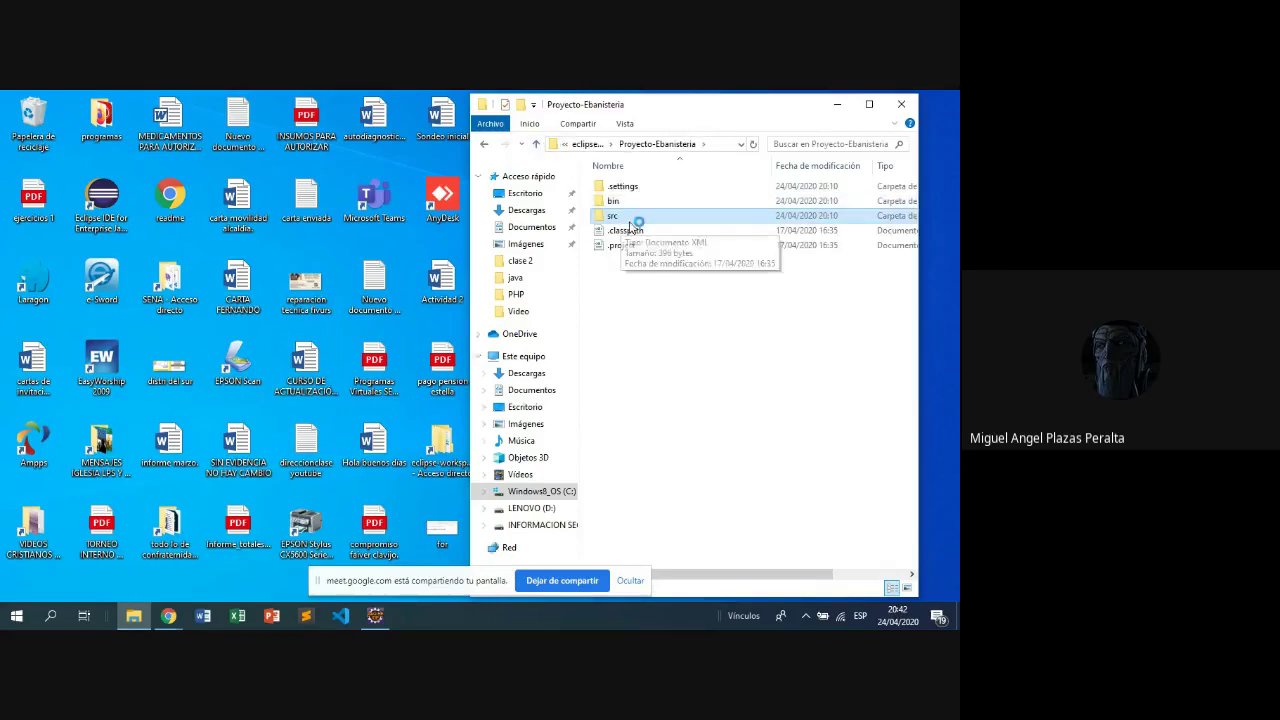
double_click(633, 217)
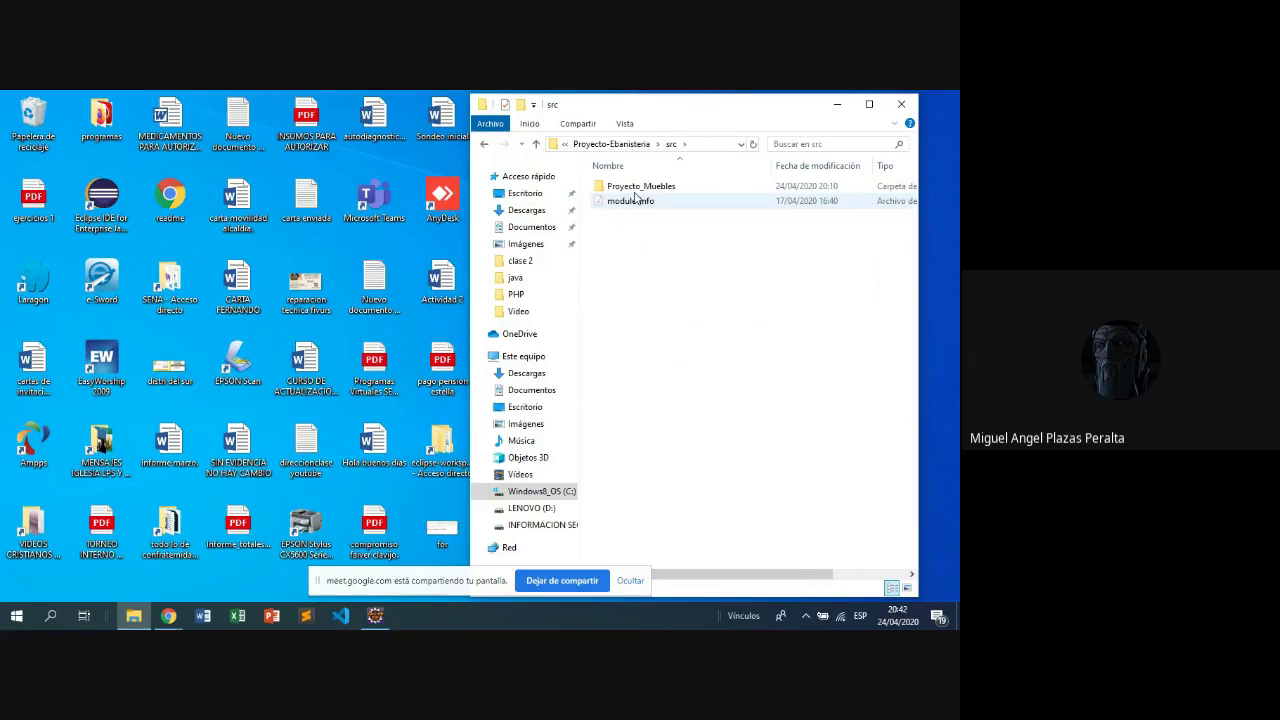
double_click(636, 189)
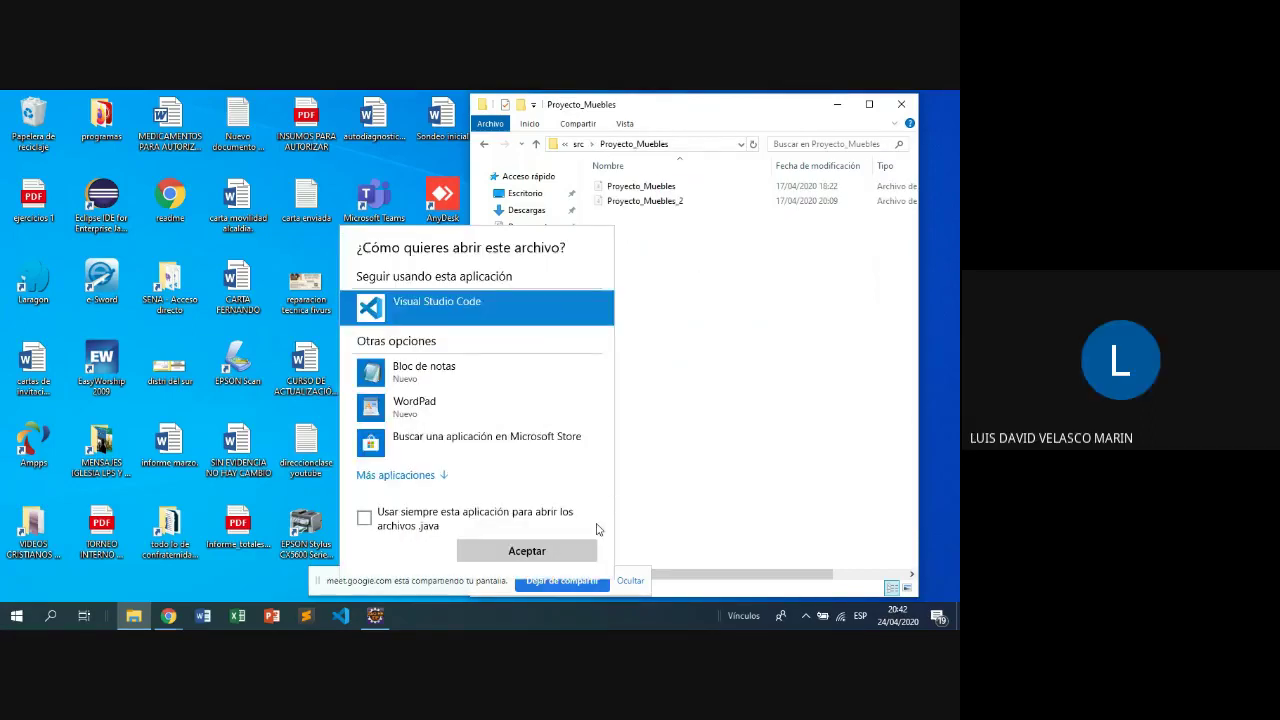
click(669, 289)
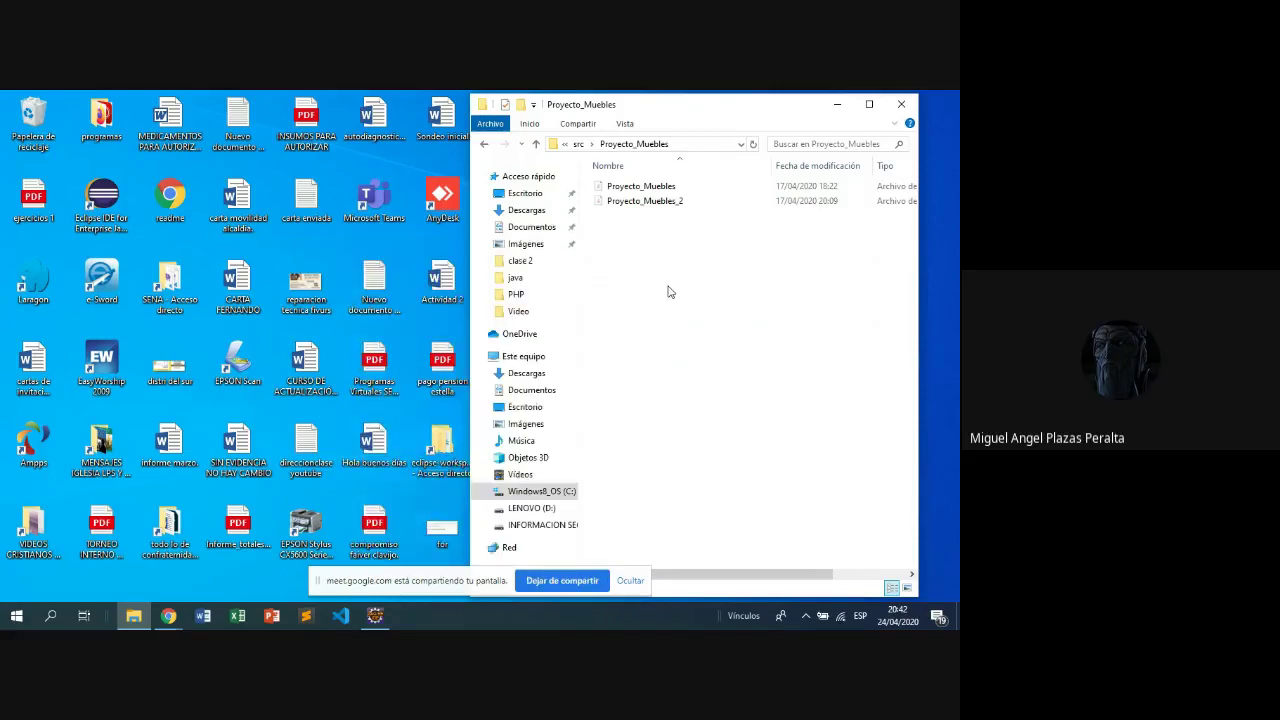
click(536, 144)
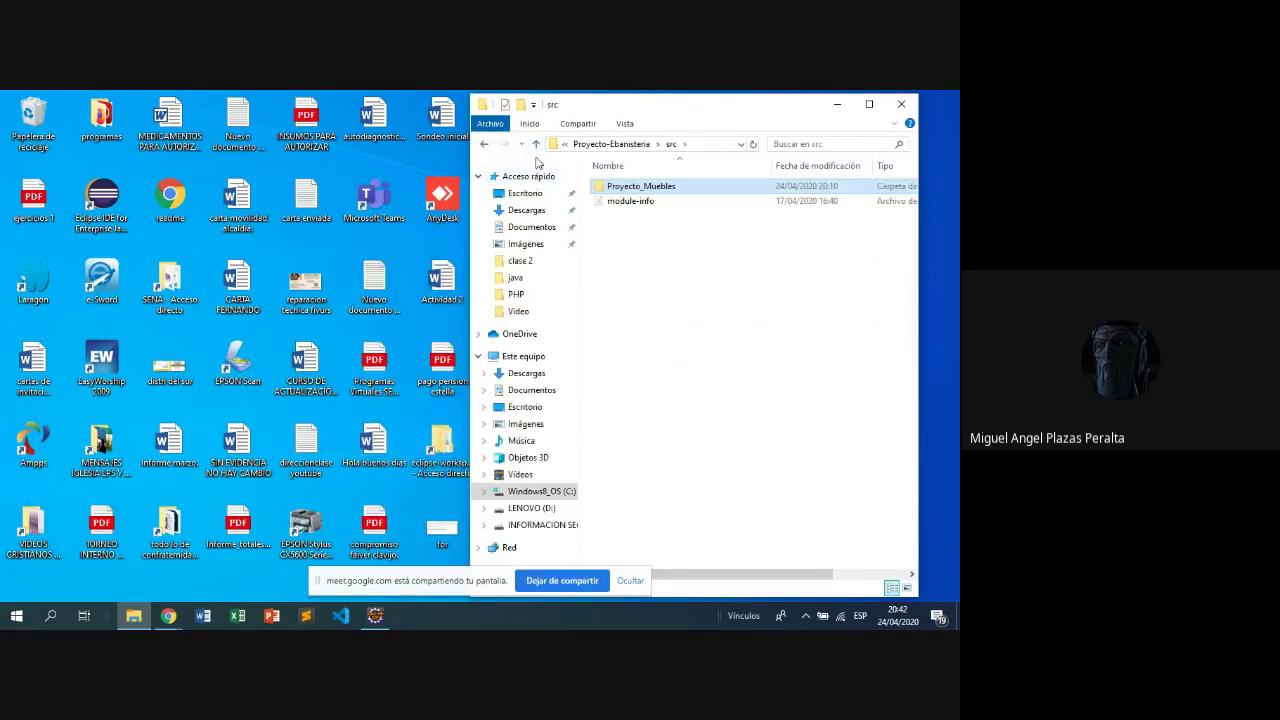
click(536, 144)
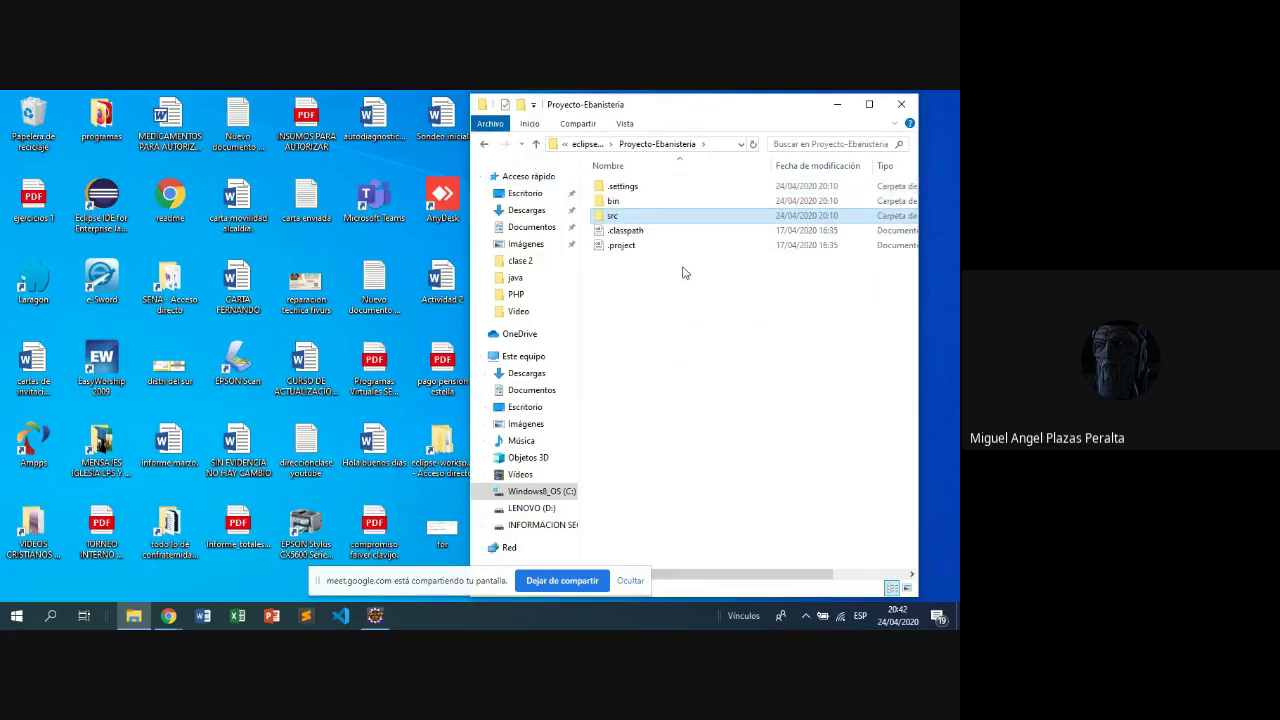
click(537, 145)
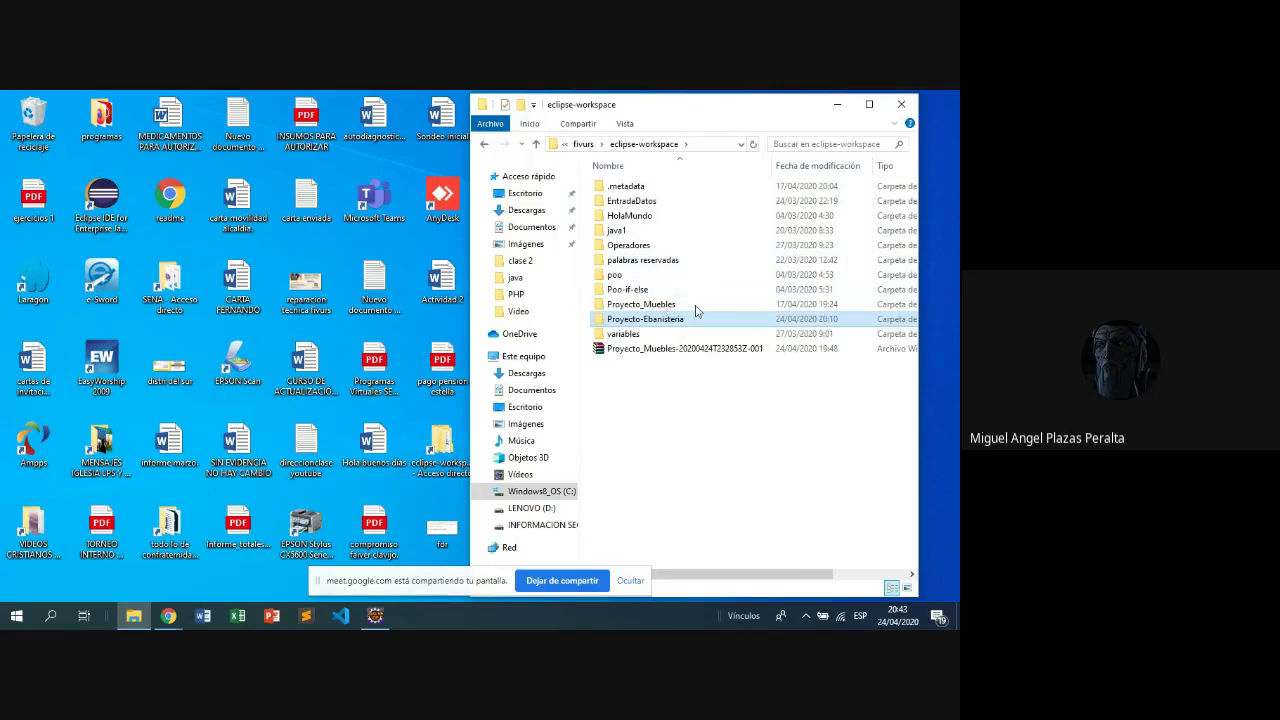
Create a new folder in eclipse-workspace and start naming it with the word Proyecto.
key(ctrl+shift+n)
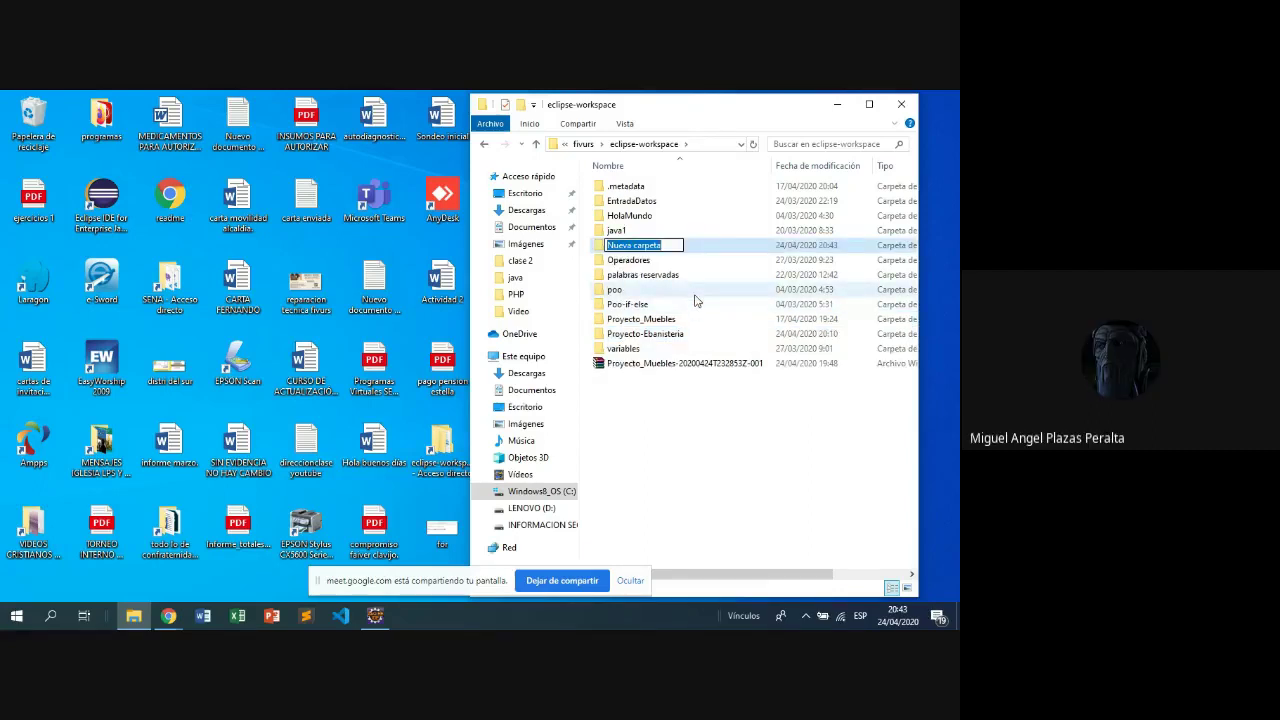
text(prouye)
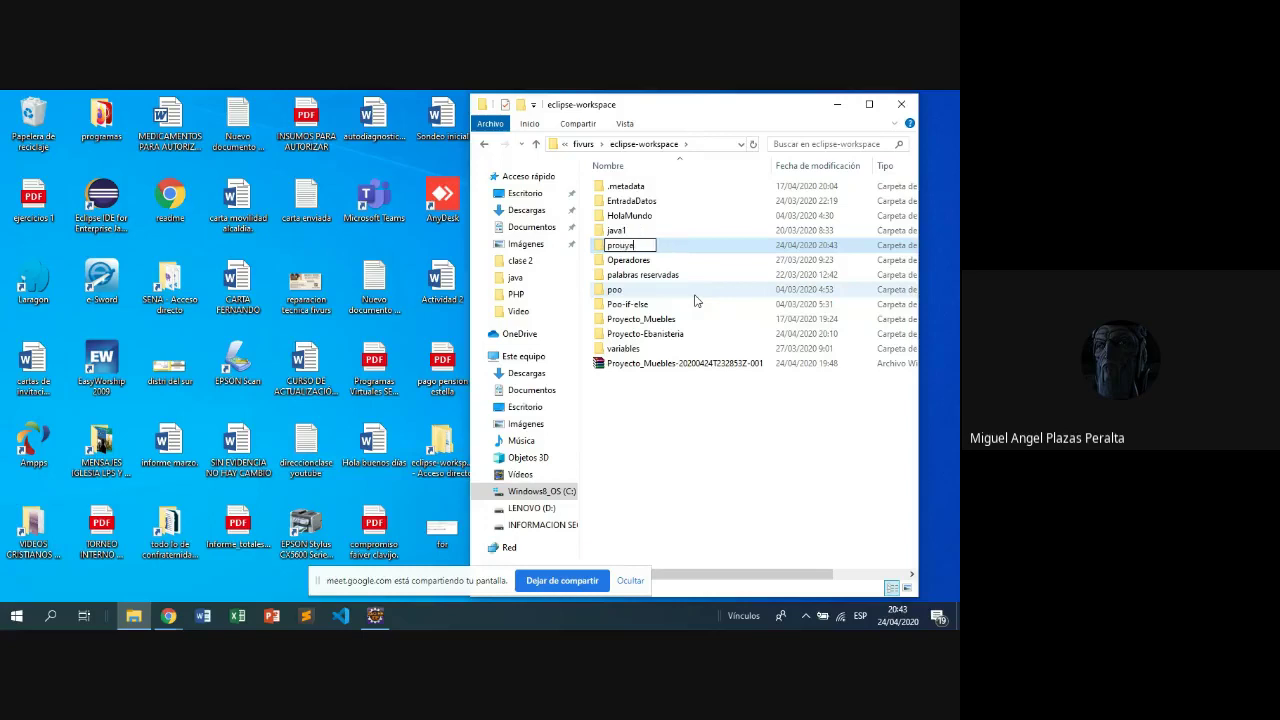
key(BackSpace)
text(yec)
key(BackSpace)
key(BackSpace)
key(BackSpace)
key(BackSpace)
key(BackSpace)
key(BackSpace)
text(Proyecto de p)
key(BackSpace)
key(BackSpace)
key(BackSpace)
key(BackSpace)
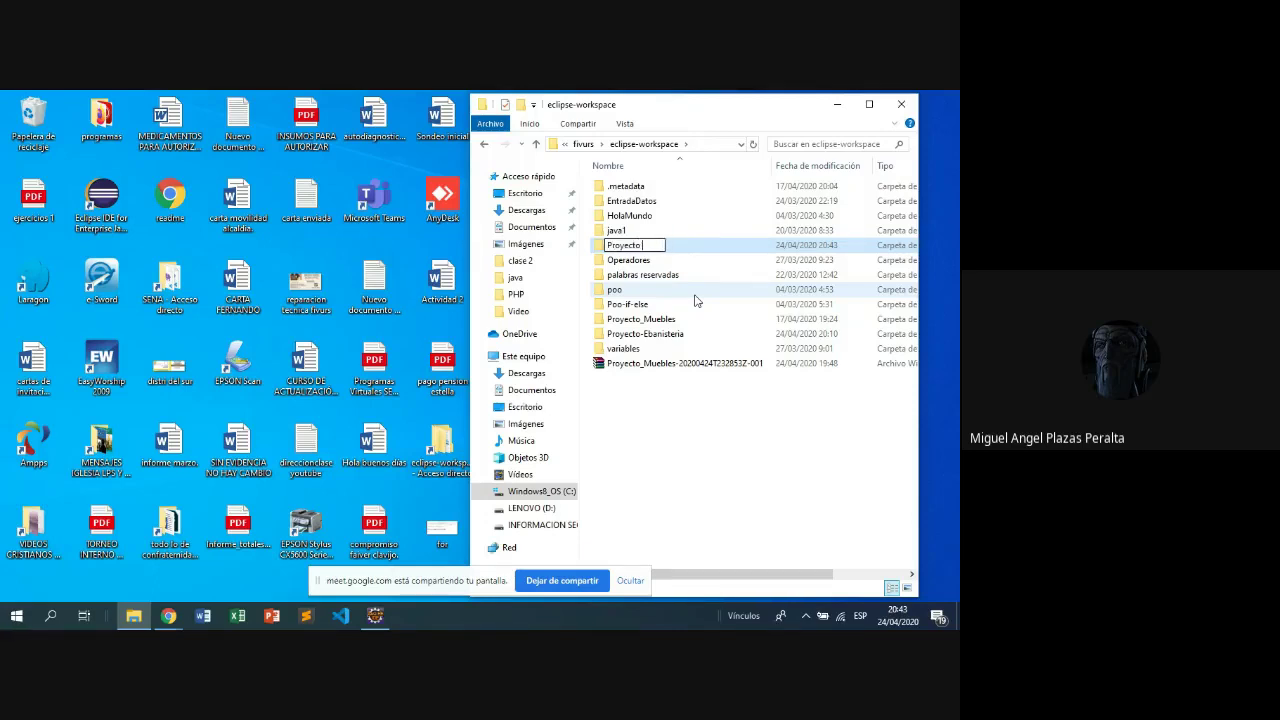
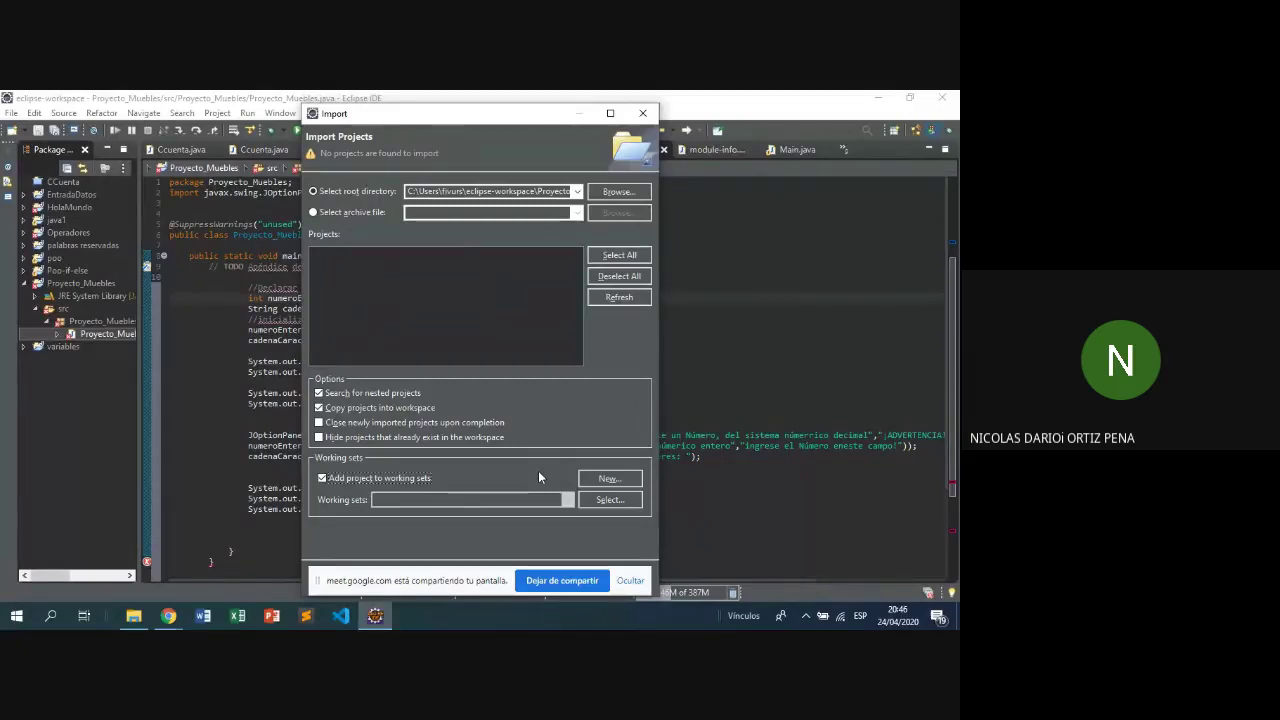
Check the Proyecto_Madera folder and its location in File Explorer, and close the file window.
click(132, 618)
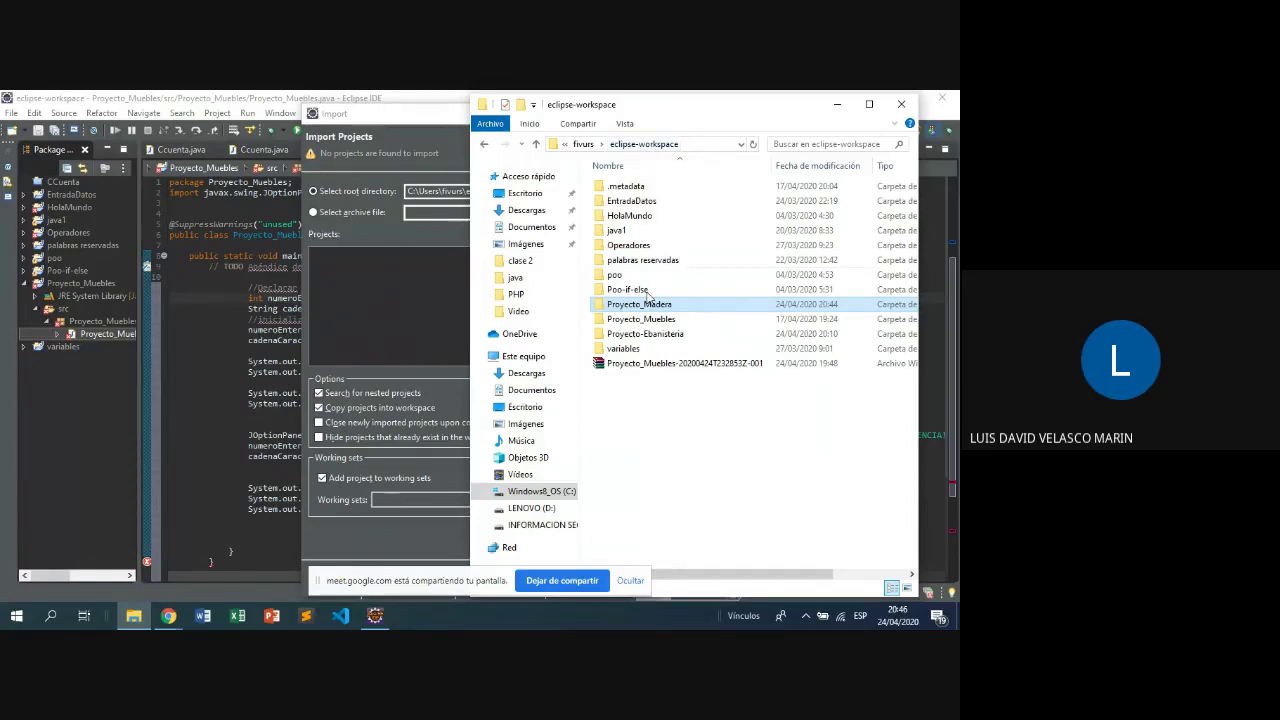
click(677, 304)
click(743, 312)
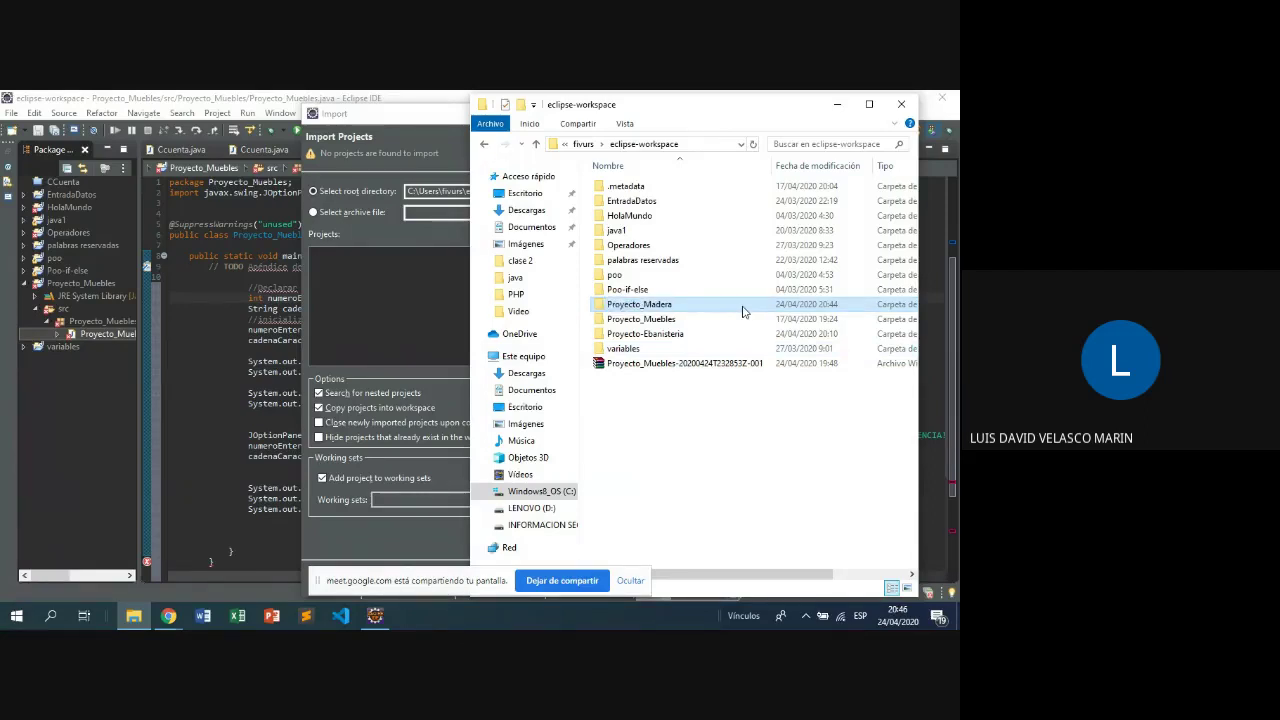
click(537, 145)
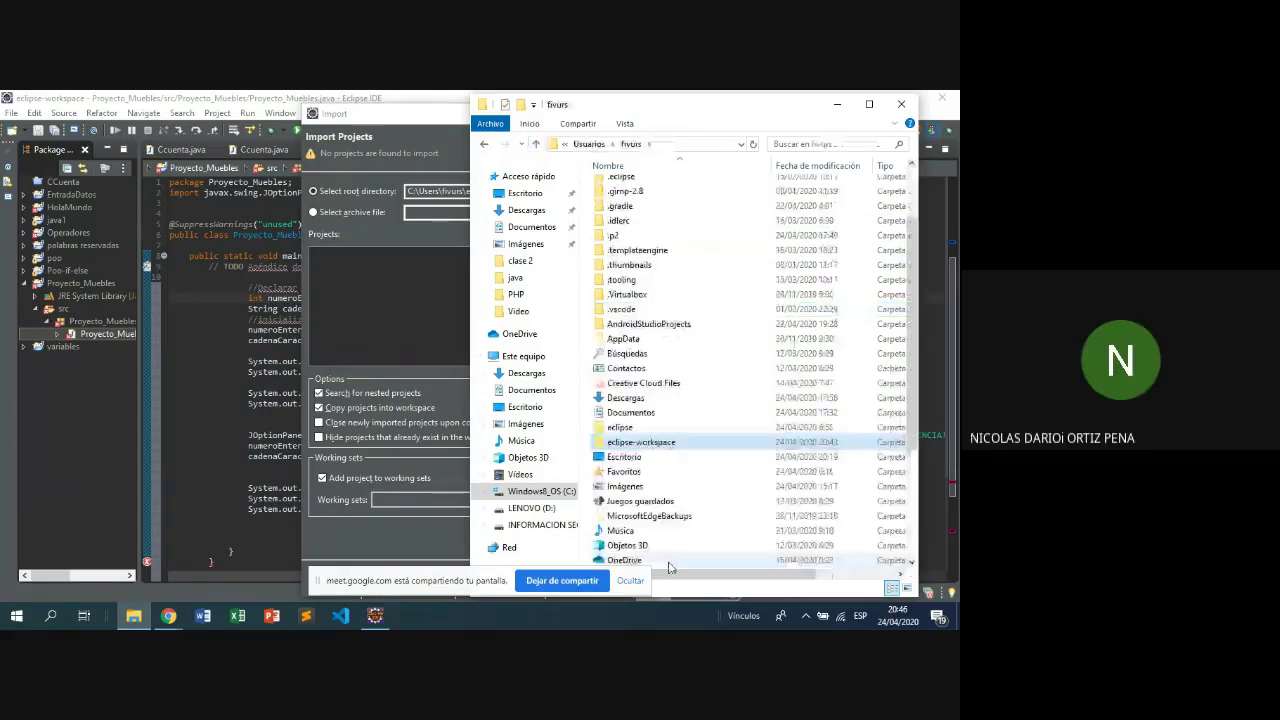
scroll(669, 560, down, 4)
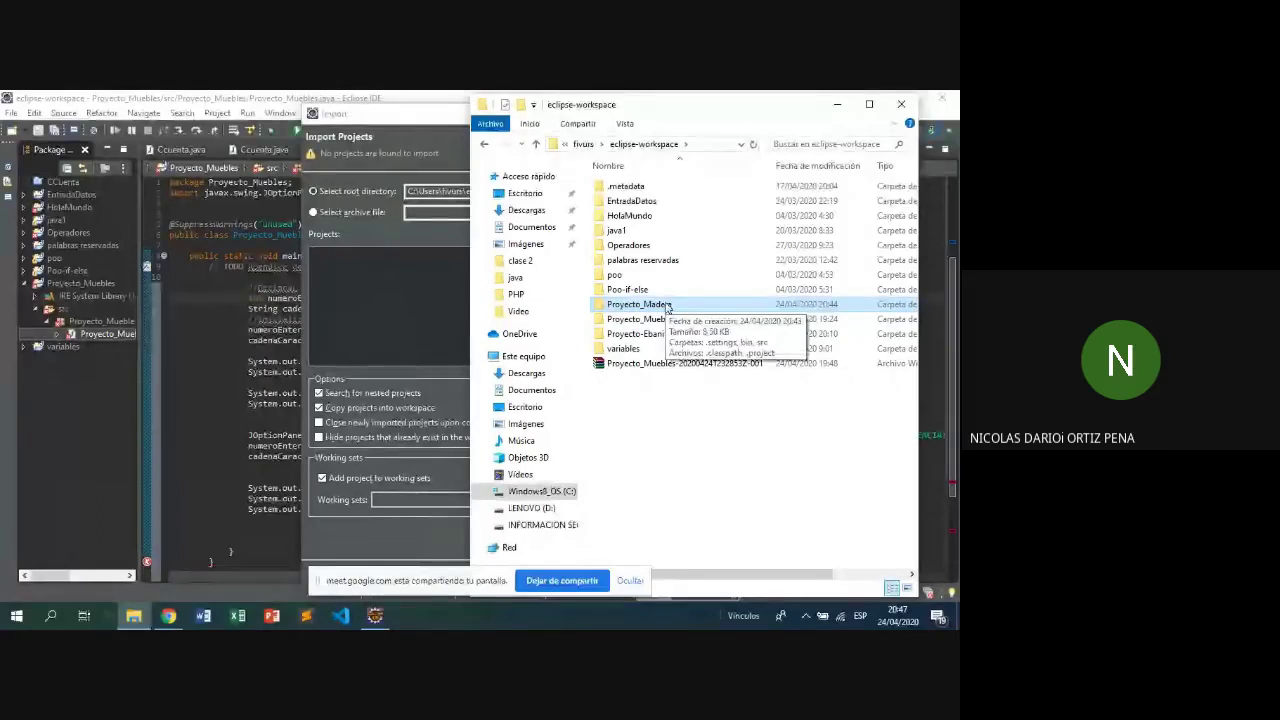
click(898, 104)
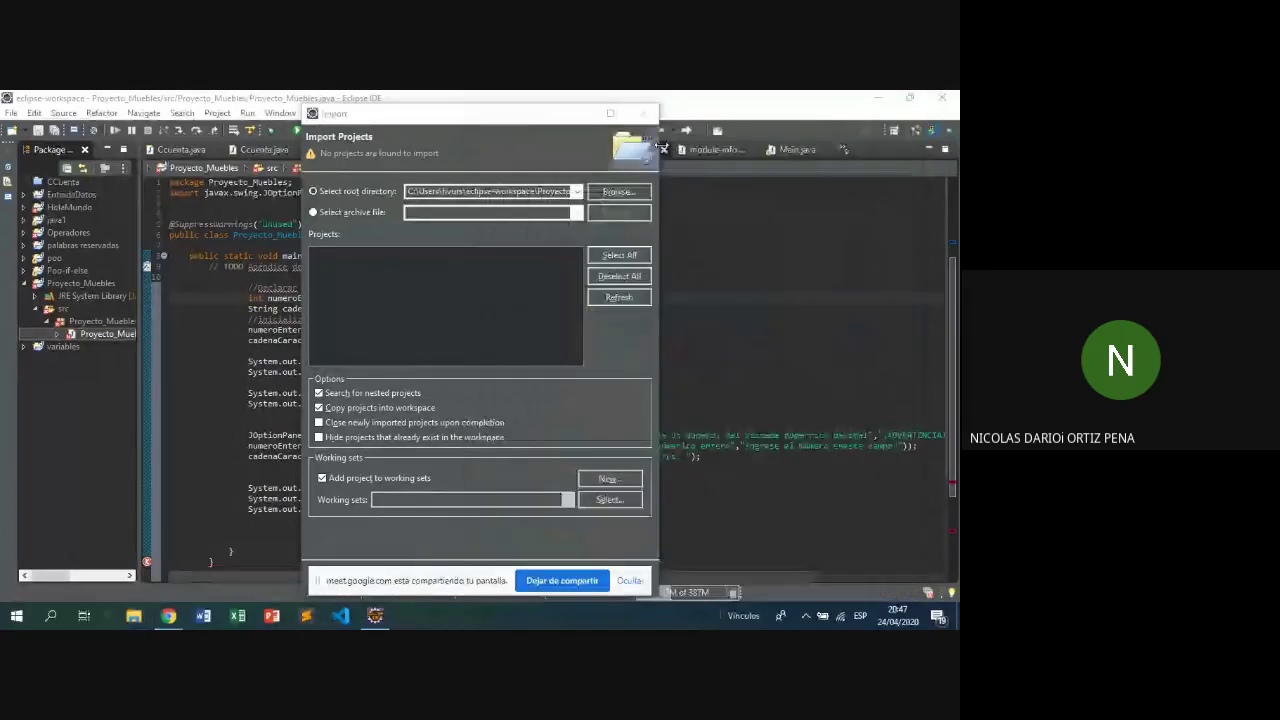
Restart the import with Existing Projects into Workspace and set the root directory to the Proyecto_Madera folder in eclipse-workspace.
key(Escape)
click(12, 113)
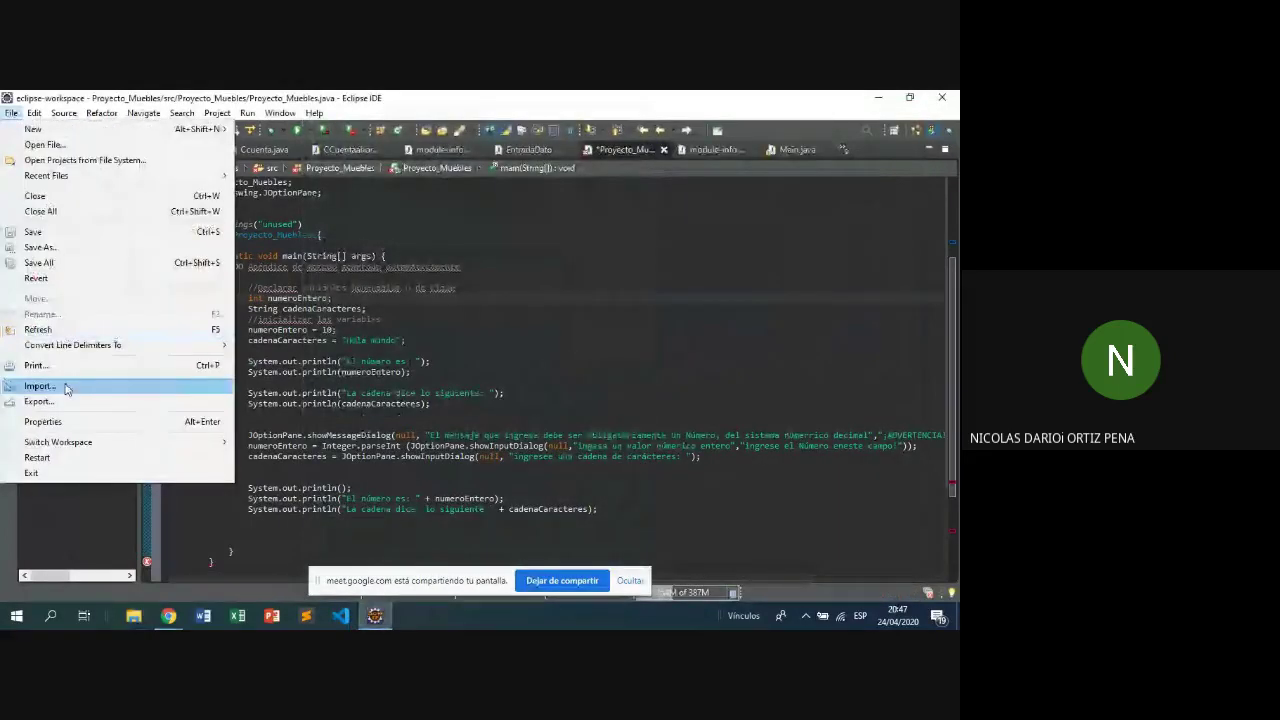
click(65, 390)
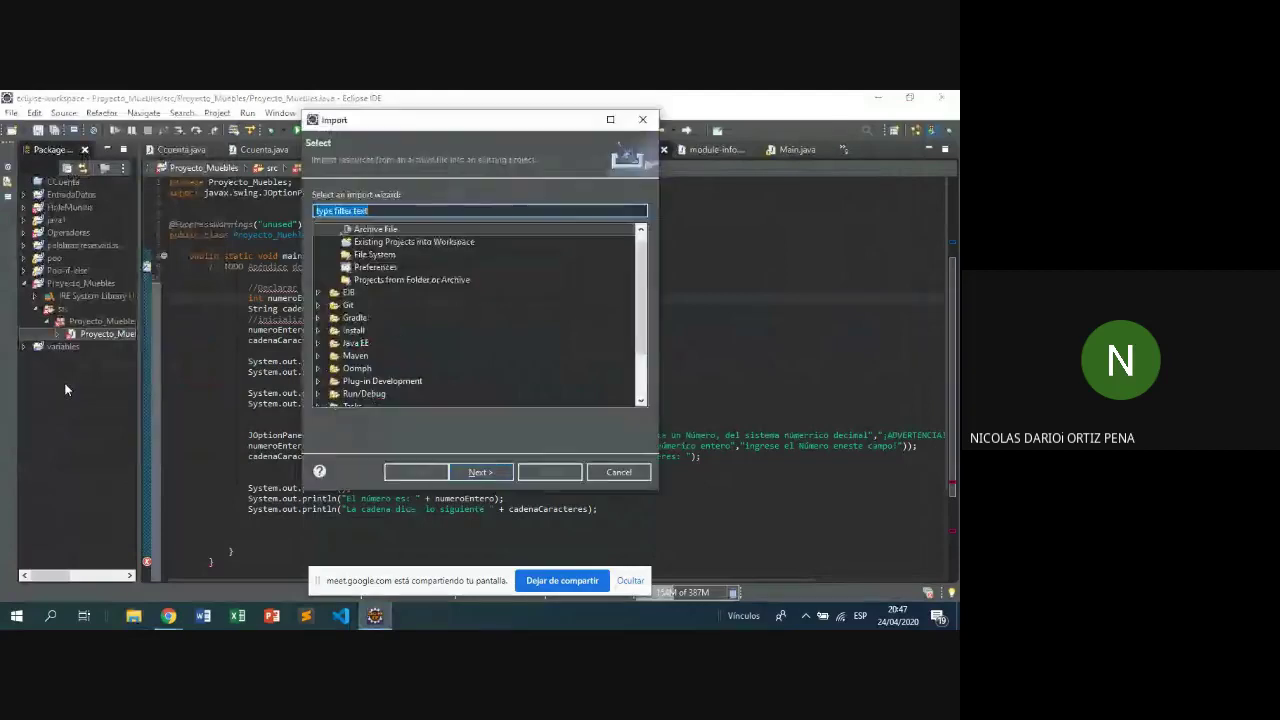
click(426, 242)
click(479, 471)
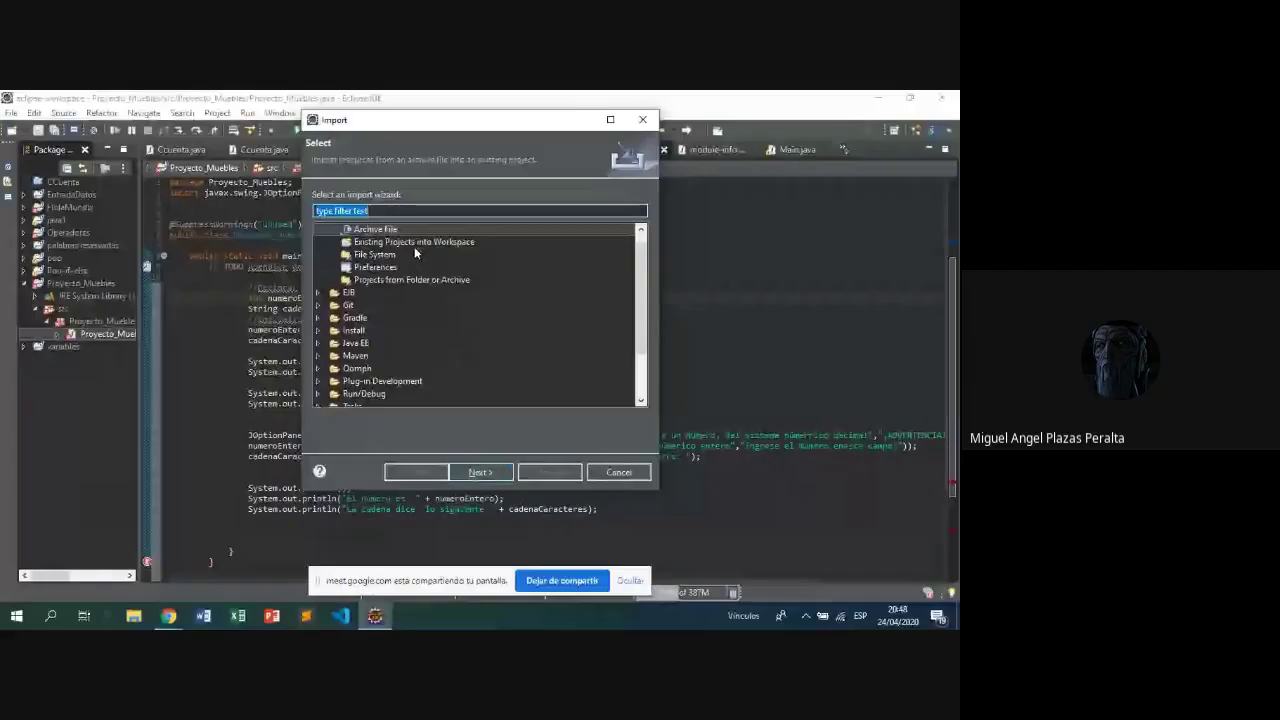
click(474, 473)
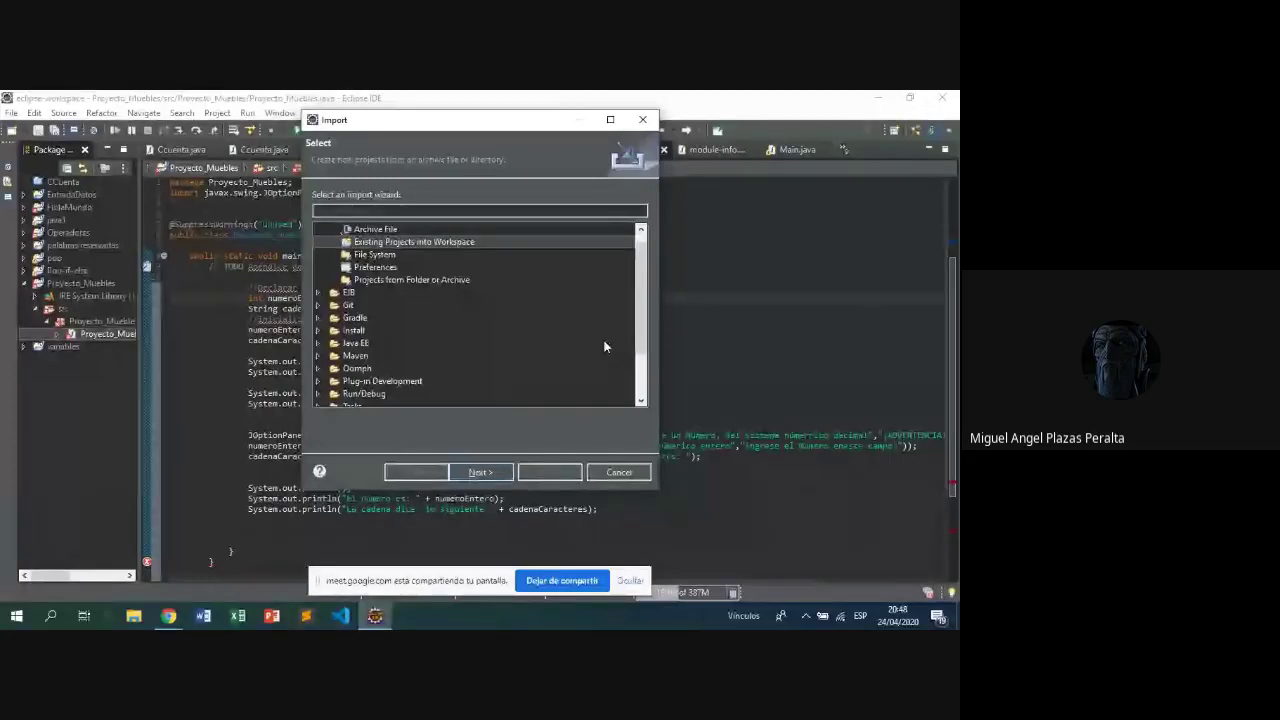
click(480, 472)
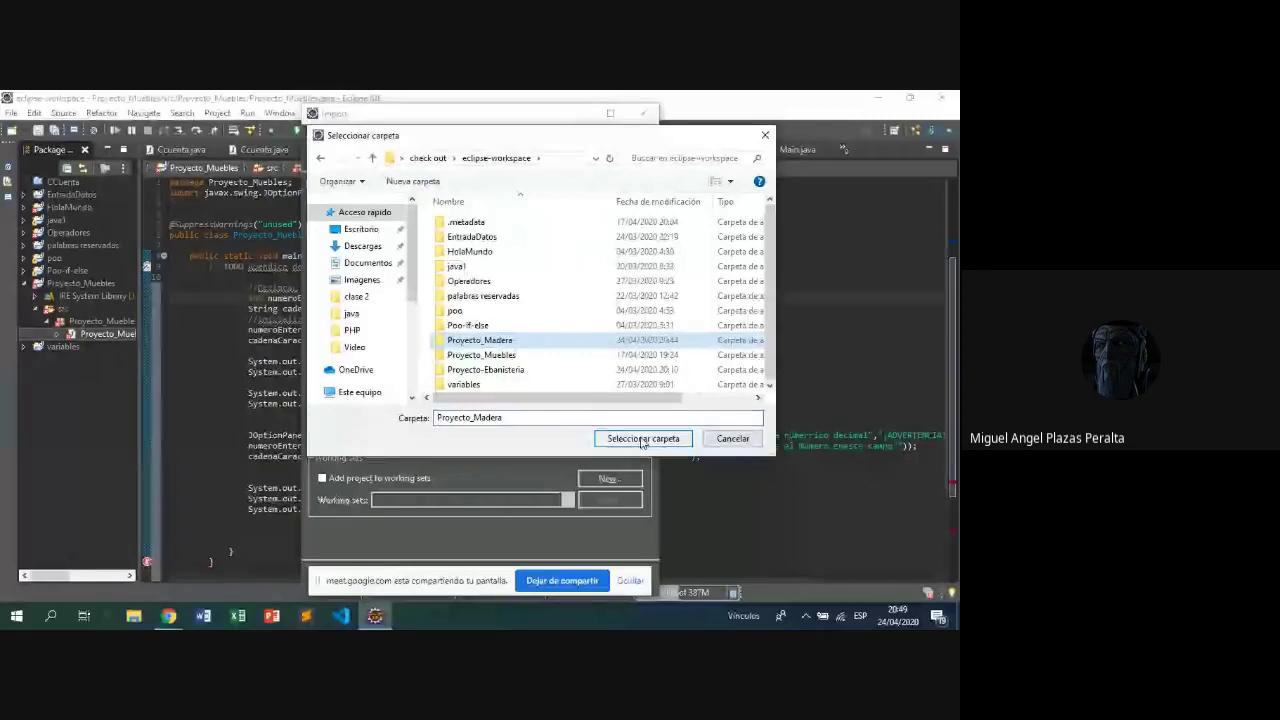
click(642, 439)
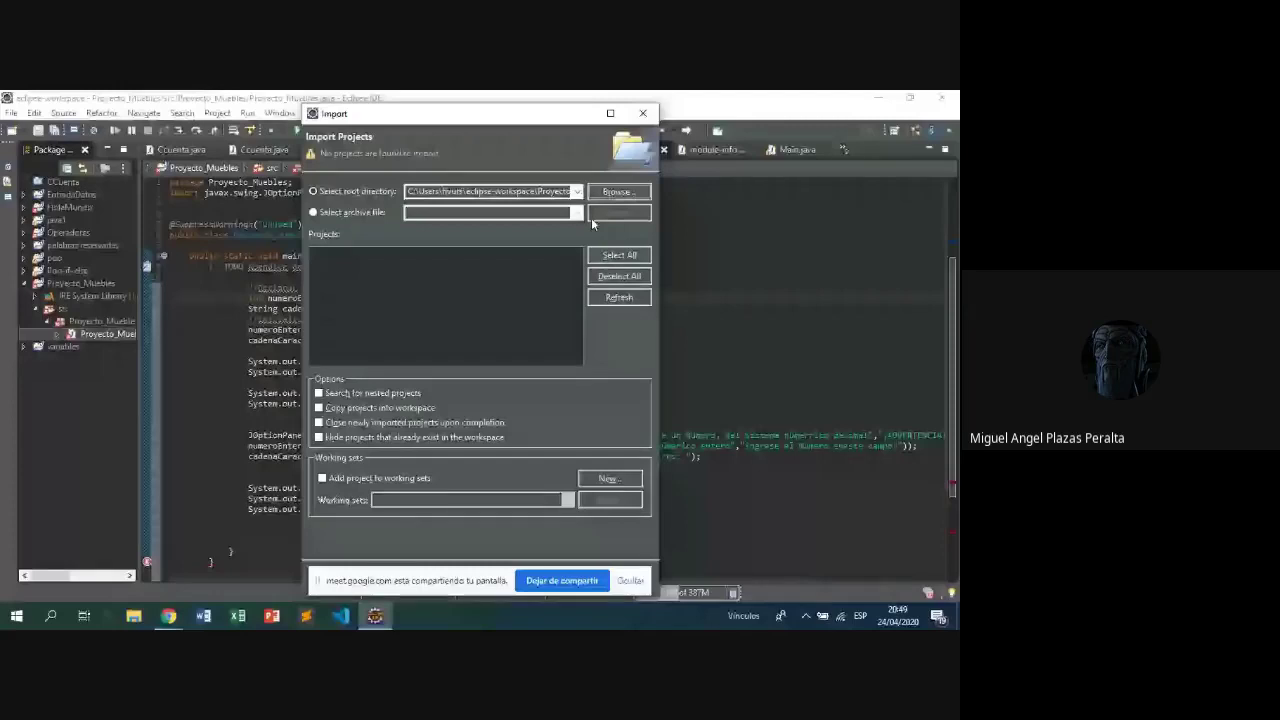
Reopen the root directory selection and browse the user's profile folder for the project location.
click(619, 191)
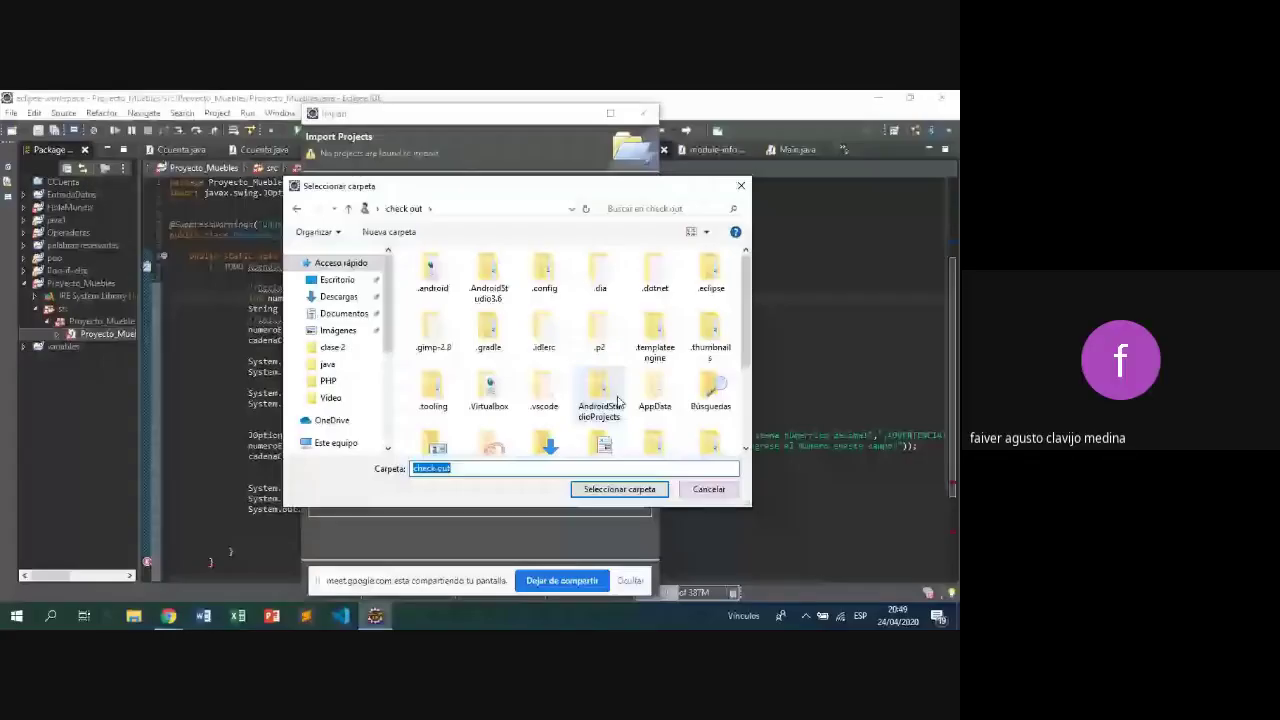
scroll(618, 401, down, 2)
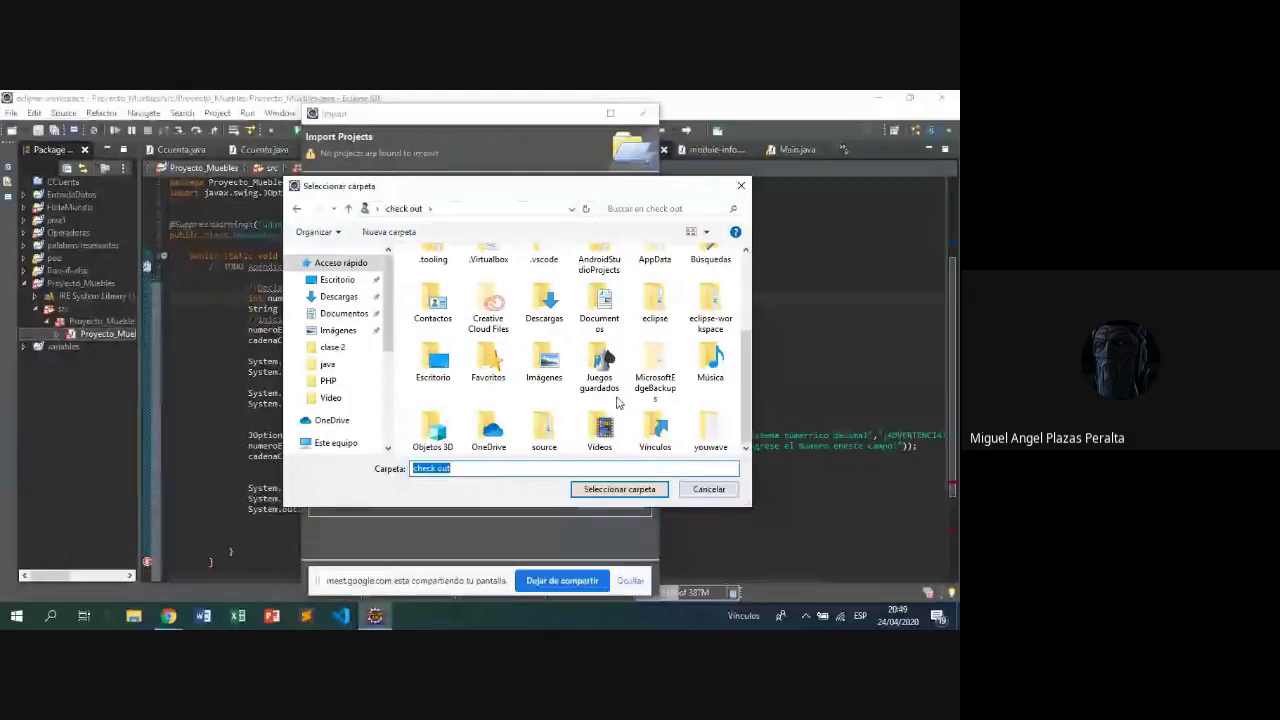
scroll(617, 401, up, 2)
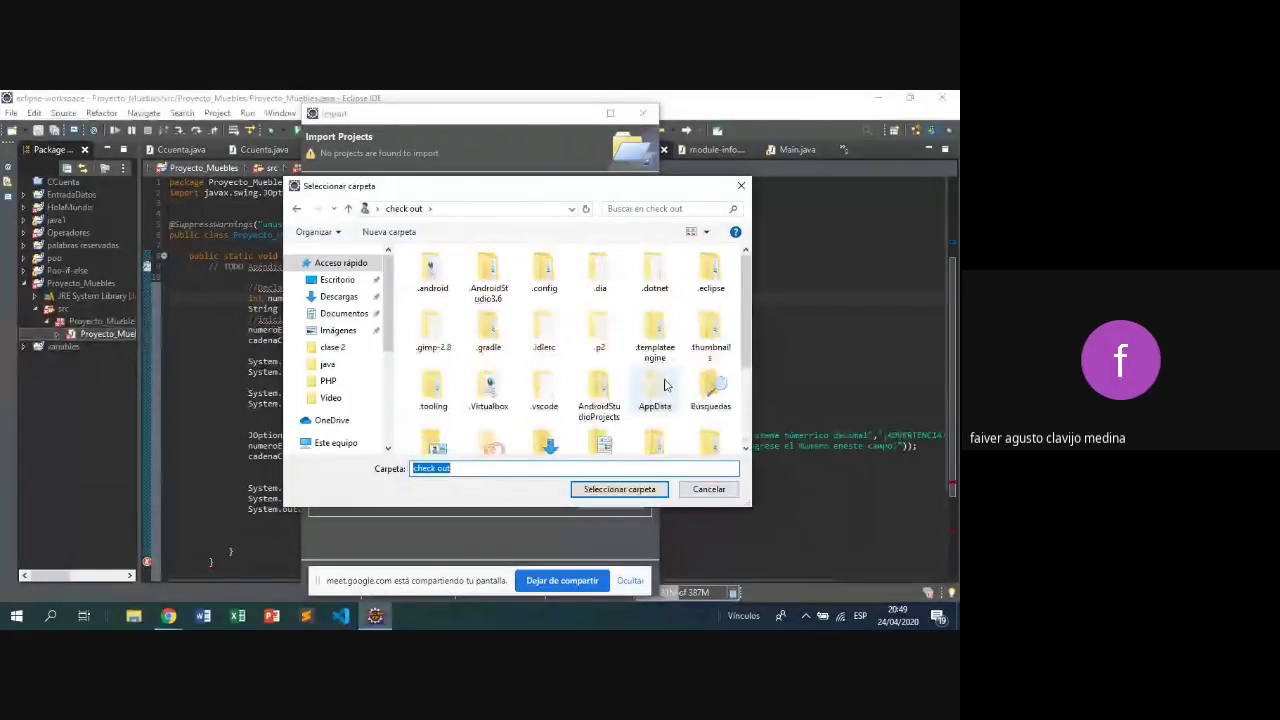